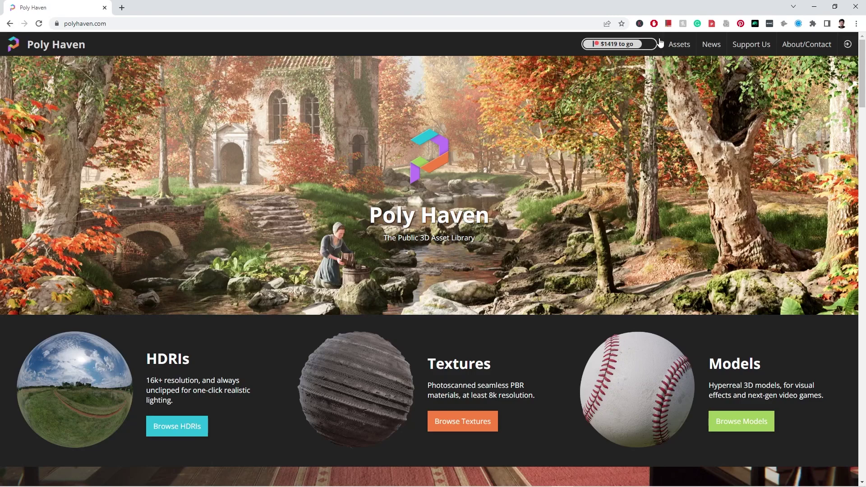
Step: Open the HDRIs section of Poly Haven and browse the available HDRI environments in the gallery
{"action": "mouse_move", "coordinate": [679, 53]}
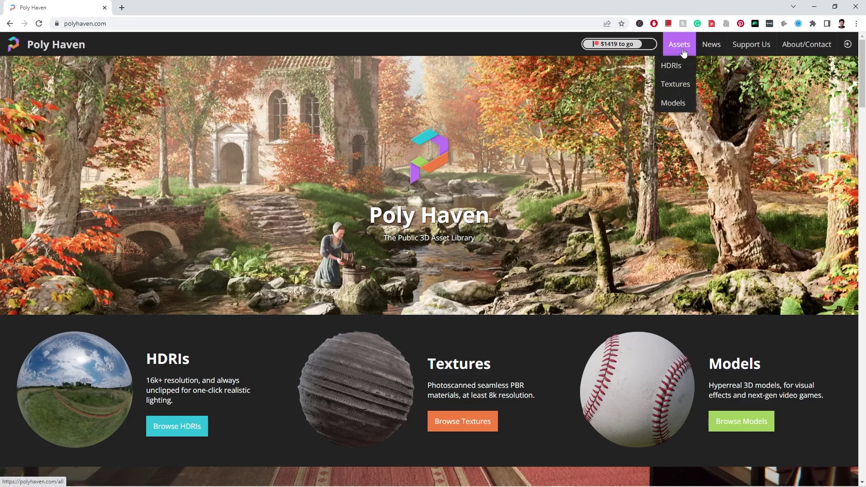
{"action": "left_click", "coordinate": [682, 66]}
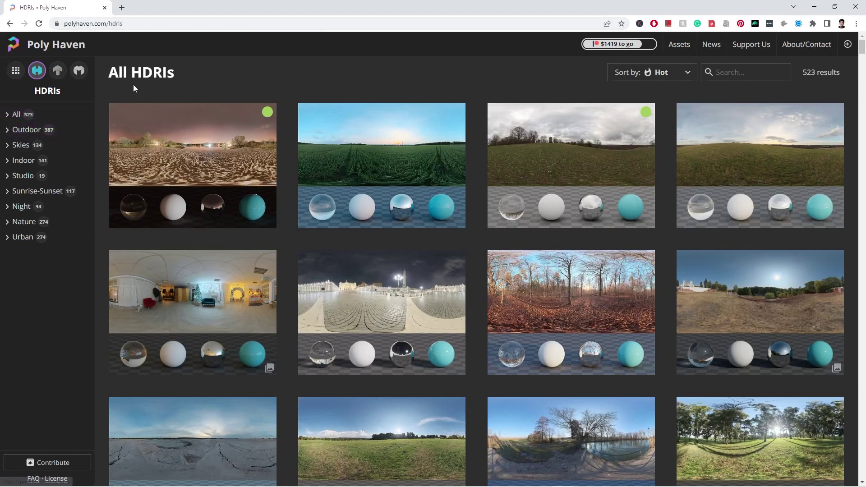
{"action": "scroll", "coordinate": [436, 87], "scroll_direction": "down", "scroll_amount": 6}
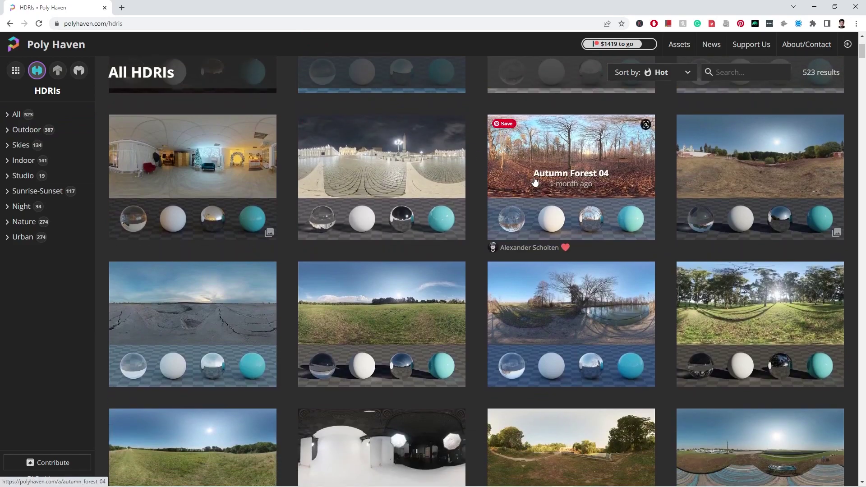
{"action": "scroll", "coordinate": [482, 273], "scroll_direction": "down", "scroll_amount": 2}
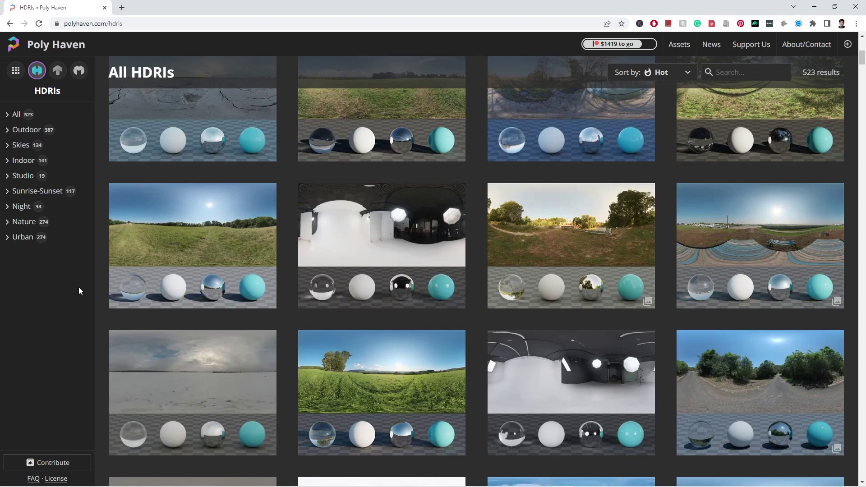
{"action": "scroll", "coordinate": [469, 331], "scroll_direction": "down", "scroll_amount": 5}
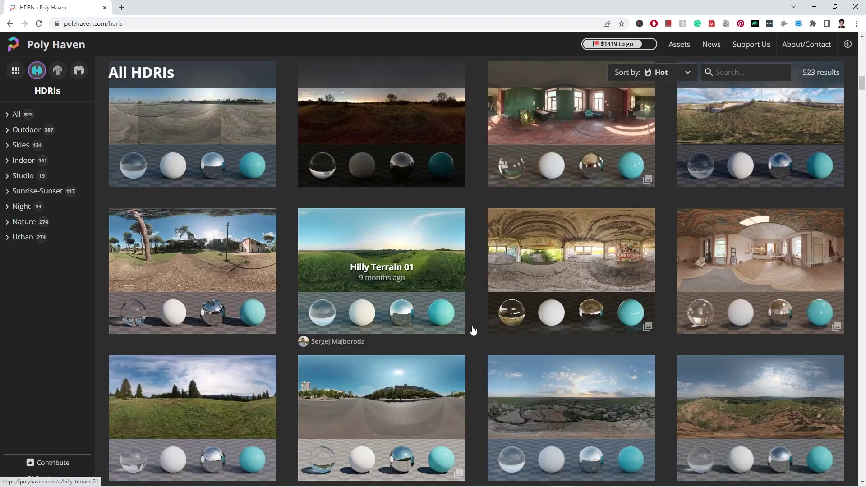
{"action": "scroll", "coordinate": [476, 322], "scroll_direction": "down", "scroll_amount": 1}
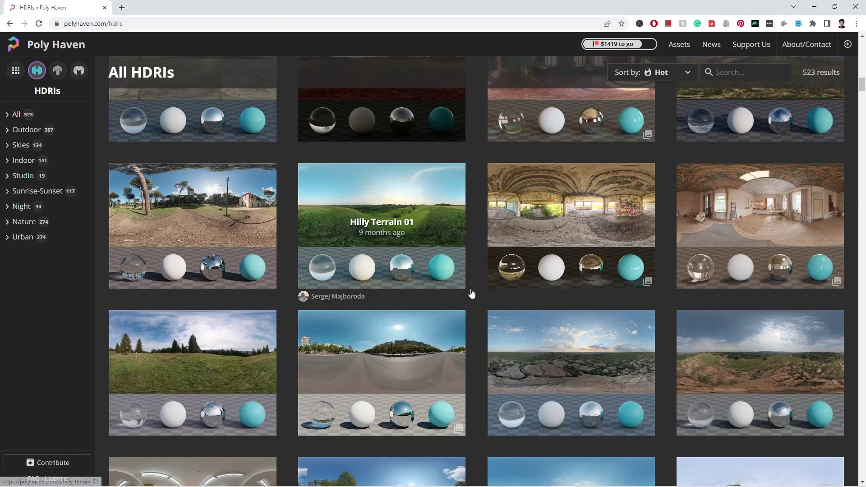
{"action": "scroll", "coordinate": [471, 295], "scroll_direction": "down", "scroll_amount": 5}
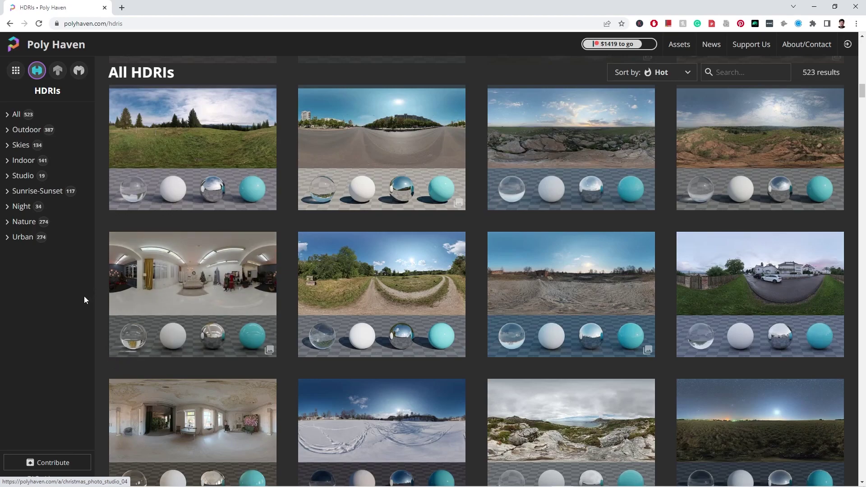
{"action": "scroll", "coordinate": [180, 315], "scroll_direction": "down", "scroll_amount": 2}
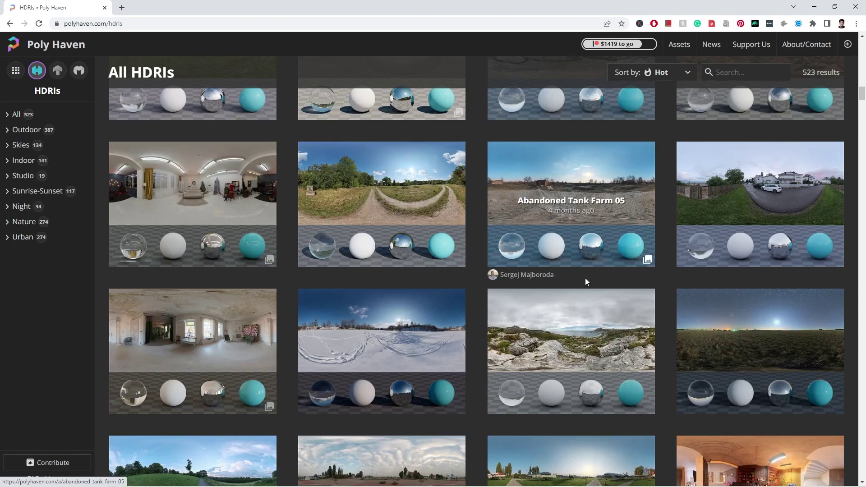
{"action": "scroll", "coordinate": [499, 310], "scroll_direction": "down", "scroll_amount": 2}
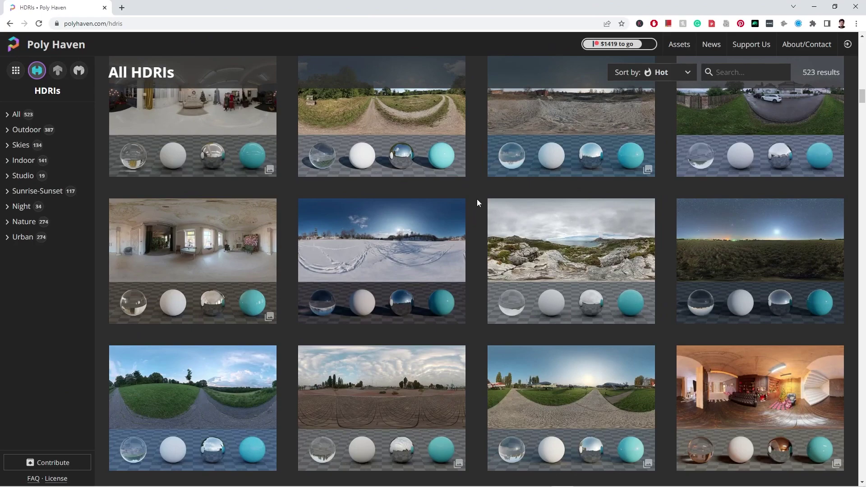
{"action": "scroll", "coordinate": [477, 203], "scroll_direction": "up", "scroll_amount": 2}
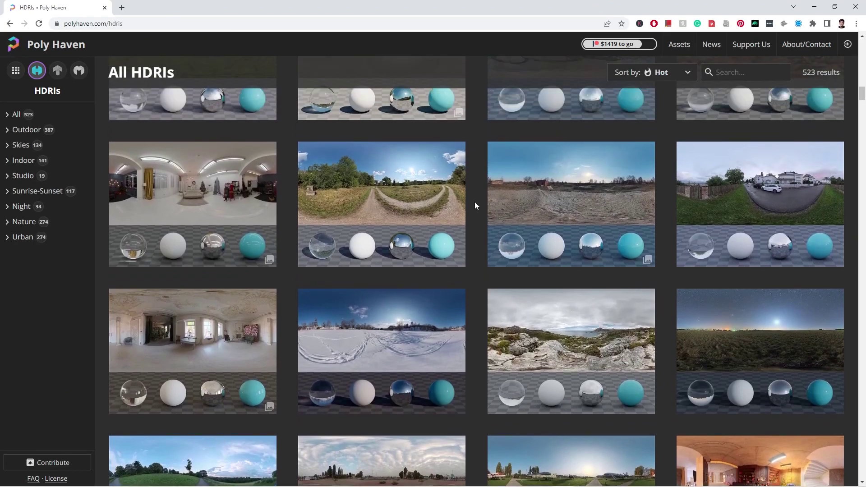
{"action": "scroll", "coordinate": [474, 203], "scroll_direction": "down", "scroll_amount": 2}
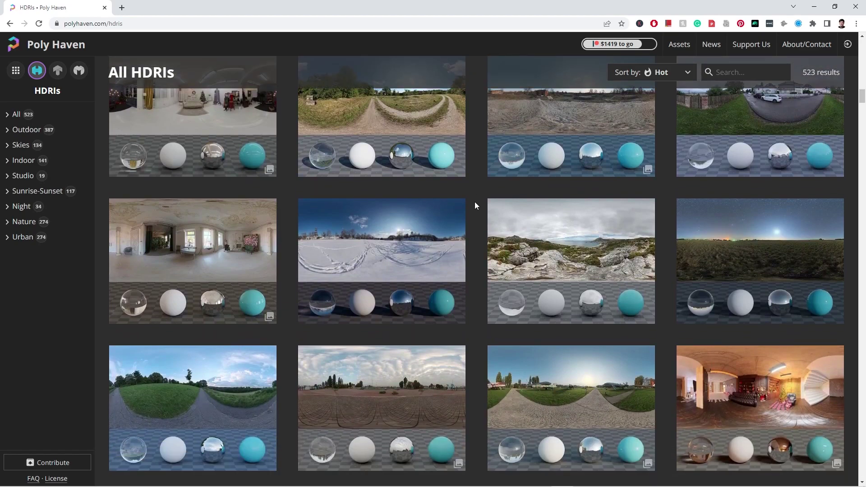
{"action": "scroll", "coordinate": [474, 203], "scroll_direction": "down", "scroll_amount": 2}
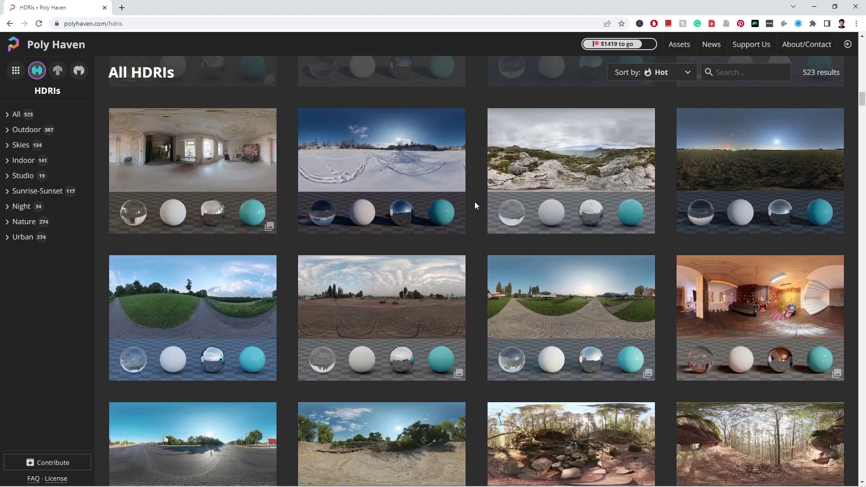
{"action": "scroll", "coordinate": [475, 202], "scroll_direction": "down", "scroll_amount": 2}
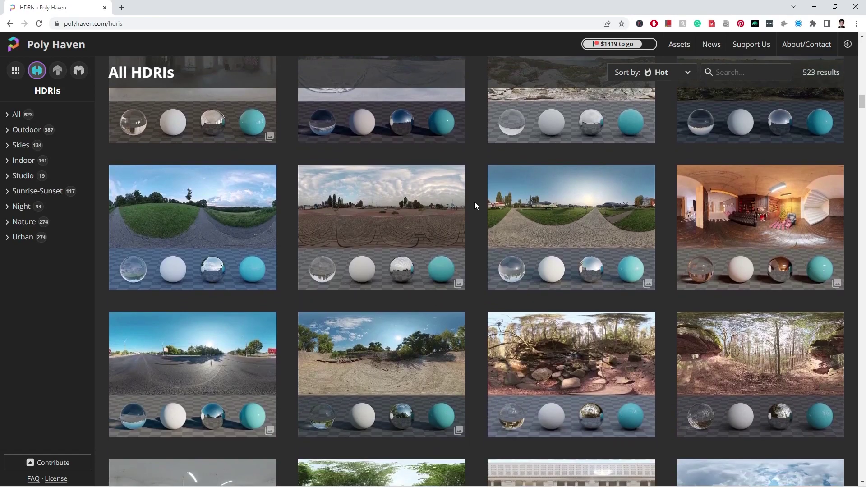
{"action": "scroll", "coordinate": [382, 319], "scroll_direction": "down", "scroll_amount": 1}
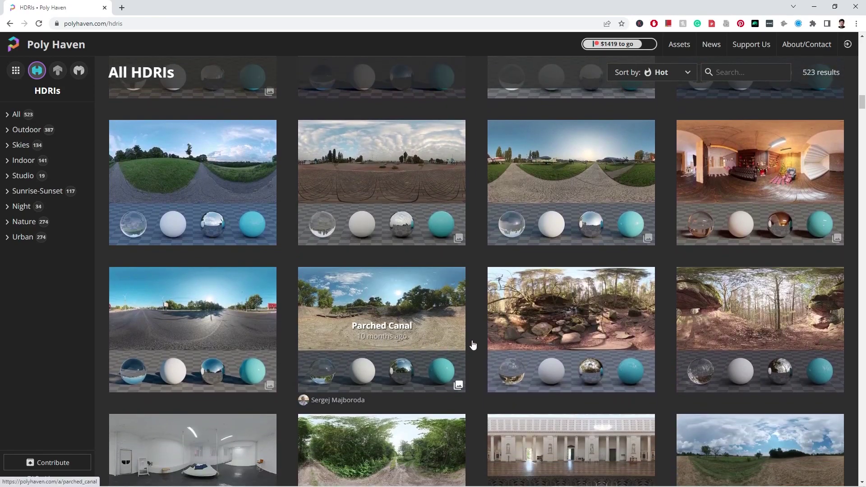
{"action": "scroll", "coordinate": [481, 333], "scroll_direction": "down", "scroll_amount": 1}
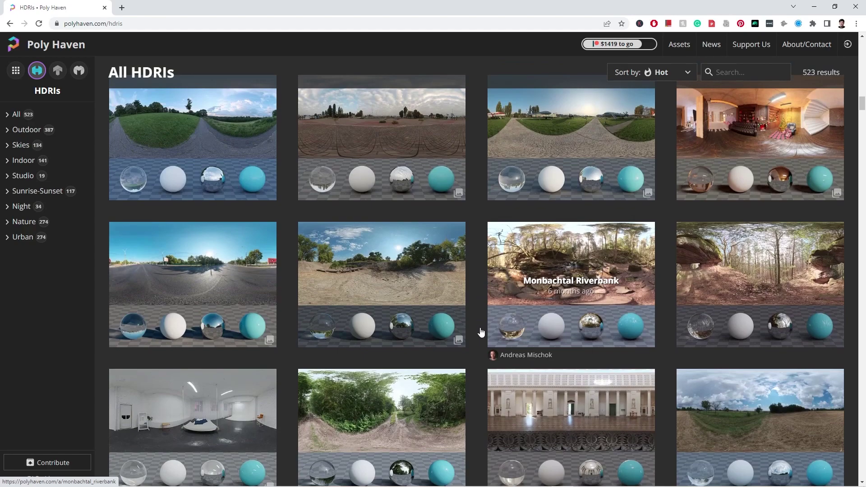
{"action": "scroll", "coordinate": [481, 333], "scroll_direction": "down", "scroll_amount": 2}
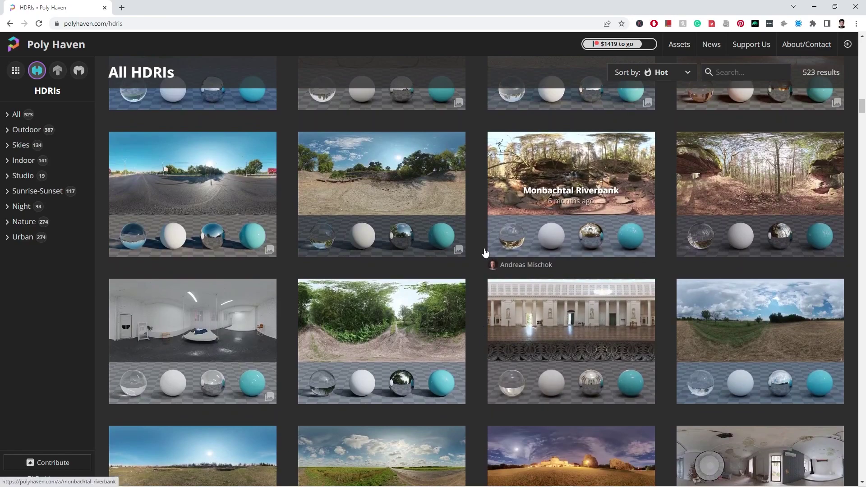
Step: Switch to Blender, open the Shading workspace and select the cube standing on the plane
{"action": "left_click_drag", "start_coordinate": [559, 7], "coordinate": [0, 72]}
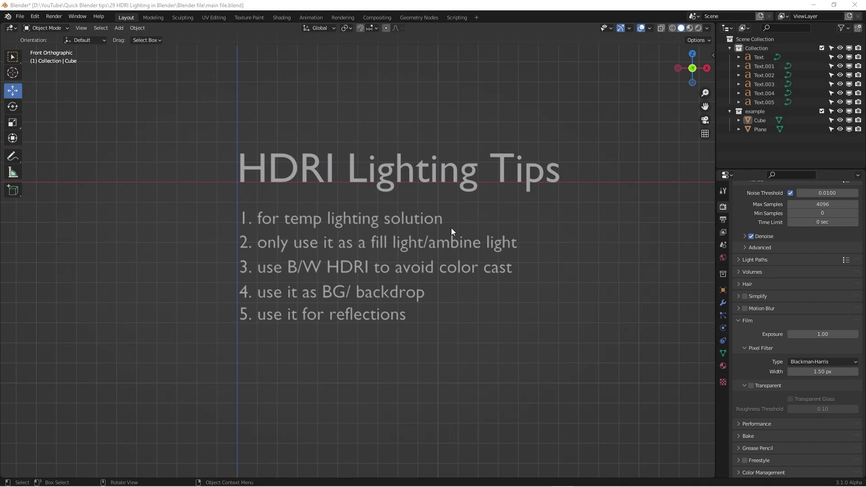
{"action": "middle_click_drag", "start_coordinate": [451, 229], "coordinate": [413, 286]}
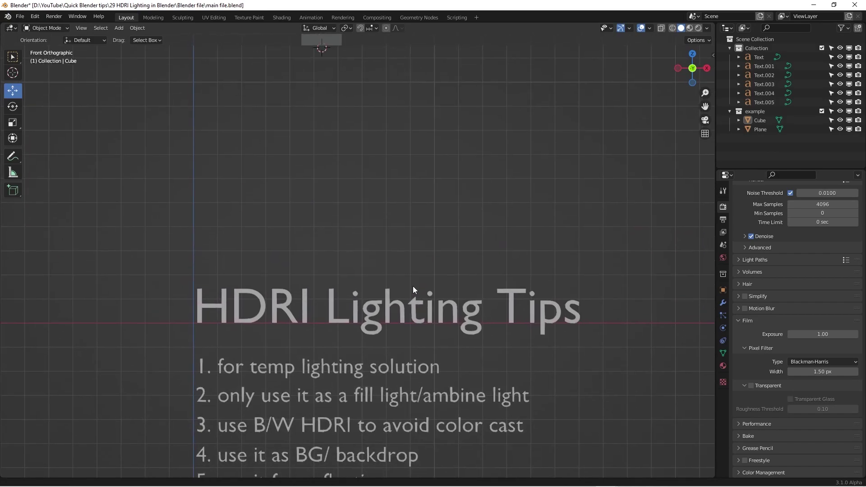
{"action": "left_click", "coordinate": [284, 17]}
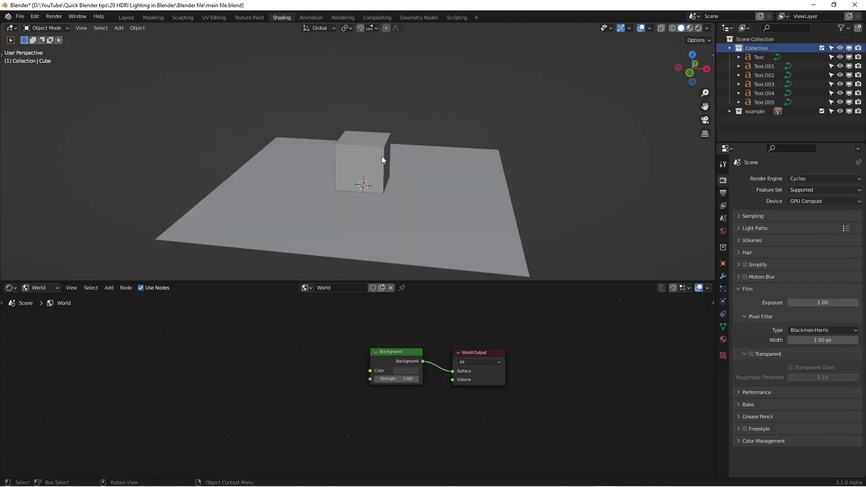
{"action": "scroll", "coordinate": [378, 194], "scroll_direction": "down", "scroll_amount": 4}
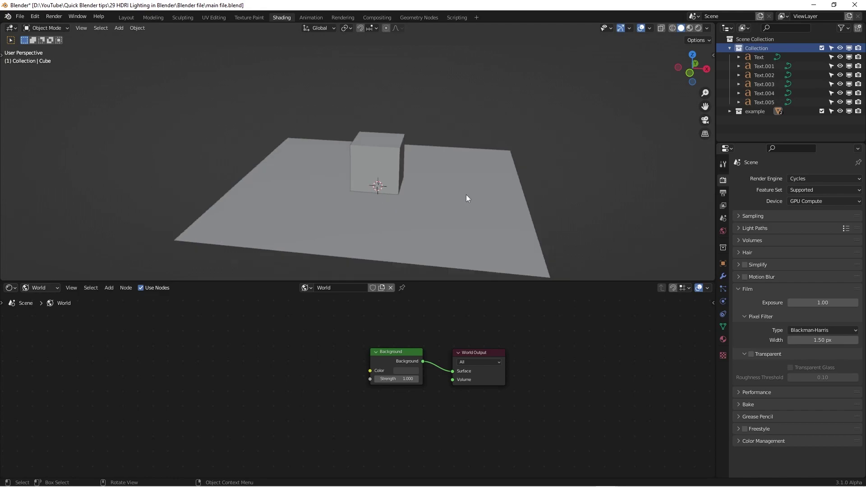
{"action": "left_click", "coordinate": [413, 167]}
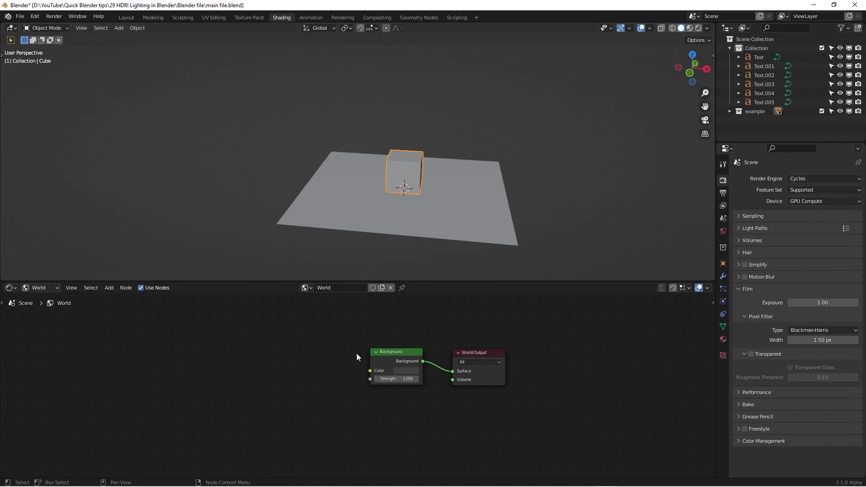
Step: Set the shader editor's shader type to Object and select the plane and the cube in turn to view their materials
{"action": "scroll", "coordinate": [356, 354], "scroll_direction": "up", "scroll_amount": 1}
{"action": "middle_click_drag", "start_coordinate": [393, 340], "coordinate": [334, 337]}
{"action": "scroll", "coordinate": [438, 341], "scroll_direction": "up", "scroll_amount": 1}
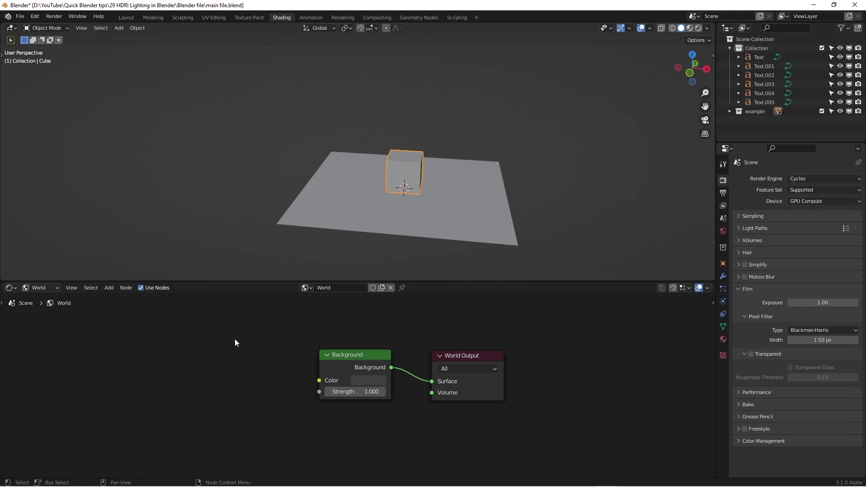
{"action": "scroll", "coordinate": [398, 169], "scroll_direction": "up", "scroll_amount": 3}
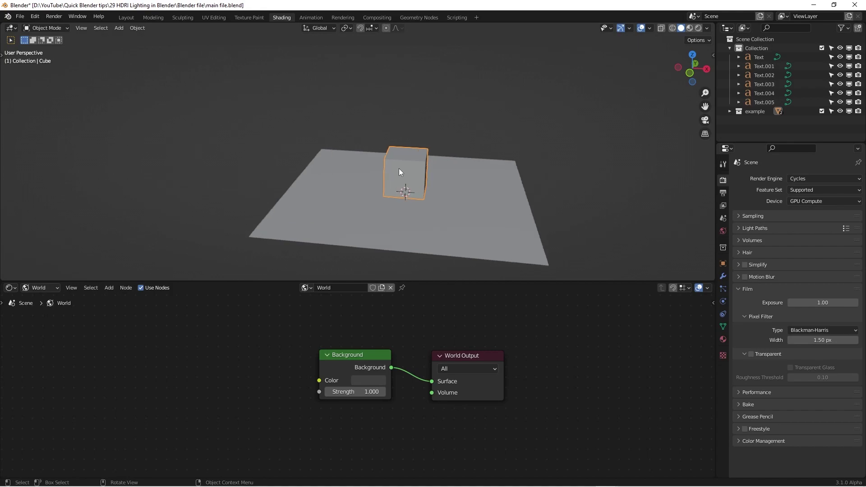
{"action": "middle_click_drag", "start_coordinate": [478, 185], "coordinate": [415, 143]}
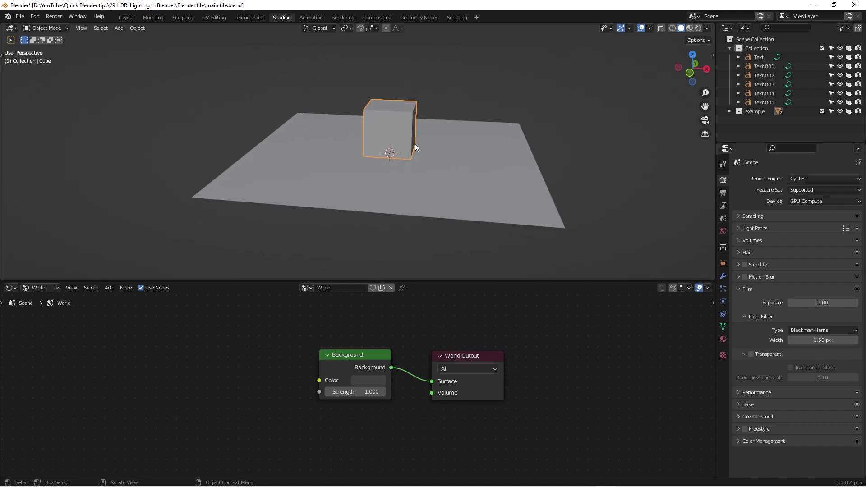
{"action": "left_click", "coordinate": [51, 286]}
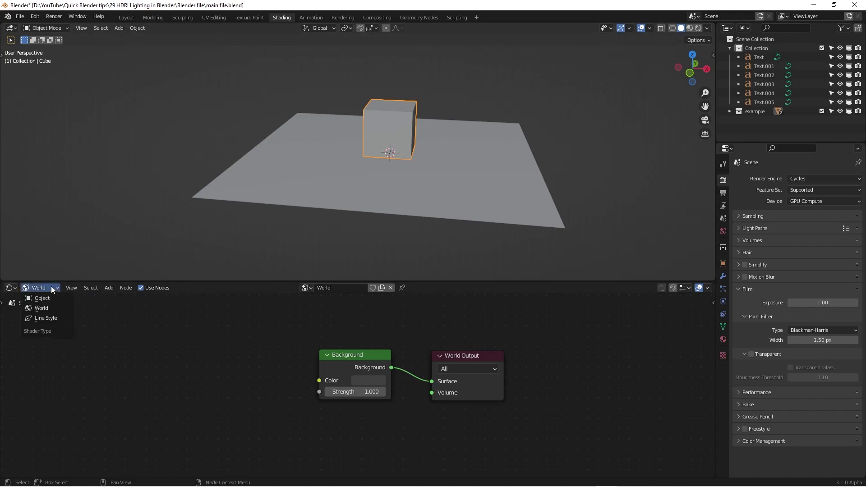
{"action": "left_click", "coordinate": [46, 300]}
{"action": "left_click", "coordinate": [374, 126]}
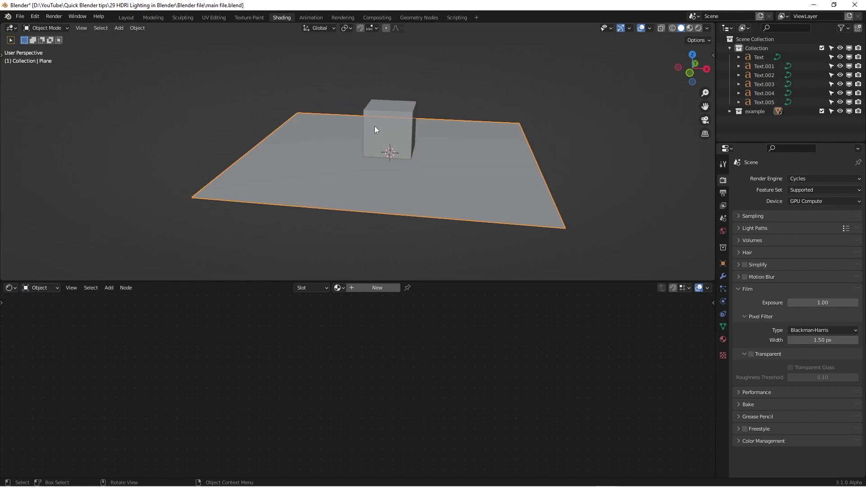
{"action": "left_click", "coordinate": [397, 124]}
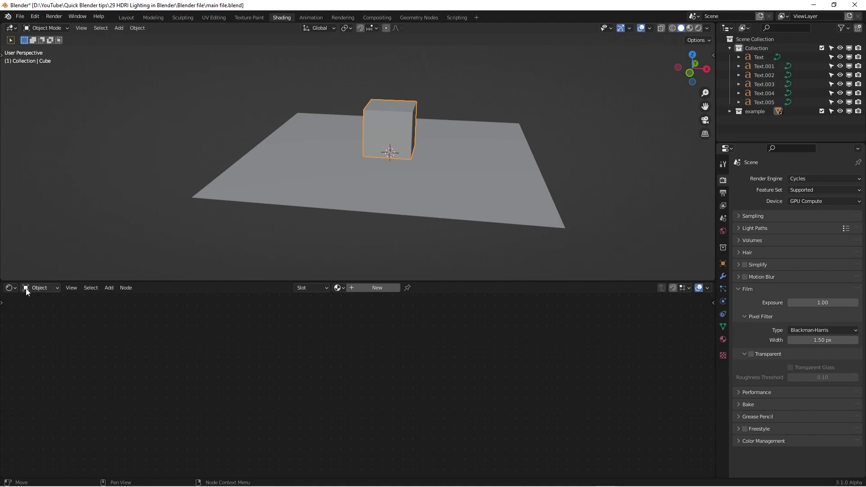
Step: Set the shader editor's shader type to World to show the world background nodes
{"action": "left_click", "coordinate": [48, 287]}
{"action": "left_click", "coordinate": [10, 287]}
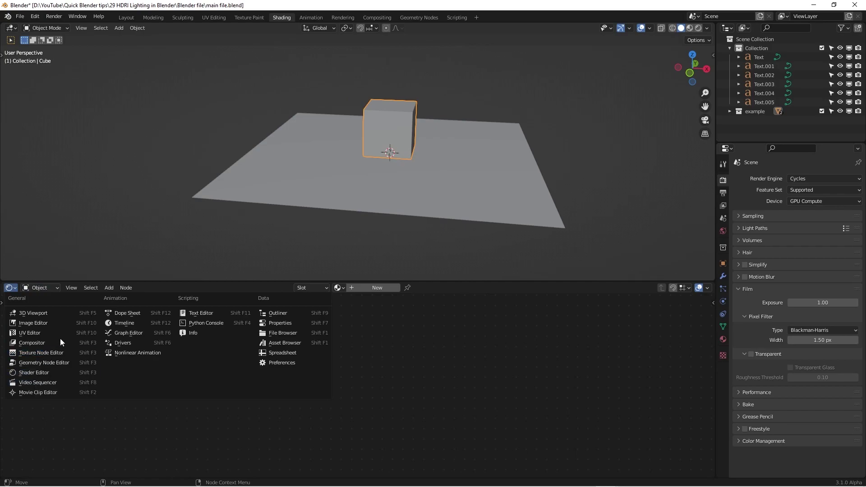
{"action": "left_click", "coordinate": [51, 288]}
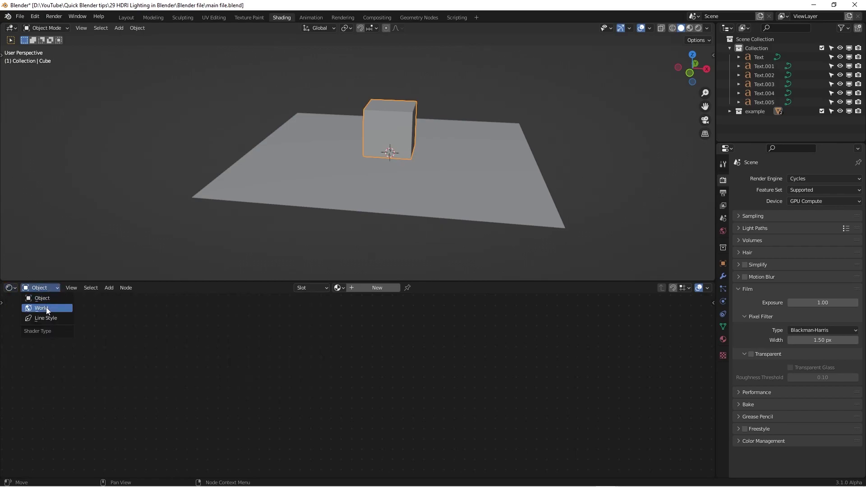
{"action": "left_click", "coordinate": [48, 309]}
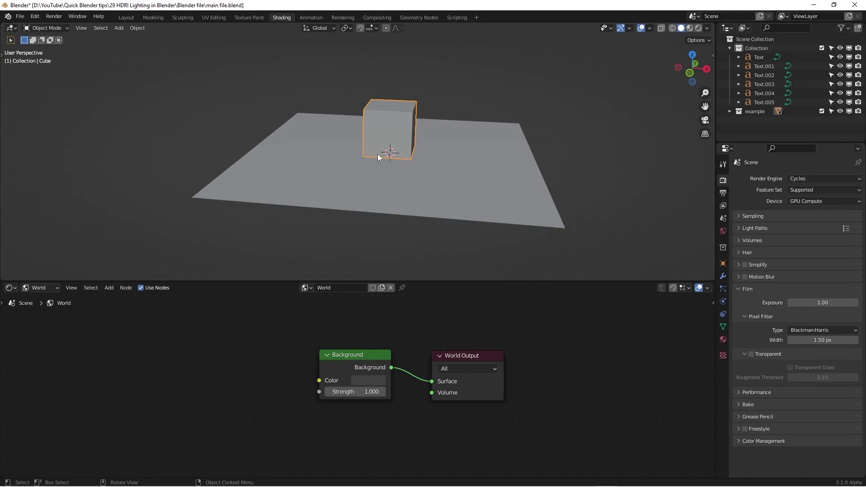
Step: Reposition the Background and World Output nodes slightly and lighten the Background node's color to a brighter grey
{"action": "scroll", "coordinate": [454, 179], "scroll_direction": "down", "scroll_amount": 2}
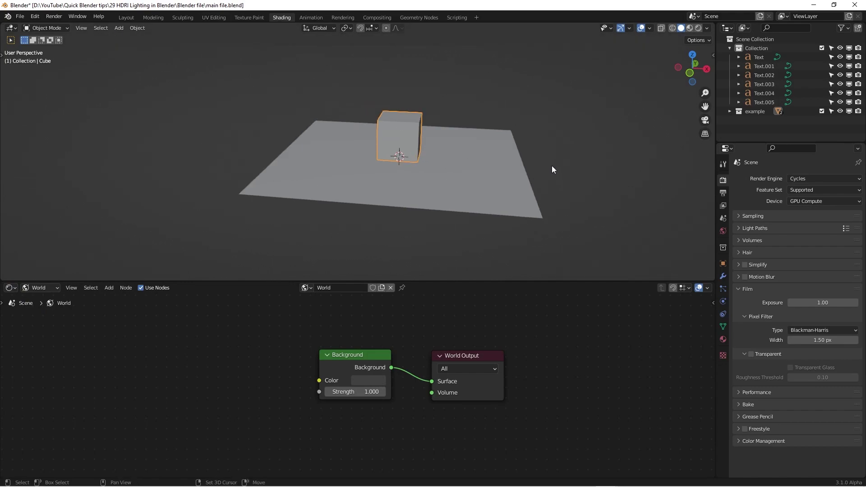
{"action": "middle_click_drag", "start_coordinate": [552, 166], "coordinate": [535, 166], "text": "shift"}
{"action": "left_click_drag", "start_coordinate": [355, 358], "coordinate": [376, 358]}
{"action": "left_click_drag", "start_coordinate": [496, 355], "coordinate": [505, 354]}
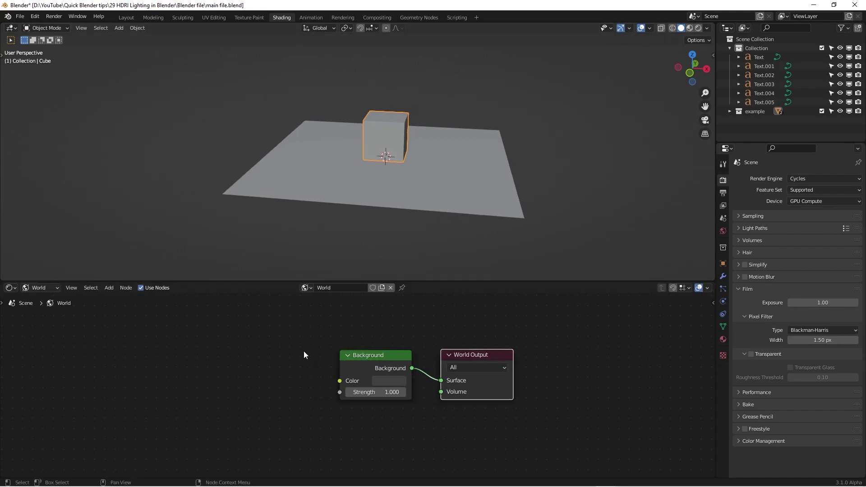
{"action": "left_click", "coordinate": [390, 383]}
{"action": "mouse_move", "coordinate": [461, 291]}
{"action": "left_mouse_down"}
{"action": "mouse_move", "coordinate": [464, 257]}
{"action": "mouse_move", "coordinate": [464, 282]}
{"action": "left_mouse_up"}
Step: Preview the scene in Rendered viewport shading and change the viewport to Material Preview, viewing the cube from a low angle
{"action": "left_click", "coordinate": [699, 28]}
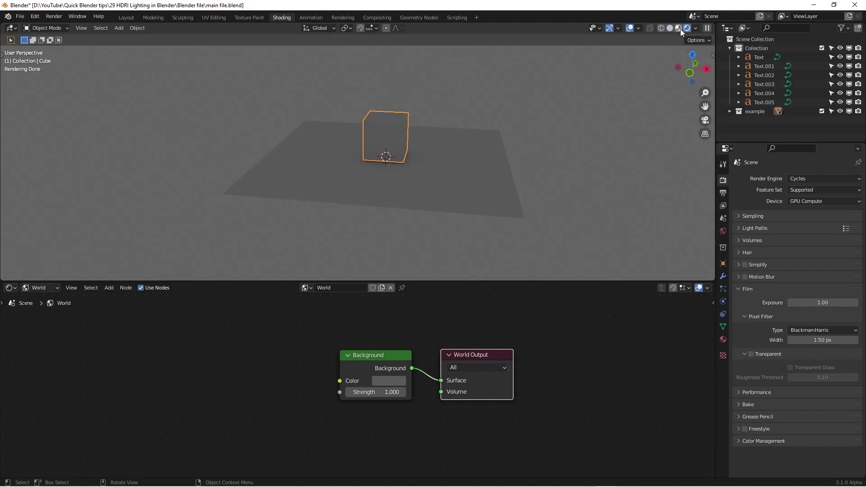
{"action": "left_click", "coordinate": [679, 29]}
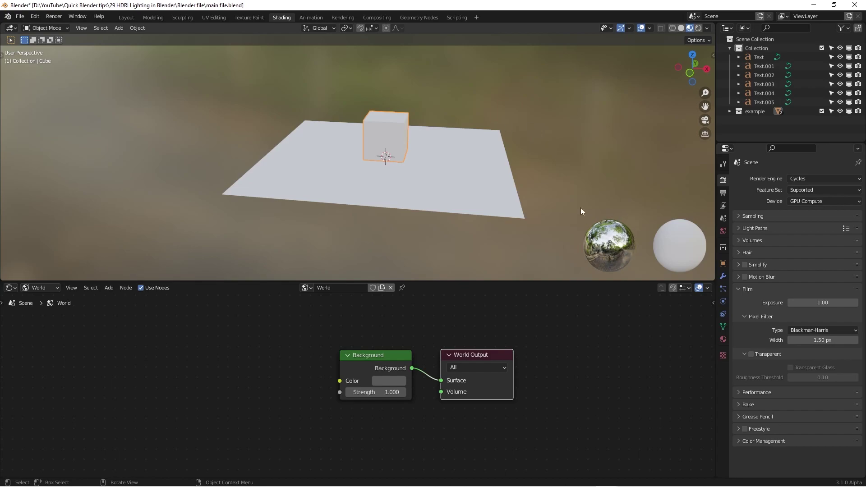
{"action": "middle_click_drag", "start_coordinate": [513, 185], "coordinate": [487, 155]}
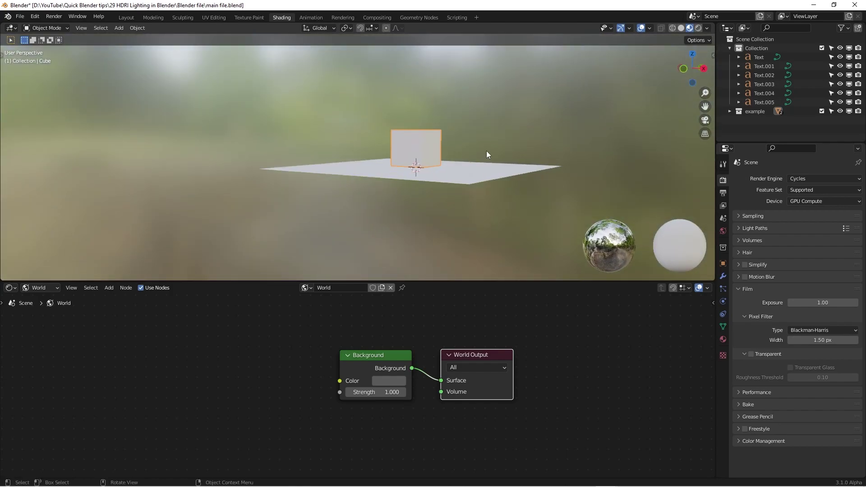
Step: Reduce the world background blur in the Material Preview shading options and view the cube from a slightly higher angle
{"action": "left_click", "coordinate": [706, 28]}
{"action": "mouse_move", "coordinate": [694, 156]}
{"action": "left_mouse_down"}
{"action": "mouse_move", "coordinate": [722, 156]}
{"action": "mouse_move", "coordinate": [659, 156]}
{"action": "left_mouse_up"}
{"action": "mouse_move", "coordinate": [465, 123]}
{"action": "middle_mouse_down"}
{"action": "mouse_move", "coordinate": [510, 106]}
{"action": "mouse_move", "coordinate": [508, 131]}
{"action": "mouse_move", "coordinate": [387, 114]}
{"action": "mouse_move", "coordinate": [431, 107]}
{"action": "mouse_move", "coordinate": [501, 121]}
{"action": "mouse_move", "coordinate": [506, 112]}
{"action": "mouse_move", "coordinate": [501, 128]}
{"action": "middle_mouse_up"}
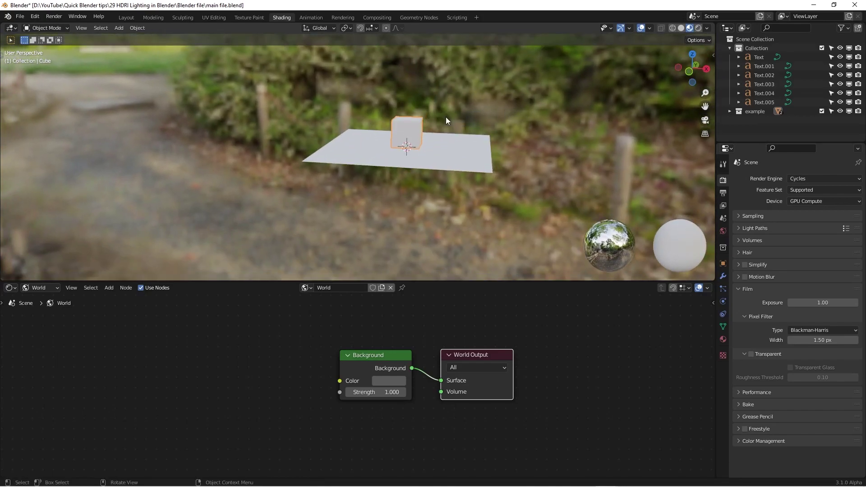
{"action": "scroll", "coordinate": [406, 121], "scroll_direction": "up", "scroll_amount": 2}
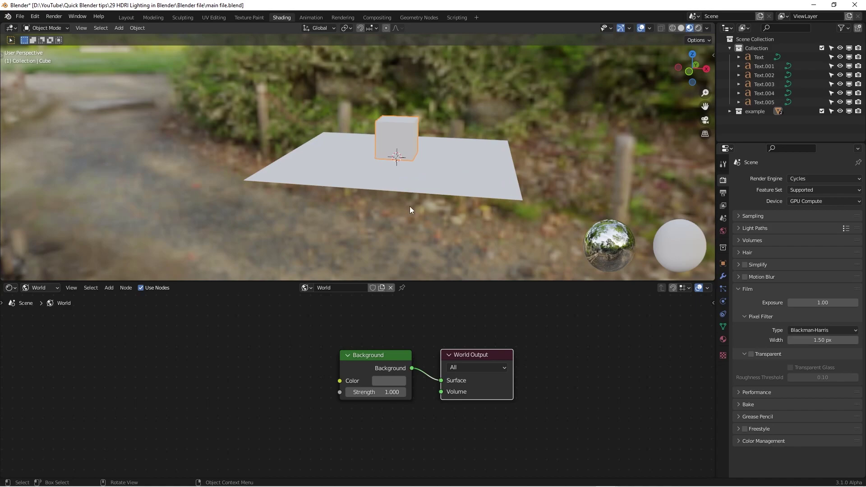
Step: Switch the viewport to Rendered shading and add Environment Texture, Mapping and Texture Coordinate nodes to the Background node with Node Wrangler
{"action": "left_click", "coordinate": [698, 28]}
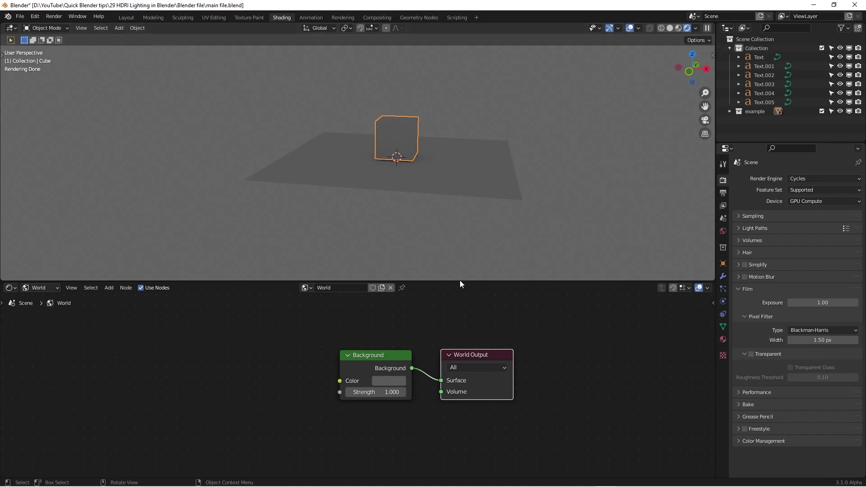
{"action": "left_click", "coordinate": [366, 356]}
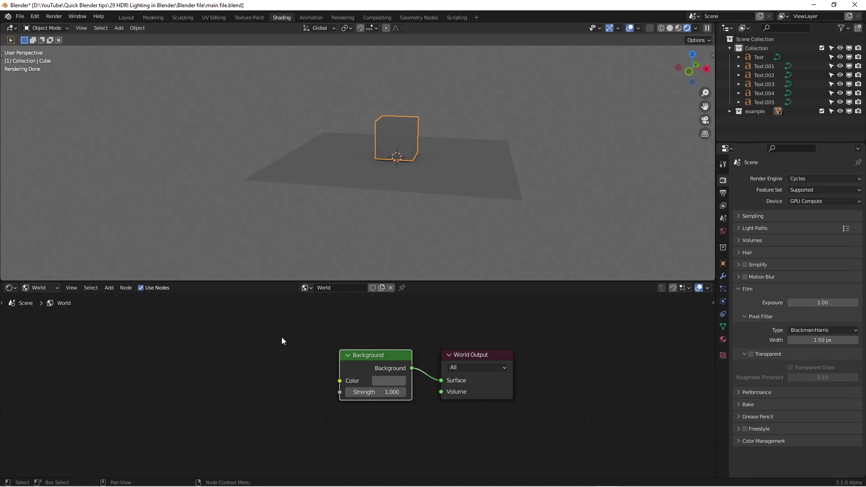
{"action": "left_click_drag", "start_coordinate": [374, 356], "coordinate": [377, 357]}
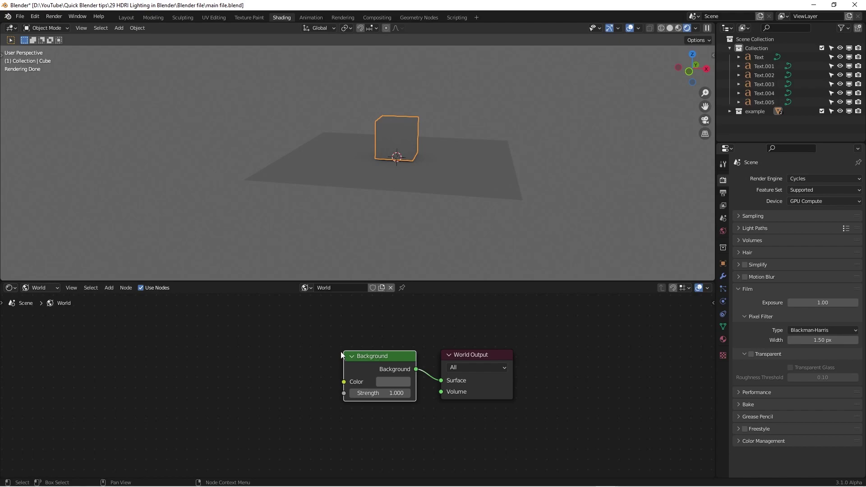
{"action": "key", "text": "ctrl+t"}
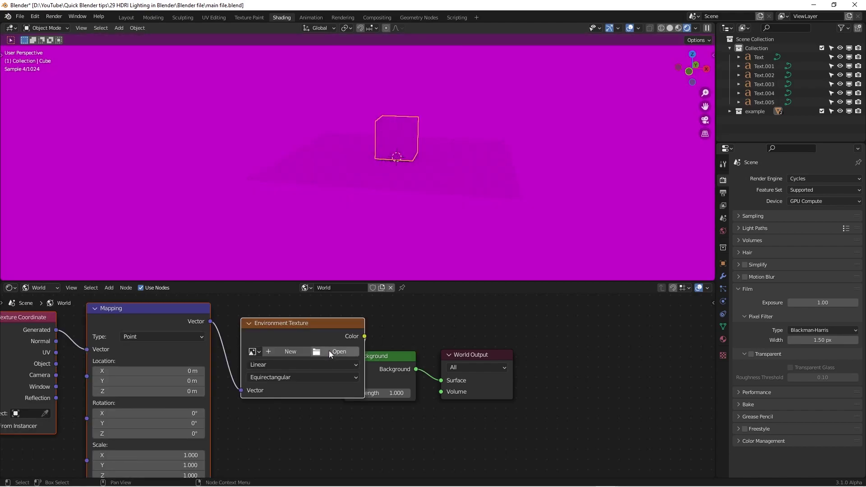
Step: Move the Texture Coordinate, Mapping and Environment Texture nodes together so that they no longer overlap the Background node
{"action": "middle_click_drag", "start_coordinate": [387, 335], "coordinate": [429, 330]}
{"action": "left_click_drag", "start_coordinate": [85, 334], "coordinate": [351, 464]}
{"action": "left_click_drag", "start_coordinate": [345, 370], "coordinate": [284, 388]}
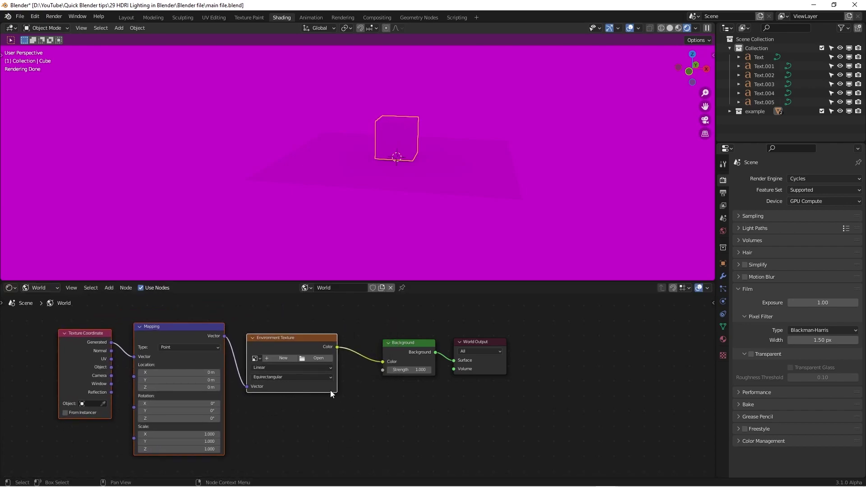
{"action": "left_click", "coordinate": [397, 416]}
{"action": "scroll", "coordinate": [361, 390], "scroll_direction": "down", "scroll_amount": 1}
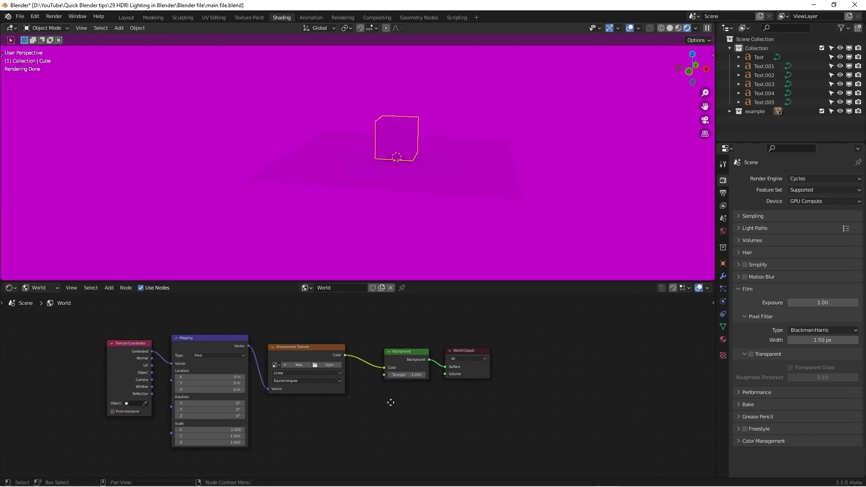
{"action": "middle_click_drag", "start_coordinate": [391, 402], "coordinate": [421, 401]}
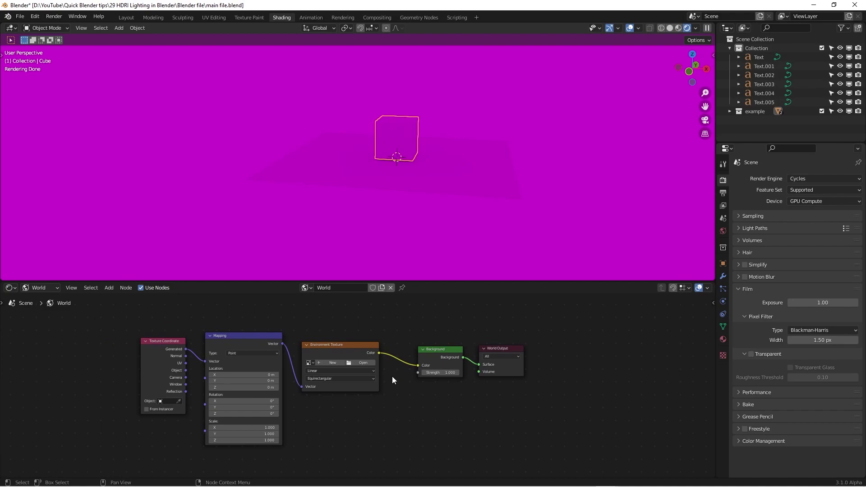
Step: Move the Background and World Output nodes closer to the Environment Texture node and look over the node chain
{"action": "left_click_drag", "start_coordinate": [411, 324], "coordinate": [595, 399]}
{"action": "left_click_drag", "start_coordinate": [510, 348], "coordinate": [491, 349]}
{"action": "left_click", "coordinate": [565, 348]}
{"action": "scroll", "coordinate": [119, 348], "scroll_direction": "down", "scroll_amount": 2}
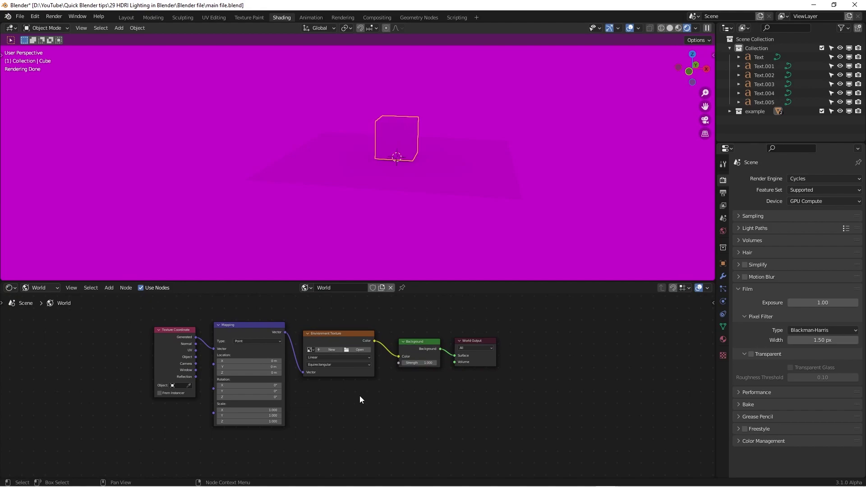
{"action": "scroll", "coordinate": [360, 396], "scroll_direction": "up", "scroll_amount": 3}
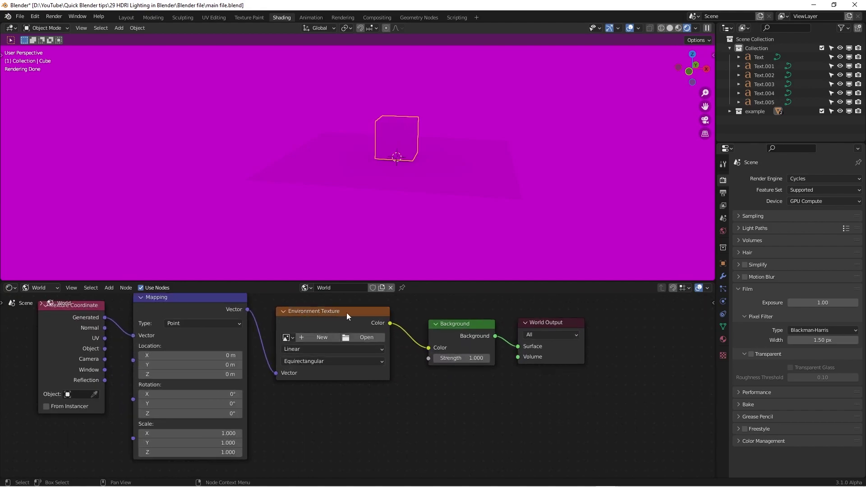
{"action": "scroll", "coordinate": [370, 340], "scroll_direction": "down", "scroll_amount": 1}
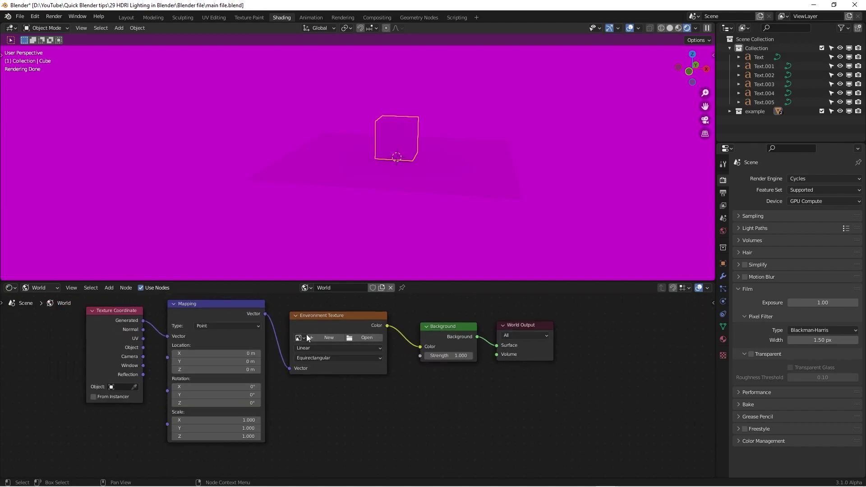
{"action": "scroll", "coordinate": [325, 327], "scroll_direction": "down", "scroll_amount": 2}
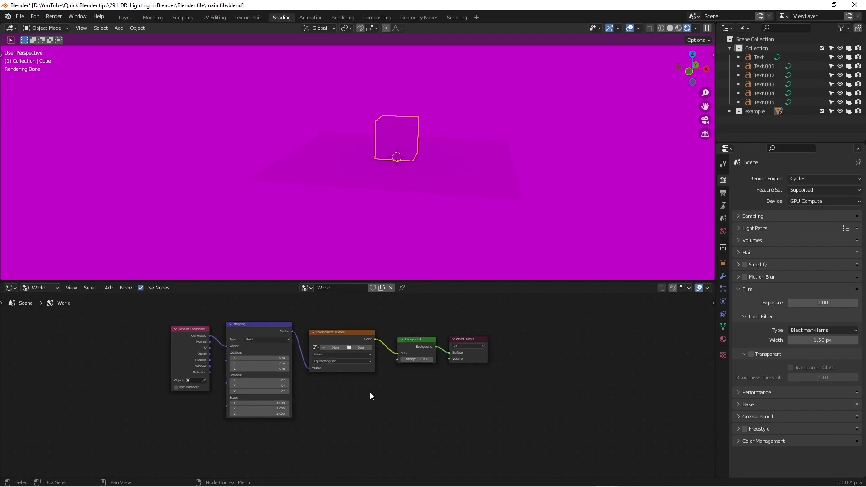
Step: Move the three texture nodes away from the Background node and cut the link between Environment Texture and Background
{"action": "left_click_drag", "start_coordinate": [151, 309], "coordinate": [383, 425]}
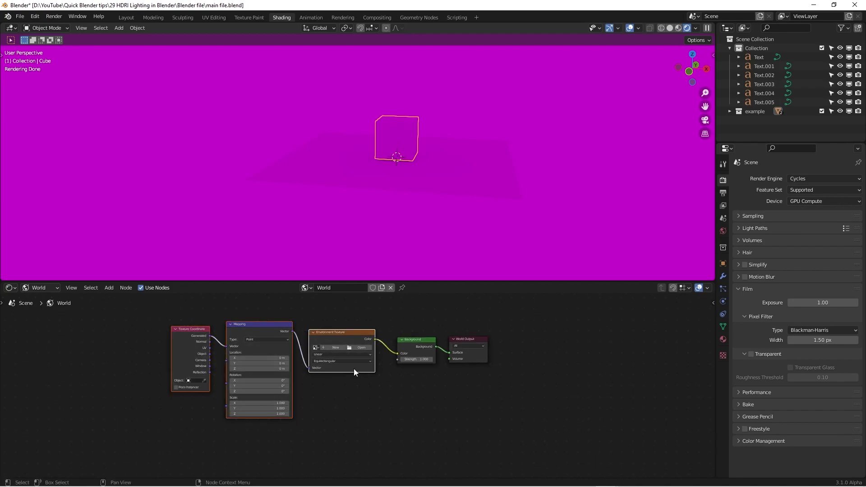
{"action": "left_click_drag", "start_coordinate": [354, 361], "coordinate": [255, 364]}
{"action": "right_click_drag", "start_coordinate": [329, 331], "coordinate": [350, 387], "text": "ctrl"}
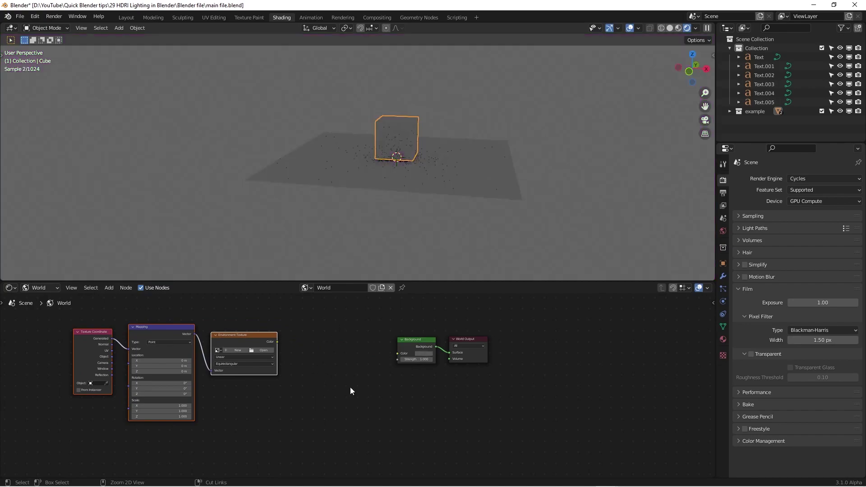
{"action": "left_click", "coordinate": [339, 401]}
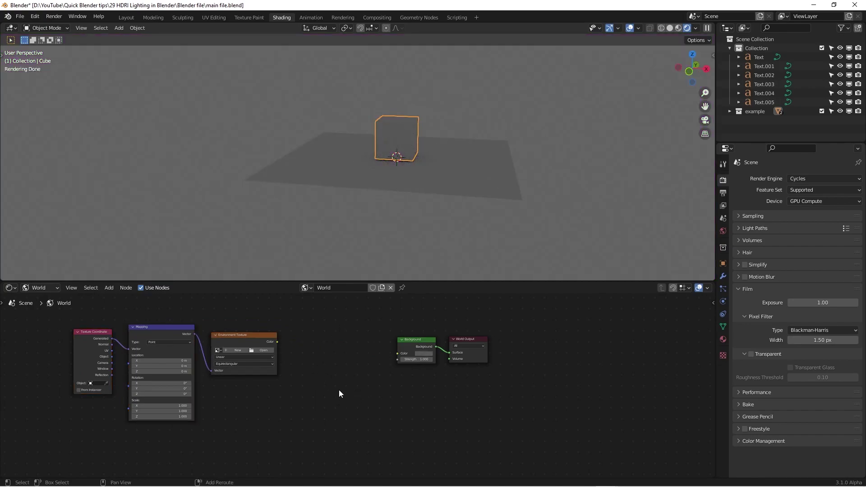
Step: Add an Image Texture node between the Environment Texture and Background nodes for comparison, and undo the addition
{"action": "key", "text": "shift+a"}
{"action": "type", "text": "image"}
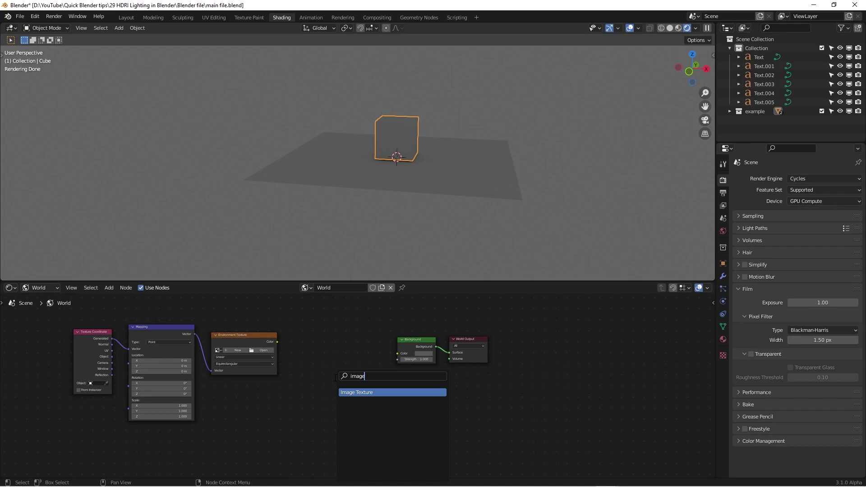
{"action": "key", "text": "Return"}
{"action": "left_click", "coordinate": [311, 328]}
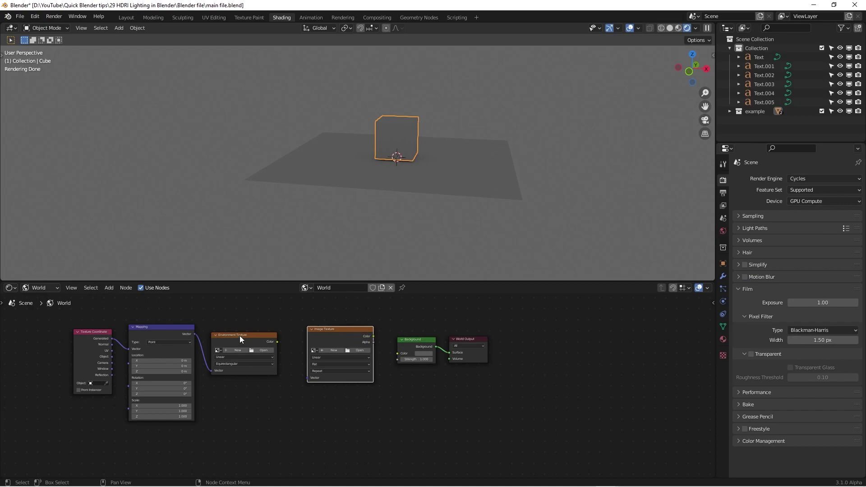
{"action": "scroll", "coordinate": [239, 335], "scroll_direction": "up", "scroll_amount": 3}
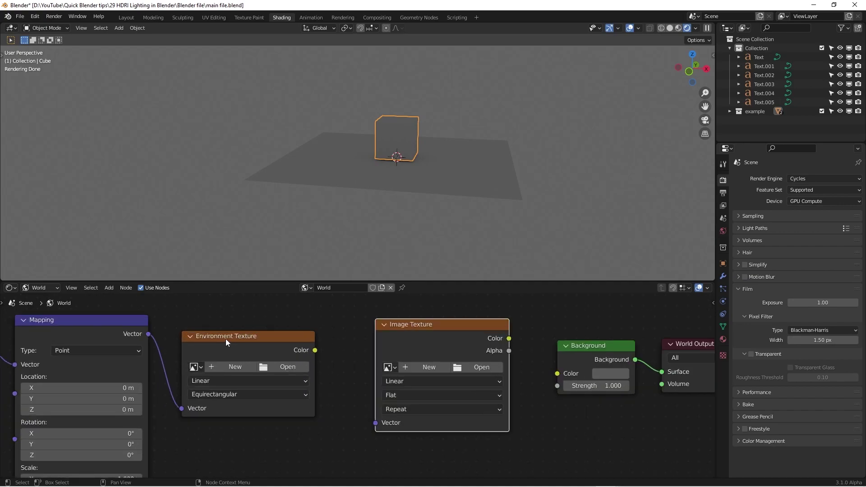
{"action": "scroll", "coordinate": [271, 339], "scroll_direction": "down", "scroll_amount": 3}
{"action": "key", "text": "ctrl+z"}
{"action": "scroll", "coordinate": [356, 338], "scroll_direction": "up", "scroll_amount": 1}
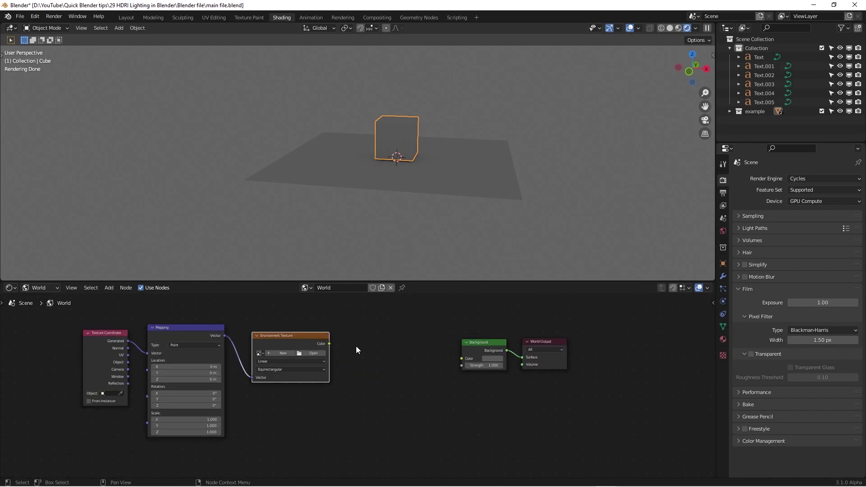
{"action": "scroll", "coordinate": [356, 346], "scroll_direction": "down", "scroll_amount": 1}
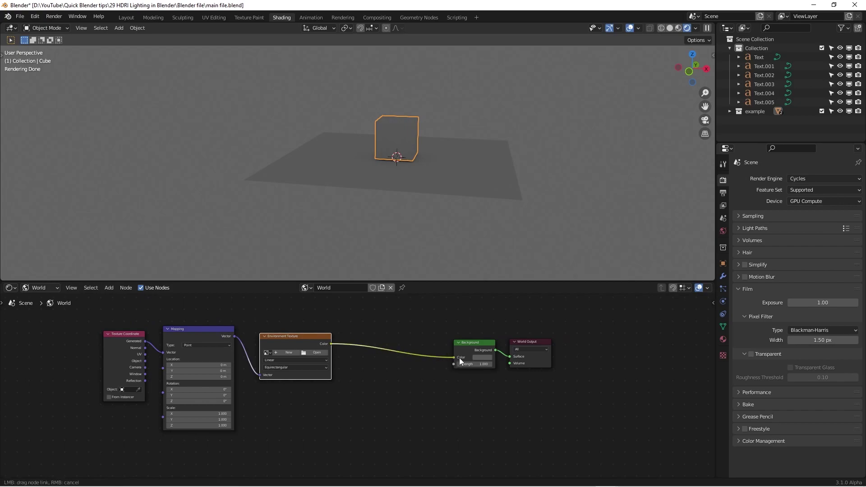
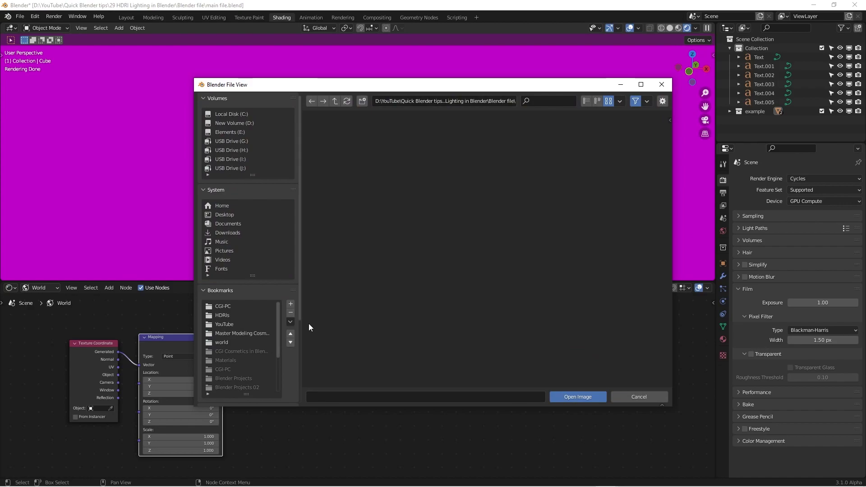
Step: Load bathroom_4k.hdr from the bookmarked HDRIs folder into the Environment Texture node
{"action": "left_click", "coordinate": [221, 315]}
{"action": "scroll", "coordinate": [457, 226], "scroll_direction": "down", "scroll_amount": 3}
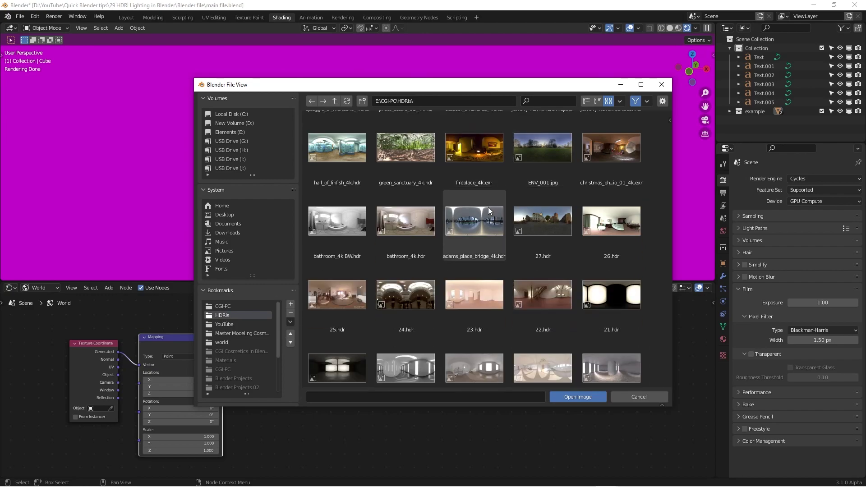
{"action": "scroll", "coordinate": [466, 238], "scroll_direction": "up", "scroll_amount": 2}
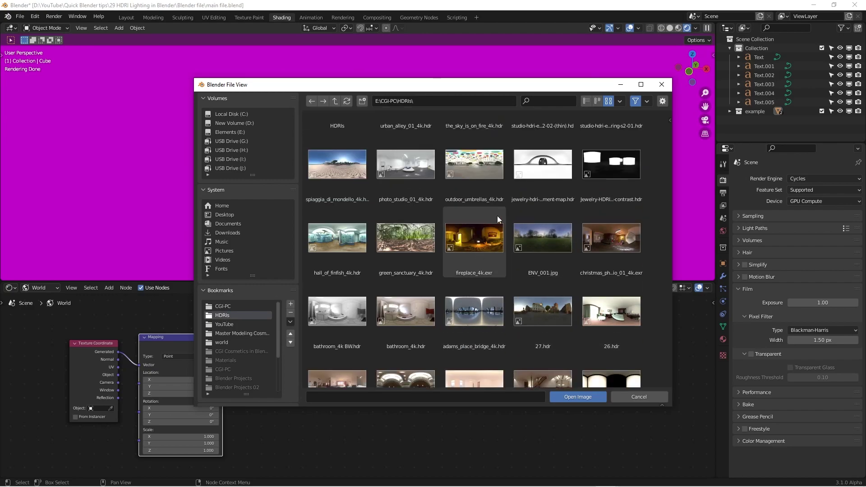
{"action": "scroll", "coordinate": [456, 247], "scroll_direction": "up", "scroll_amount": 1}
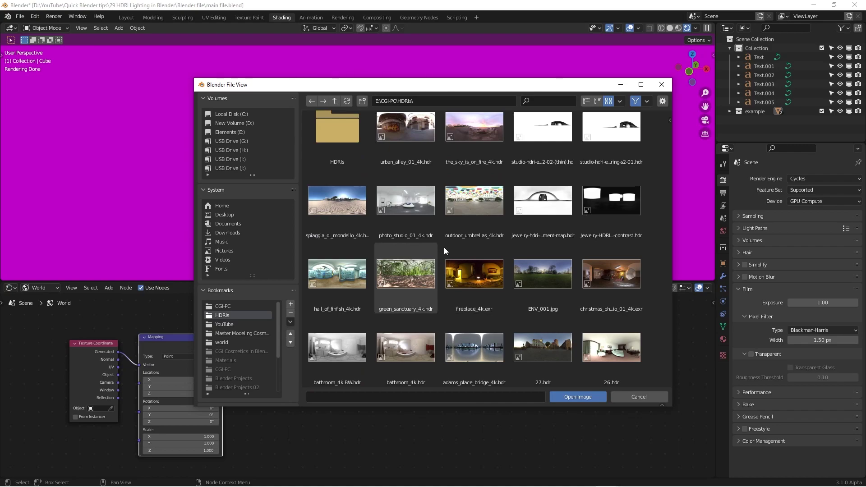
{"action": "scroll", "coordinate": [455, 315], "scroll_direction": "down", "scroll_amount": 2}
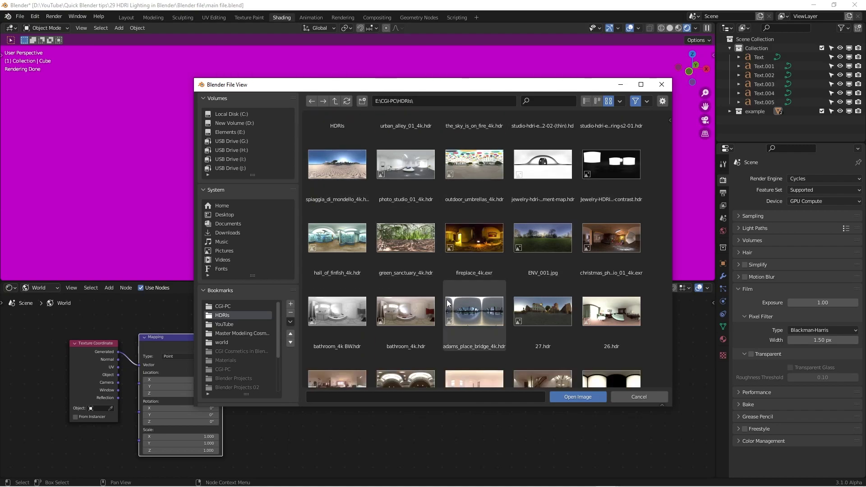
{"action": "scroll", "coordinate": [434, 275], "scroll_direction": "up", "scroll_amount": 3}
{"action": "scroll", "coordinate": [421, 318], "scroll_direction": "down", "scroll_amount": 2}
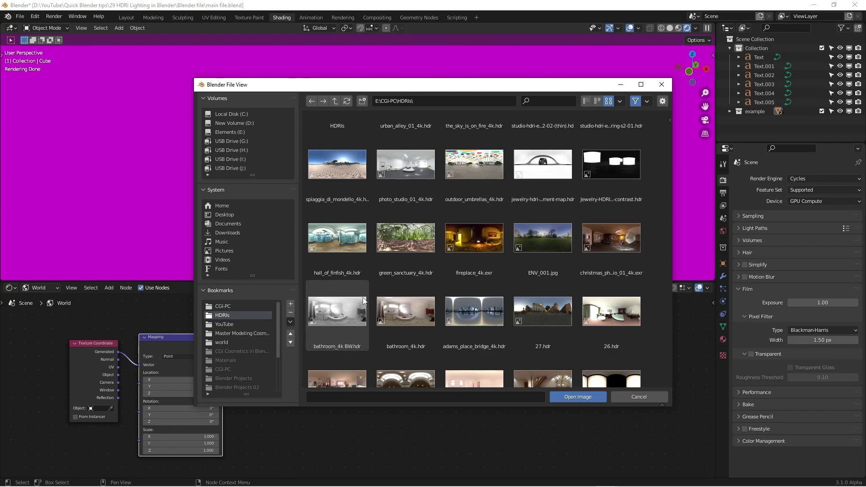
{"action": "double_click", "coordinate": [407, 305]}
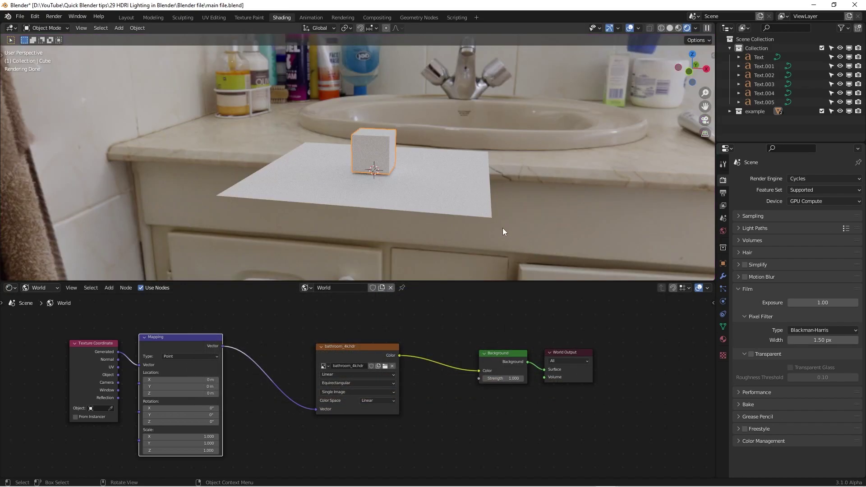
Step: Examine the cube and plane against the bathroom HDRI from several angles, checking the lighting and shadows
{"action": "middle_click_drag", "start_coordinate": [453, 142], "coordinate": [332, 131]}
{"action": "middle_click_drag", "start_coordinate": [286, 164], "coordinate": [506, 224]}
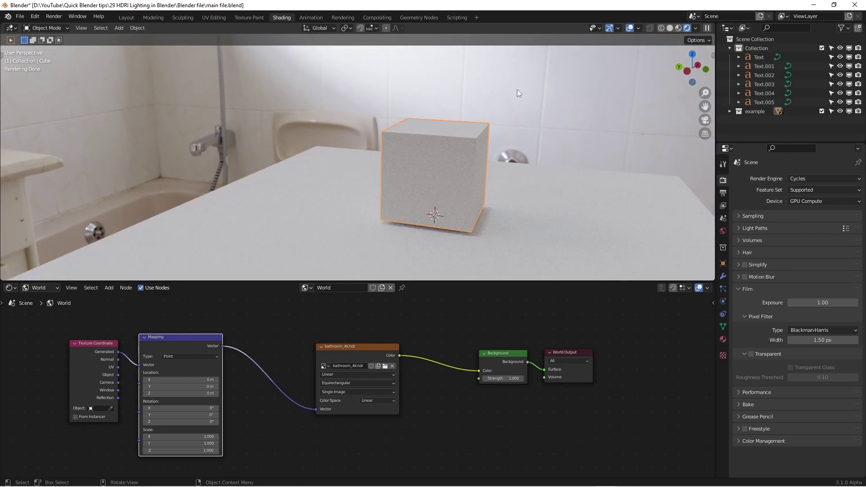
{"action": "middle_click_drag", "start_coordinate": [460, 212], "coordinate": [384, 154]}
{"action": "key", "text": "shift+c"}
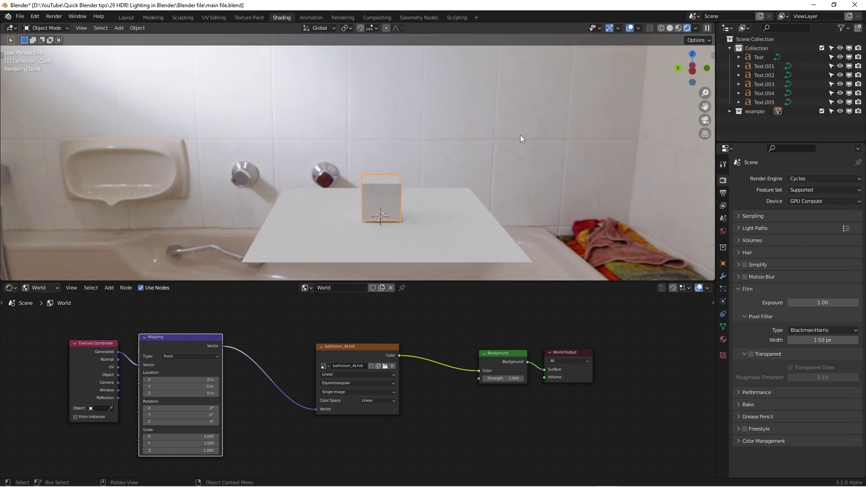
{"action": "middle_click_drag", "start_coordinate": [409, 188], "coordinate": [368, 180]}
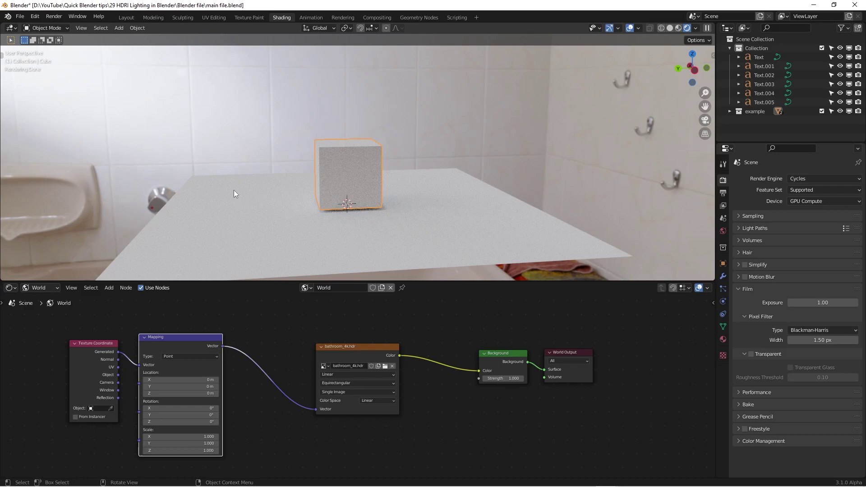
{"action": "middle_click_drag", "start_coordinate": [326, 193], "coordinate": [348, 175]}
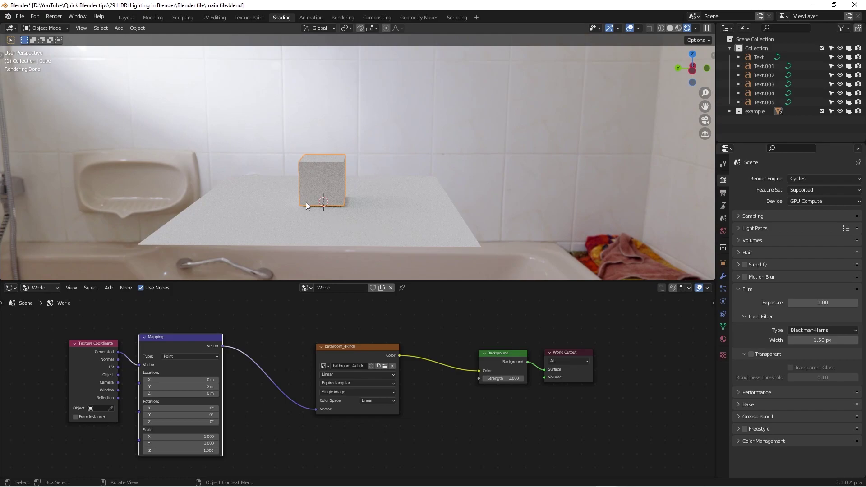
{"action": "middle_click_drag", "start_coordinate": [329, 191], "coordinate": [434, 134]}
{"action": "middle_click_drag", "start_coordinate": [250, 219], "coordinate": [426, 158]}
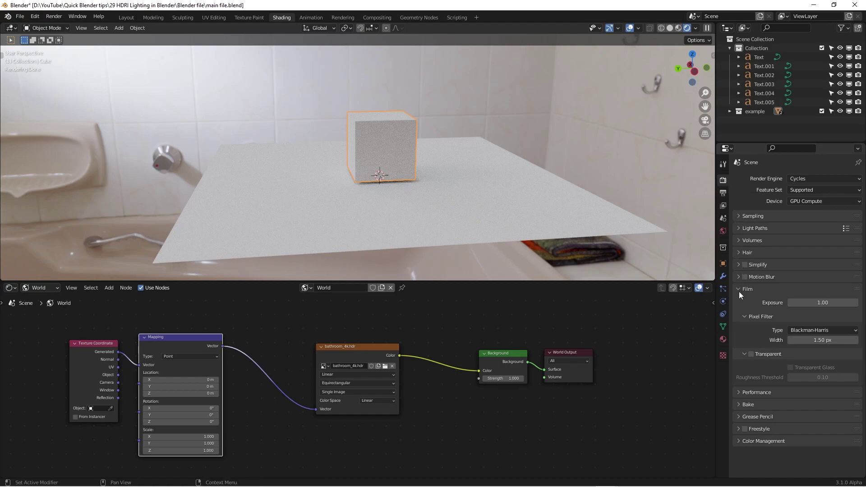
Step: Enable the Transparent film option in the render settings and view the cube from a higher angle
{"action": "left_click", "coordinate": [752, 353]}
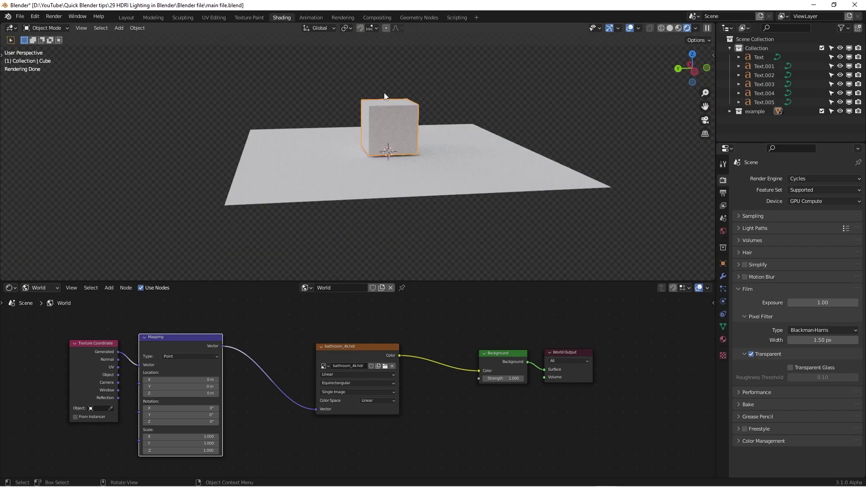
{"action": "middle_click_drag", "start_coordinate": [465, 107], "coordinate": [374, 115]}
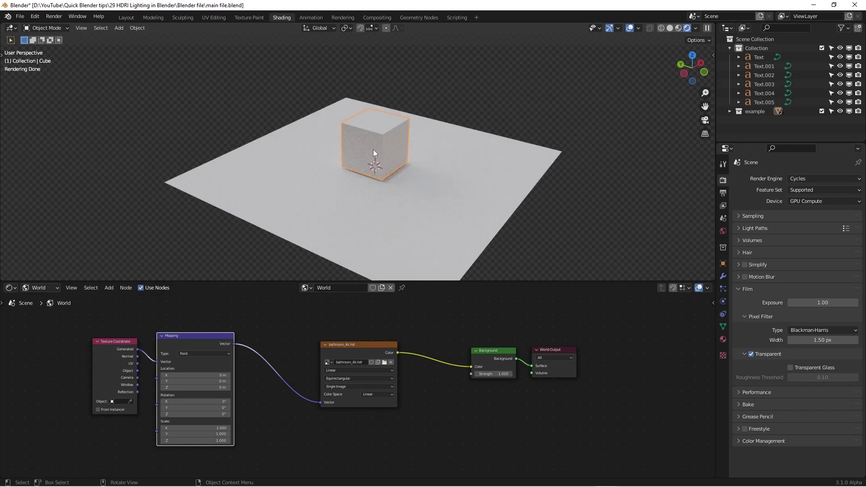
Step: Switch the shader editor to object shading and create a new material for the cube
{"action": "middle_click_drag", "start_coordinate": [373, 150], "coordinate": [401, 124]}
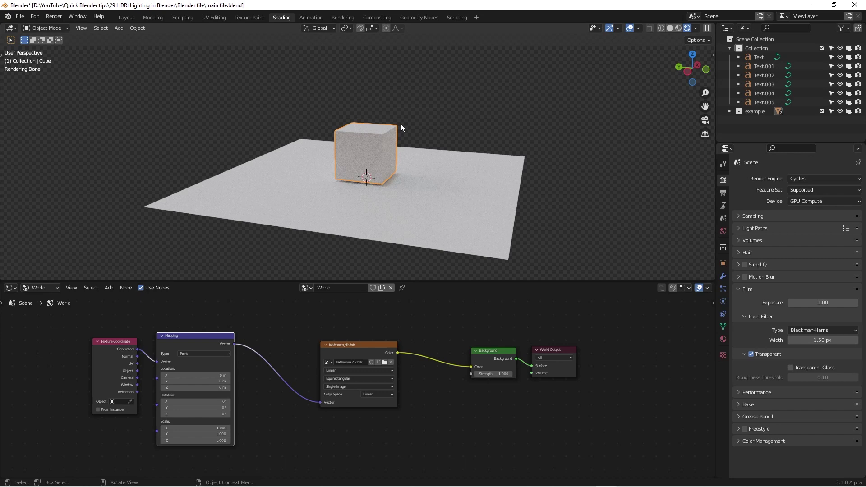
{"action": "middle_click_drag", "start_coordinate": [400, 124], "coordinate": [364, 138]}
{"action": "left_click", "coordinate": [453, 182]}
{"action": "left_click", "coordinate": [378, 147]}
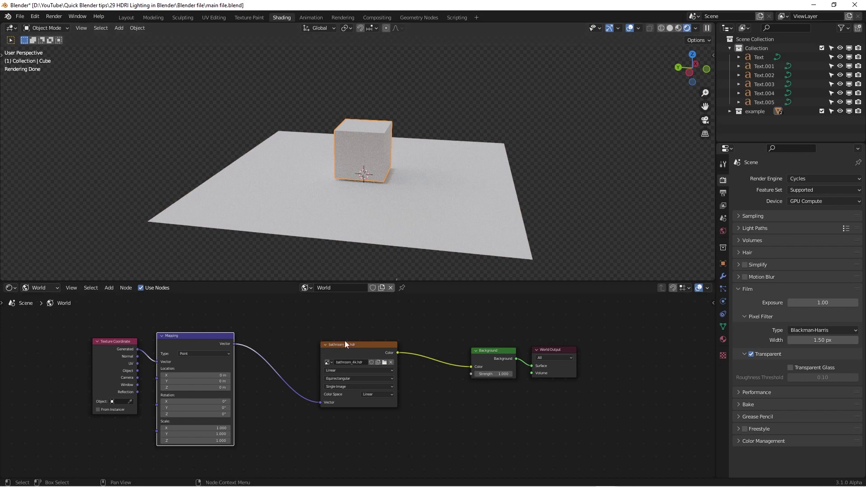
{"action": "left_click", "coordinate": [57, 289]}
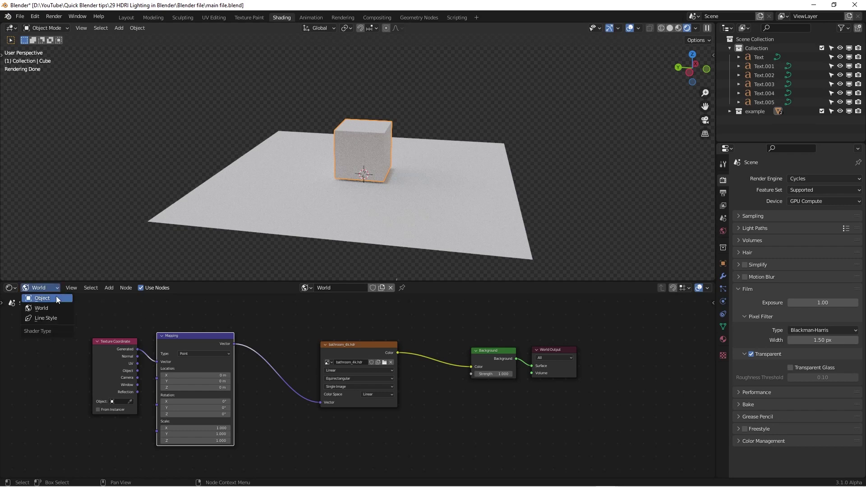
{"action": "left_click", "coordinate": [55, 298]}
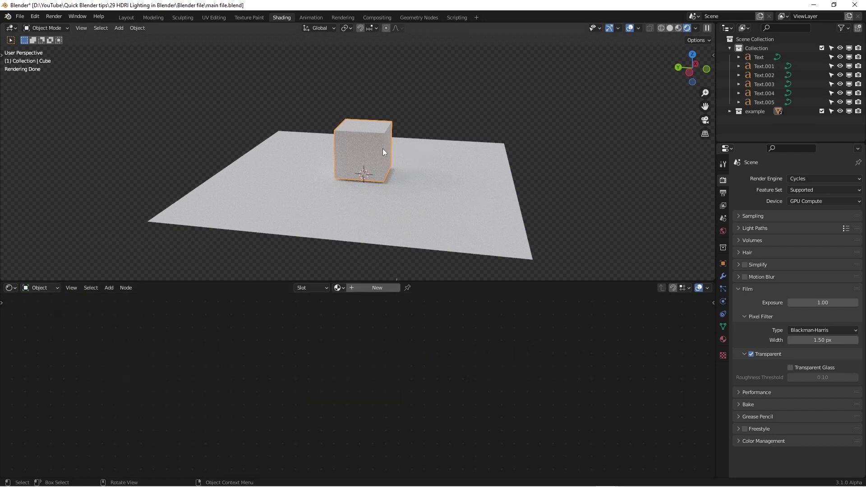
{"action": "left_click", "coordinate": [364, 288]}
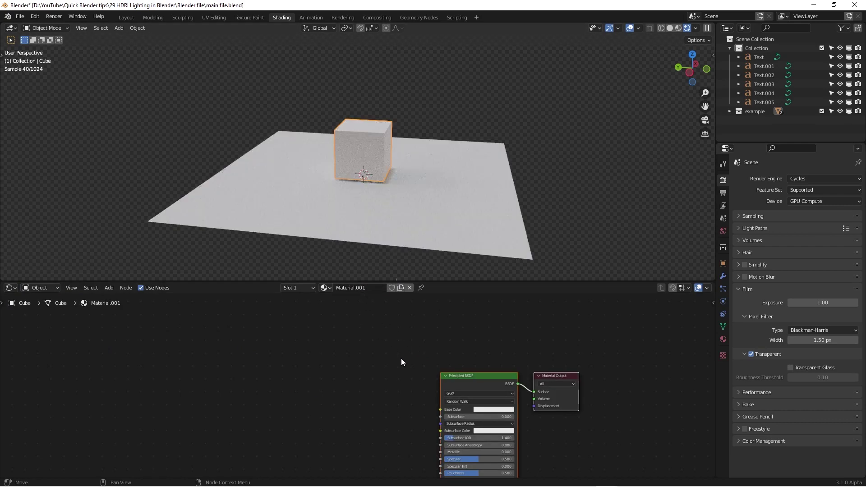
Step: Darken the Base Color of the cube's Principled BSDF to a dark grey
{"action": "middle_click_drag", "start_coordinate": [402, 358], "coordinate": [217, 350]}
{"action": "scroll", "coordinate": [368, 406], "scroll_direction": "up", "scroll_amount": 2}
{"action": "scroll", "coordinate": [337, 366], "scroll_direction": "up", "scroll_amount": 1}
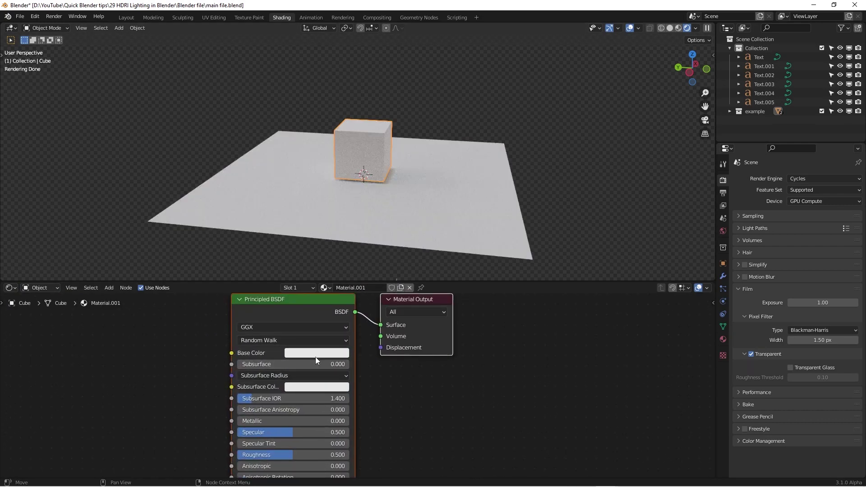
{"action": "left_click", "coordinate": [315, 353]}
{"action": "mouse_move", "coordinate": [373, 248]}
{"action": "left_mouse_down"}
{"action": "mouse_move", "coordinate": [373, 267]}
{"action": "mouse_move", "coordinate": [374, 257]}
{"action": "left_mouse_up"}
{"action": "left_click", "coordinate": [561, 361]}
{"action": "left_click", "coordinate": [572, 245]}
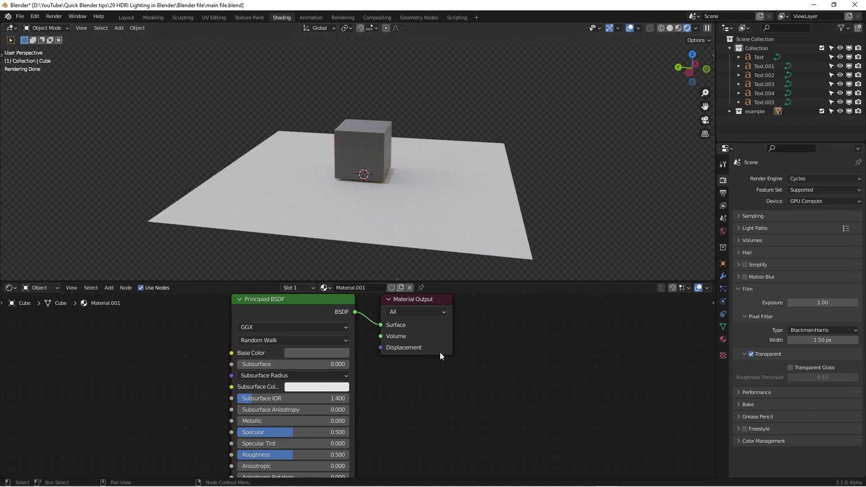
Step: Examine the grey cube up close and from several angles, checking how the HDRI lights its faces
{"action": "scroll", "coordinate": [513, 346], "scroll_direction": "down", "scroll_amount": 2}
{"action": "middle_click_drag", "start_coordinate": [513, 347], "coordinate": [515, 363]}
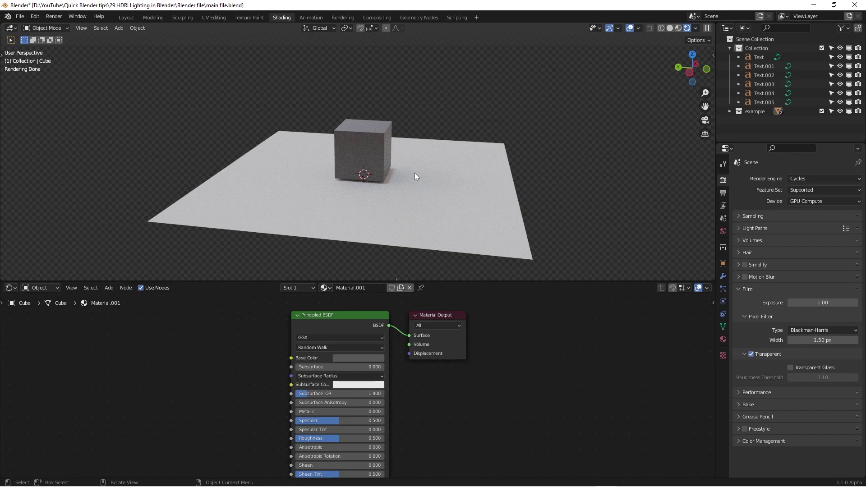
{"action": "scroll", "coordinate": [397, 182], "scroll_direction": "up", "scroll_amount": 4}
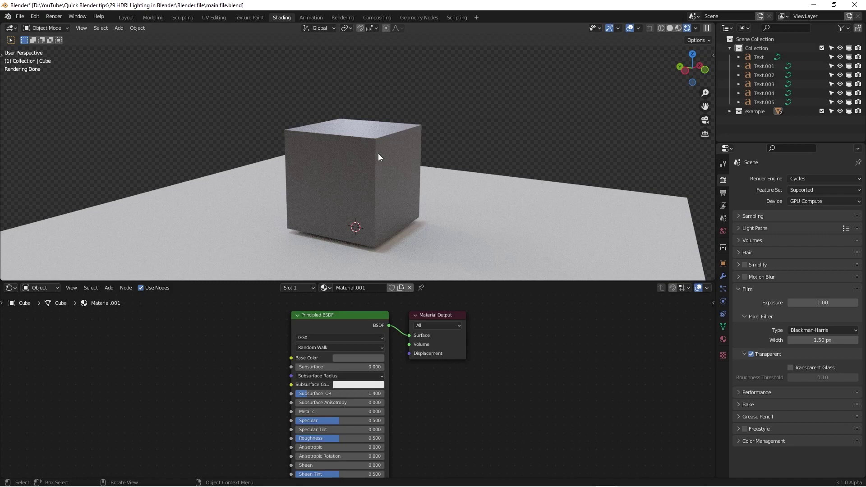
{"action": "scroll", "coordinate": [316, 146], "scroll_direction": "down", "scroll_amount": 3}
{"action": "middle_click_drag", "start_coordinate": [348, 153], "coordinate": [384, 152]}
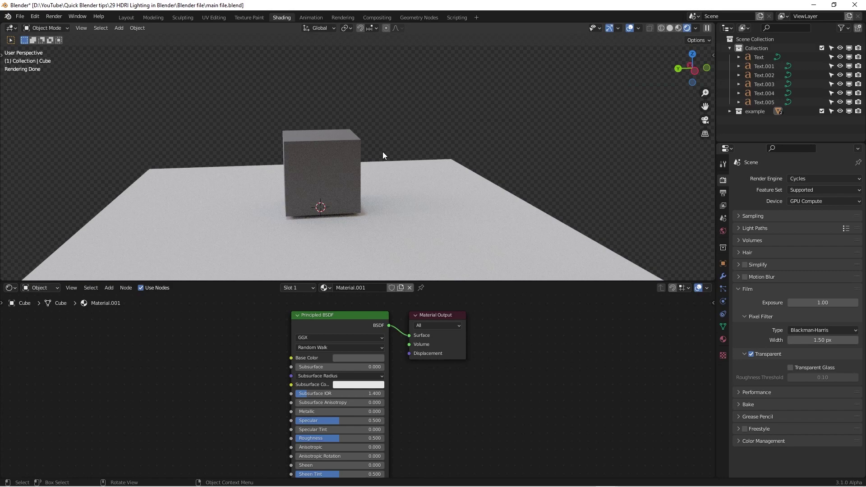
{"action": "middle_click_drag", "start_coordinate": [333, 196], "coordinate": [369, 155], "text": "shift"}
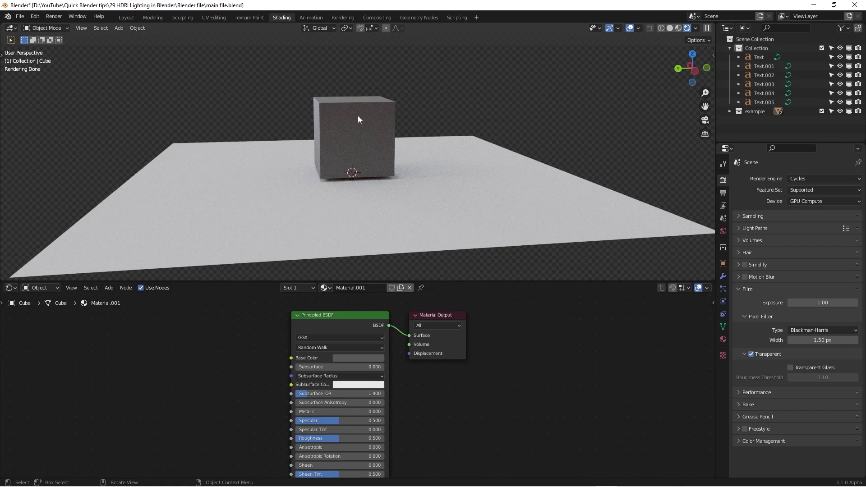
{"action": "middle_click_drag", "start_coordinate": [397, 157], "coordinate": [361, 157]}
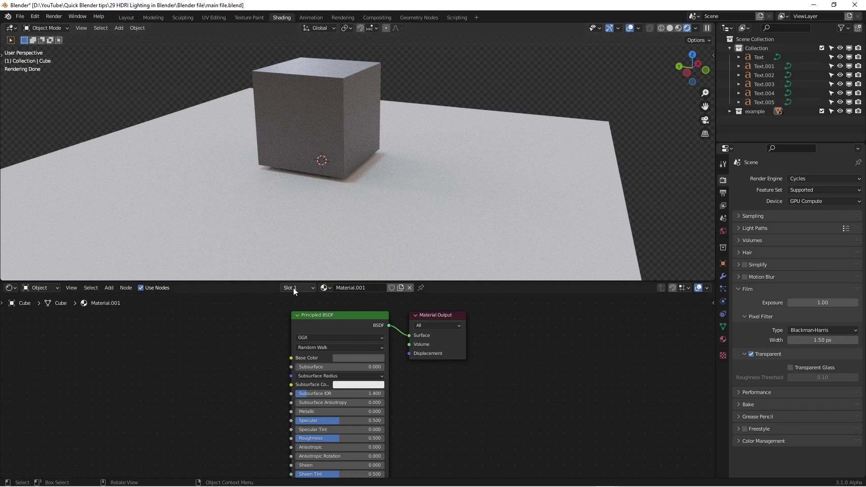
Step: Switch the shader editor back to World and move the Mapping and Texture Coordinate nodes closer to the Environment Texture node
{"action": "left_click", "coordinate": [44, 288]}
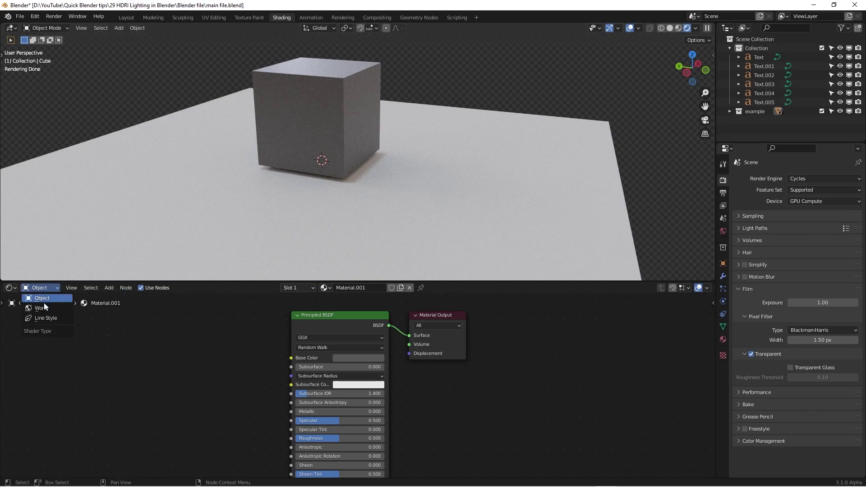
{"action": "left_click", "coordinate": [43, 307]}
{"action": "scroll", "coordinate": [387, 136], "scroll_direction": "down", "scroll_amount": 3}
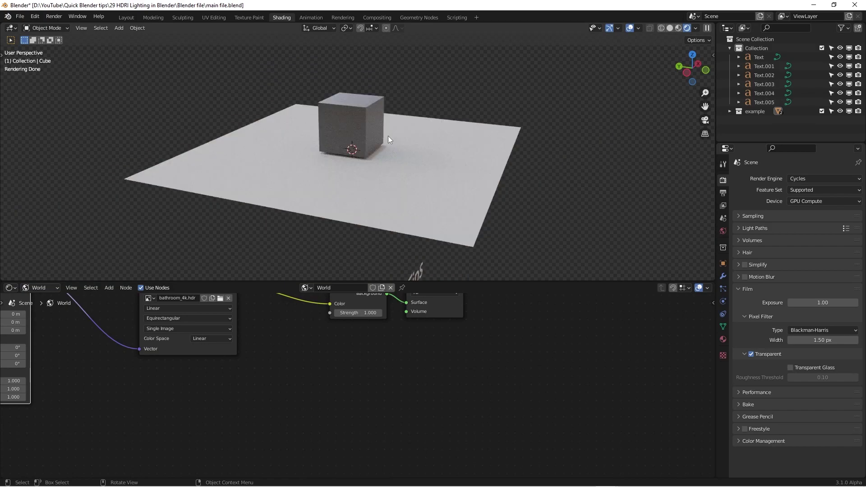
{"action": "scroll", "coordinate": [293, 343], "scroll_direction": "down", "scroll_amount": 1}
{"action": "middle_click_drag", "start_coordinate": [297, 366], "coordinate": [360, 394]}
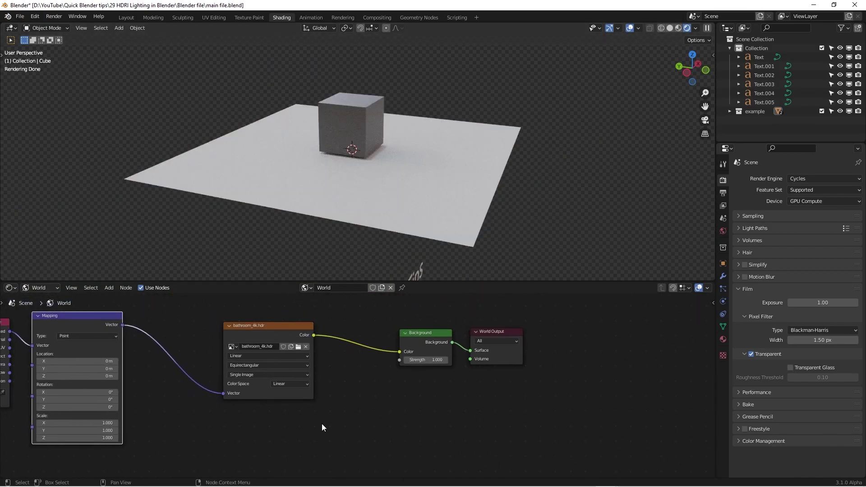
{"action": "middle_click_drag", "start_coordinate": [322, 427], "coordinate": [466, 449]}
{"action": "scroll", "coordinate": [240, 352], "scroll_direction": "up", "scroll_amount": 1}
{"action": "scroll", "coordinate": [240, 352], "scroll_direction": "down", "scroll_amount": 1}
{"action": "left_click_drag", "start_coordinate": [215, 336], "coordinate": [262, 334]}
{"action": "left_click_drag", "start_coordinate": [142, 344], "coordinate": [181, 339]}
{"action": "scroll", "coordinate": [327, 424], "scroll_direction": "up", "scroll_amount": 2}
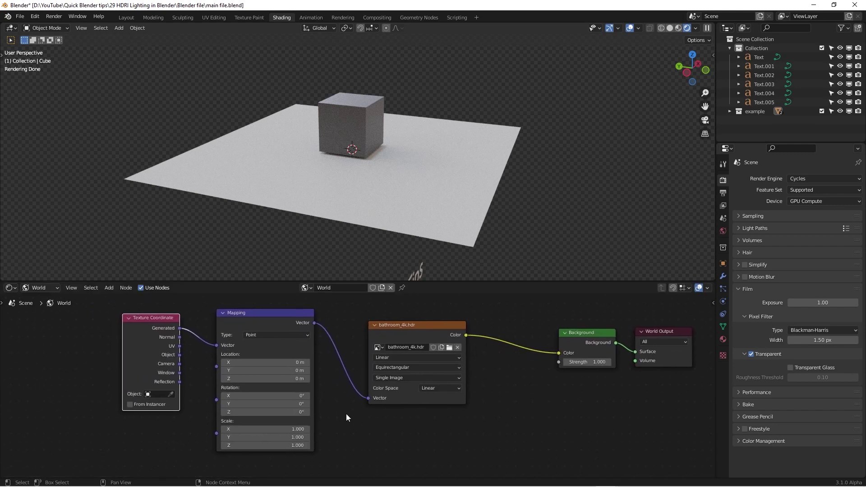
Step: Try a Y rotation of -3.8° and an X location of 4.2 m on the Mapping node, checking the cube's lighting
{"action": "left_click_drag", "start_coordinate": [267, 403], "coordinate": [257, 404]}
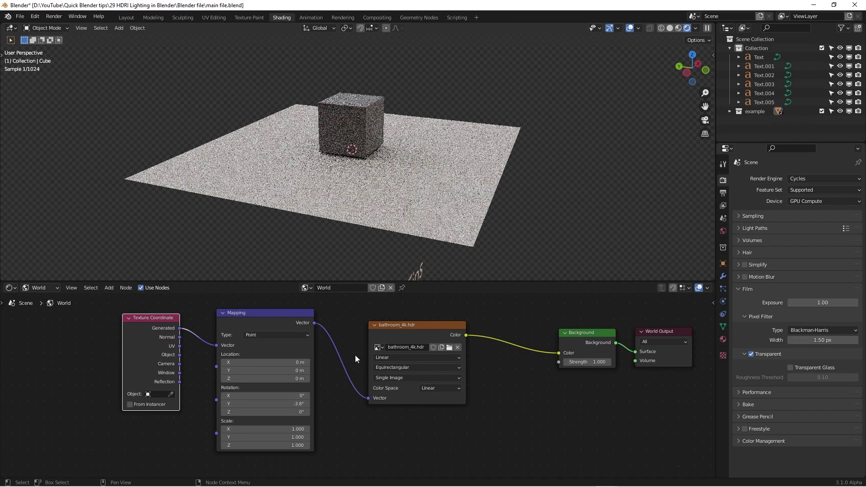
{"action": "double_click", "coordinate": [267, 362]}
{"action": "type", "text": "4.2"}
{"action": "key", "text": "Return"}
{"action": "scroll", "coordinate": [380, 161], "scroll_direction": "up", "scroll_amount": 4}
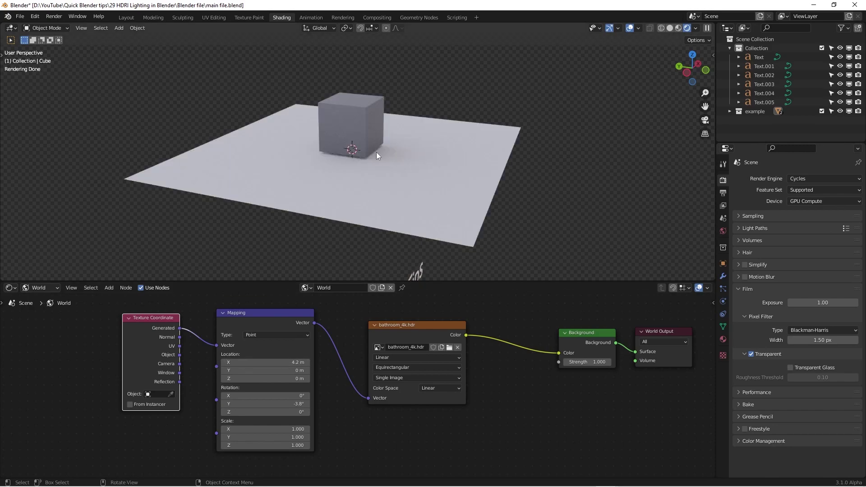
{"action": "middle_click_drag", "start_coordinate": [354, 81], "coordinate": [289, 128]}
{"action": "middle_click_drag", "start_coordinate": [421, 148], "coordinate": [444, 143]}
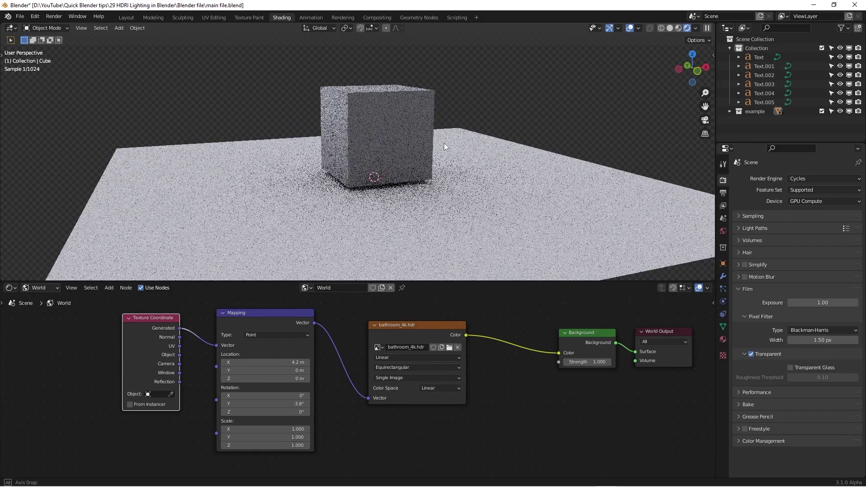
Step: Set the Mapping node's location to X 10.3 m and Y 5.7 m and its Y rotation to 3.8°
{"action": "left_click_drag", "start_coordinate": [264, 362], "coordinate": [289, 371]}
{"action": "left_click_drag", "start_coordinate": [244, 401], "coordinate": [275, 401]}
{"action": "scroll", "coordinate": [315, 185], "scroll_direction": "down", "scroll_amount": 3}
{"action": "middle_click_drag", "start_coordinate": [316, 185], "coordinate": [332, 135]}
{"action": "scroll", "coordinate": [341, 148], "scroll_direction": "up", "scroll_amount": 2}
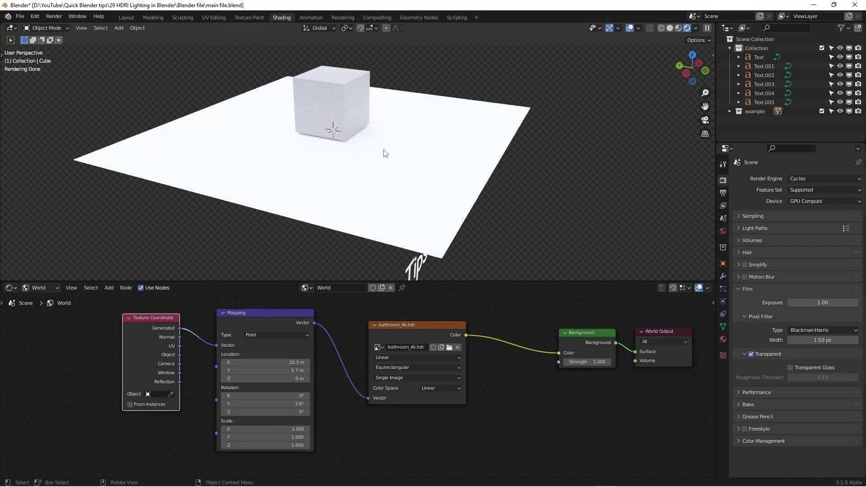
{"action": "middle_click_drag", "start_coordinate": [385, 152], "coordinate": [411, 178], "text": "shift"}
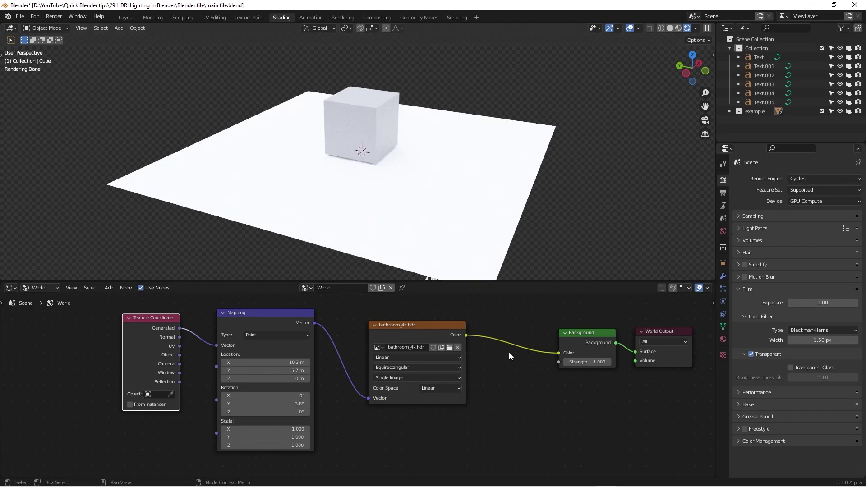
Step: Show the cube's material nodes in the shader editor and space the Principled BSDF and Material Output nodes apart
{"action": "scroll", "coordinate": [509, 355], "scroll_direction": "down", "scroll_amount": 2}
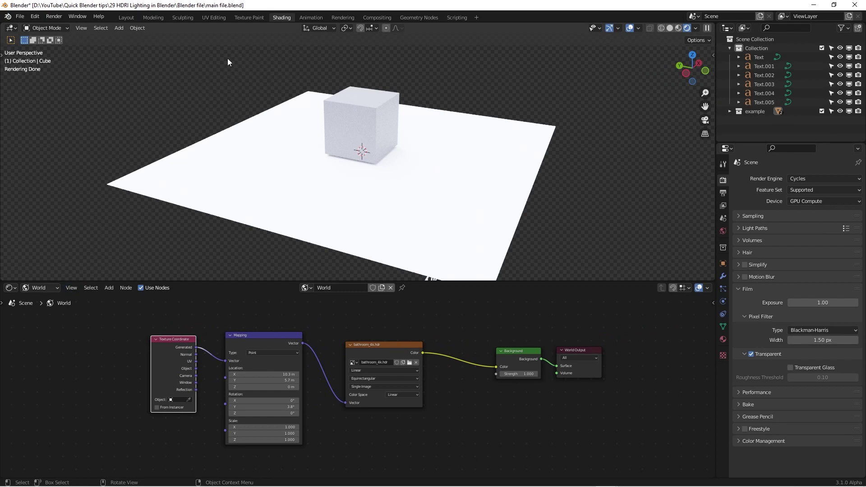
{"action": "left_click", "coordinate": [55, 288]}
{"action": "left_click", "coordinate": [52, 301]}
{"action": "middle_click_drag", "start_coordinate": [404, 334], "coordinate": [275, 305]}
{"action": "left_click_drag", "start_coordinate": [449, 337], "coordinate": [546, 347]}
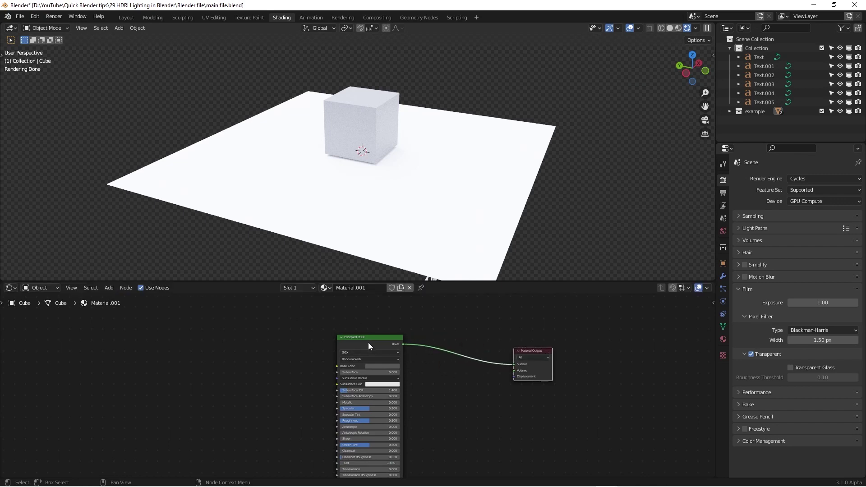
{"action": "left_click_drag", "start_coordinate": [368, 343], "coordinate": [385, 337]}
{"action": "middle_click_drag", "start_coordinate": [383, 181], "coordinate": [383, 131]}
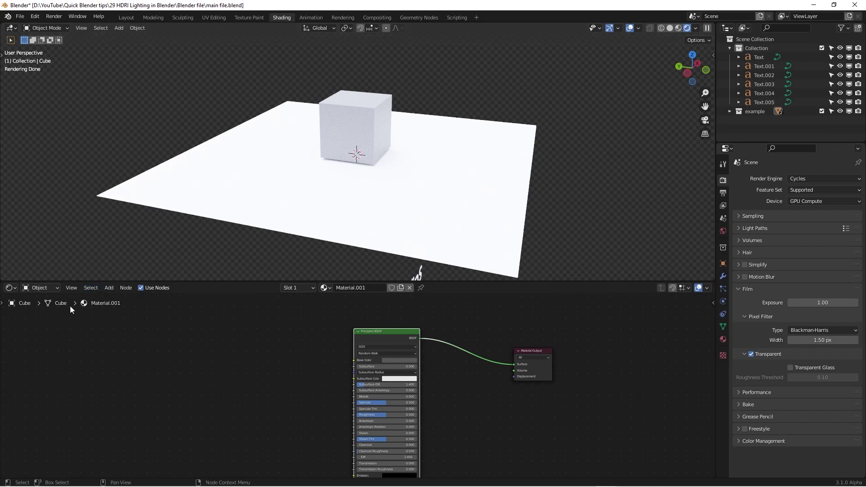
Step: Return to the World shader, move the Background node closer to the Environment Texture, and cut its link to World Output
{"action": "left_click", "coordinate": [53, 289]}
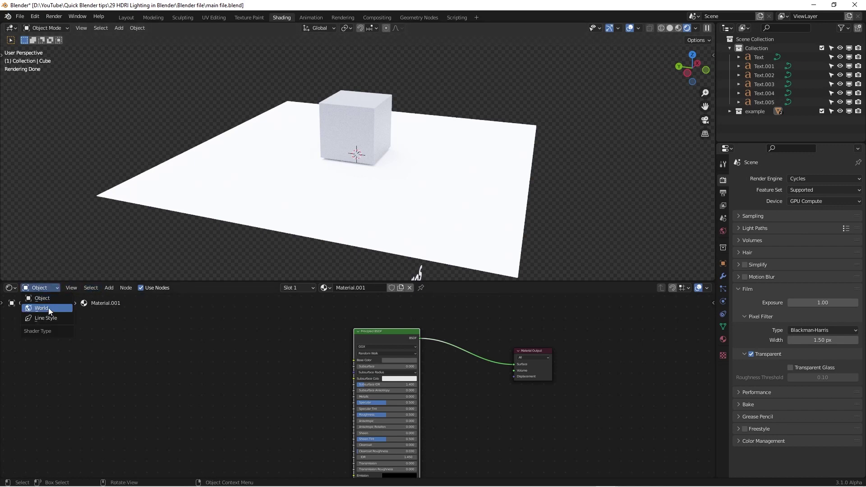
{"action": "left_click", "coordinate": [48, 307]}
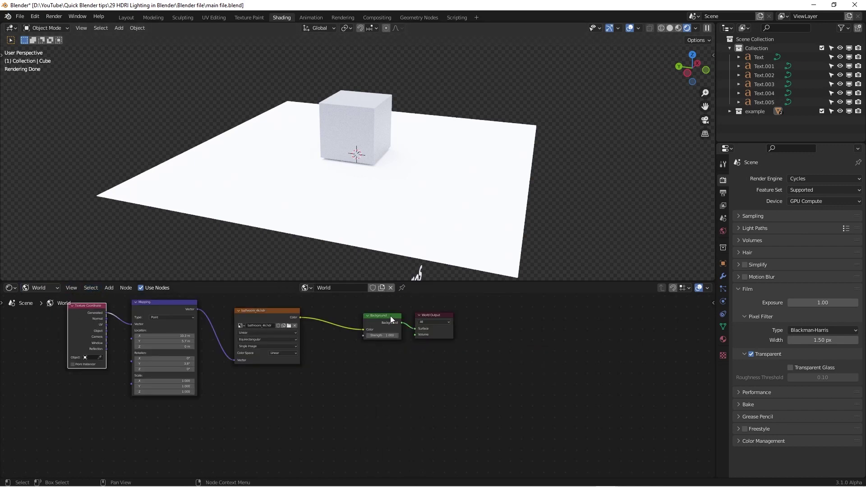
{"action": "left_click_drag", "start_coordinate": [391, 316], "coordinate": [345, 322]}
{"action": "right_click_drag", "start_coordinate": [379, 318], "coordinate": [375, 345], "text": "ctrl"}
Step: Add an area light, scale it larger than the plane, and move it above the cube
{"action": "middle_click_drag", "start_coordinate": [381, 131], "coordinate": [378, 113]}
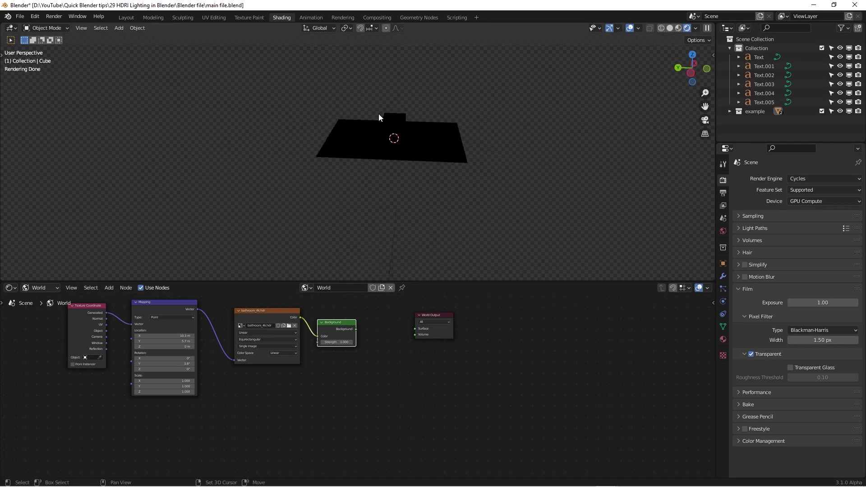
{"action": "key", "text": "shift+a"}
{"action": "mouse_move", "coordinate": [315, 145]}
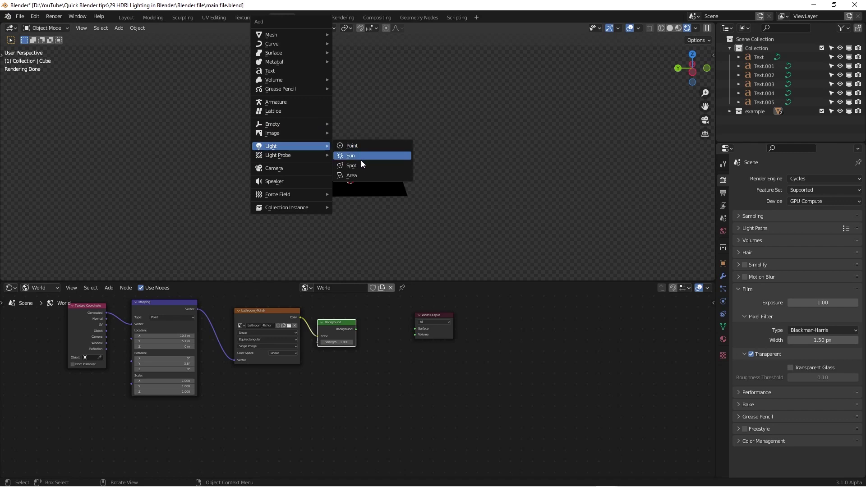
{"action": "left_click", "coordinate": [362, 175]}
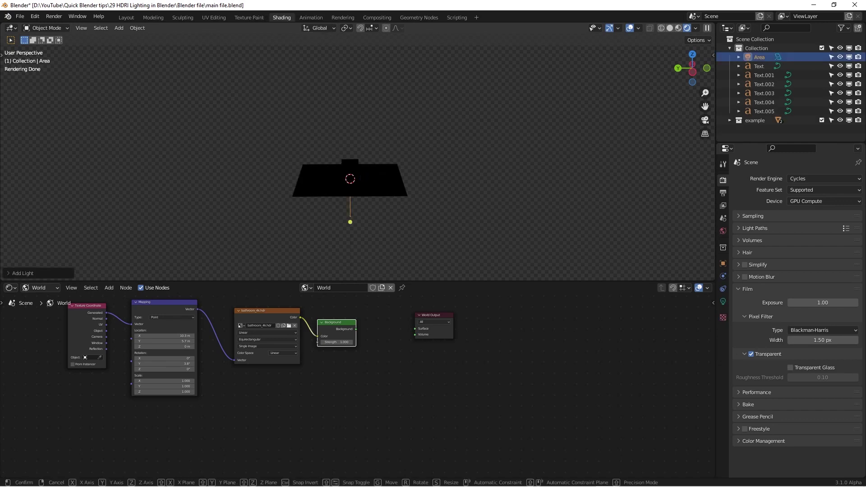
{"action": "key", "text": "s"}
{"action": "left_click", "coordinate": [337, 239]}
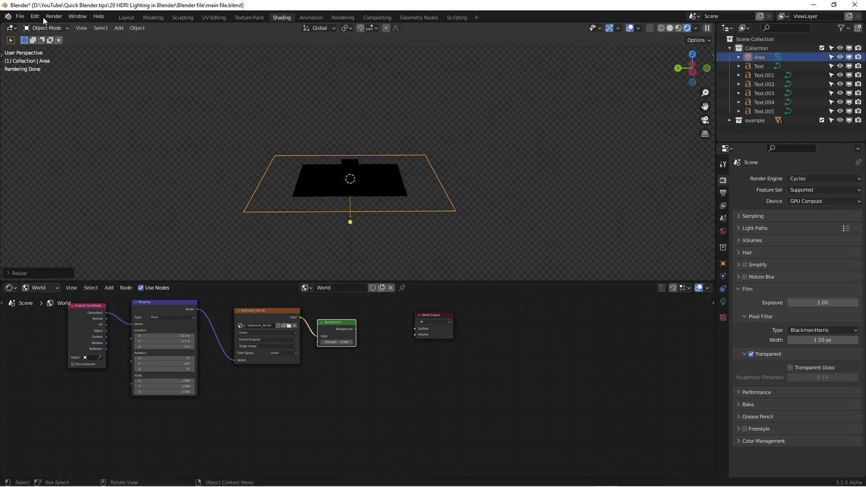
{"action": "key", "text": "g"}
{"action": "left_click", "coordinate": [373, 72]}
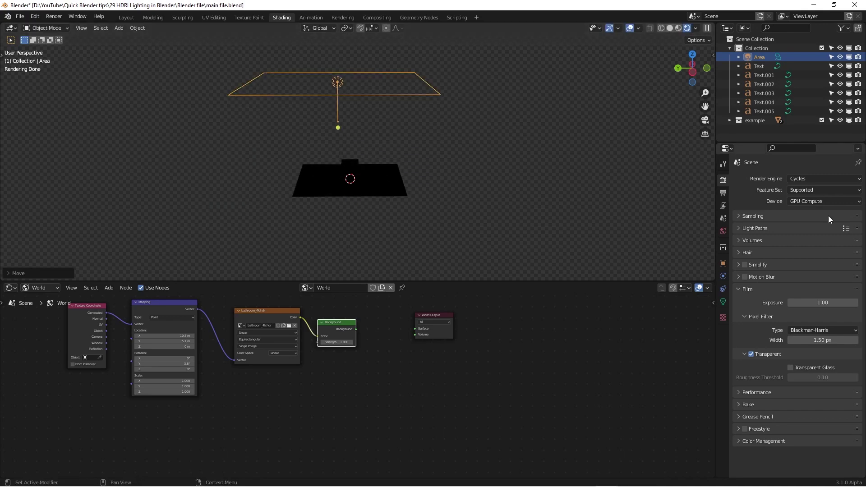
Step: Set the area light's power to 5000 W and check its effect on the cube and plane
{"action": "left_click", "coordinate": [723, 301]}
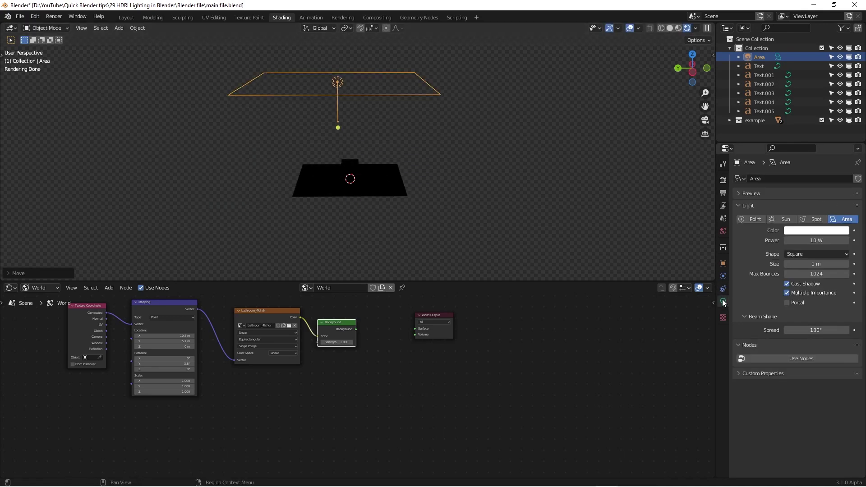
{"action": "left_click", "coordinate": [811, 240]}
{"action": "type", "text": "5"}
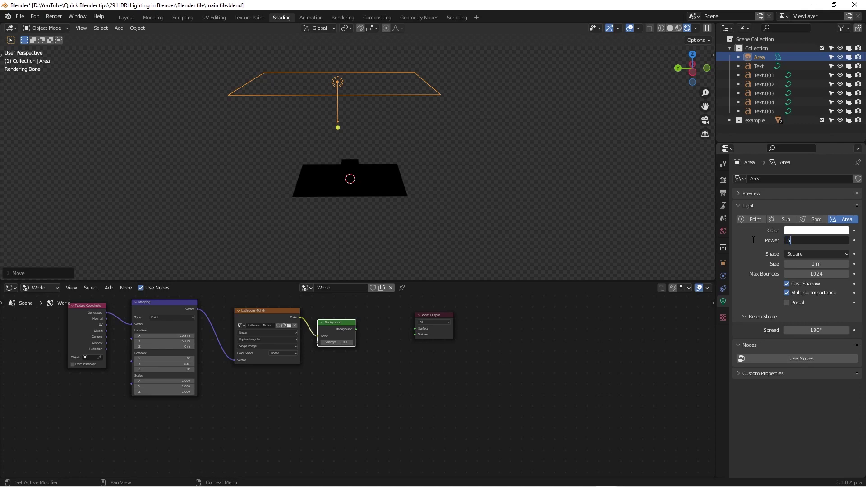
{"action": "key", "text": "Return"}
{"action": "scroll", "coordinate": [287, 155], "scroll_direction": "up", "scroll_amount": 4}
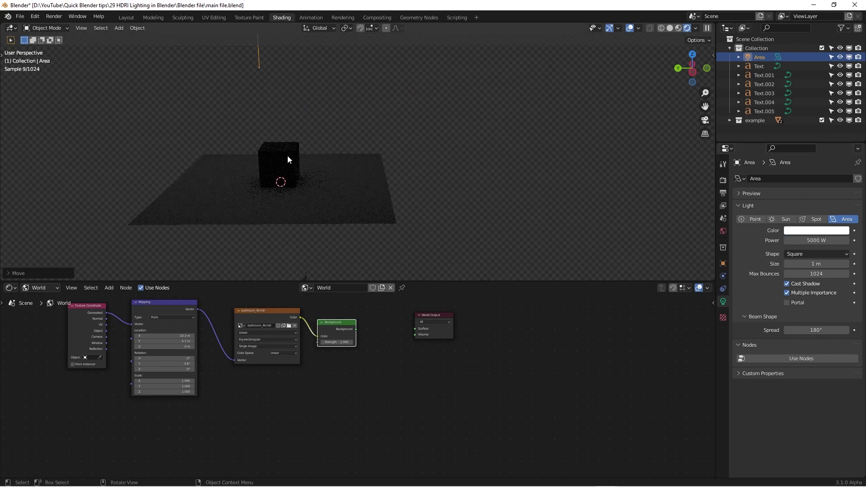
{"action": "middle_click_drag", "start_coordinate": [288, 155], "coordinate": [413, 172]}
{"action": "scroll", "coordinate": [412, 168], "scroll_direction": "up", "scroll_amount": 1}
{"action": "scroll", "coordinate": [628, 190], "scroll_direction": "down", "scroll_amount": 2}
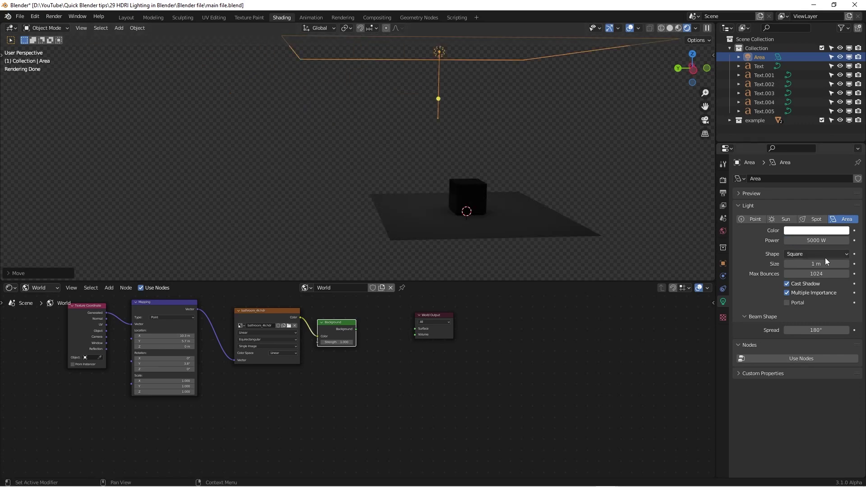
Step: Set the area light's power to 500000 W
{"action": "left_click", "coordinate": [821, 241]}
{"action": "key", "text": "Home"}
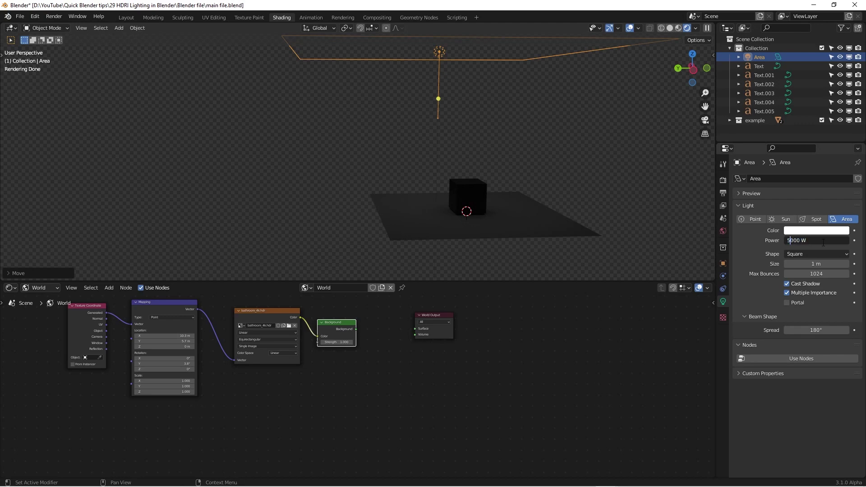
{"action": "key", "text": "Return"}
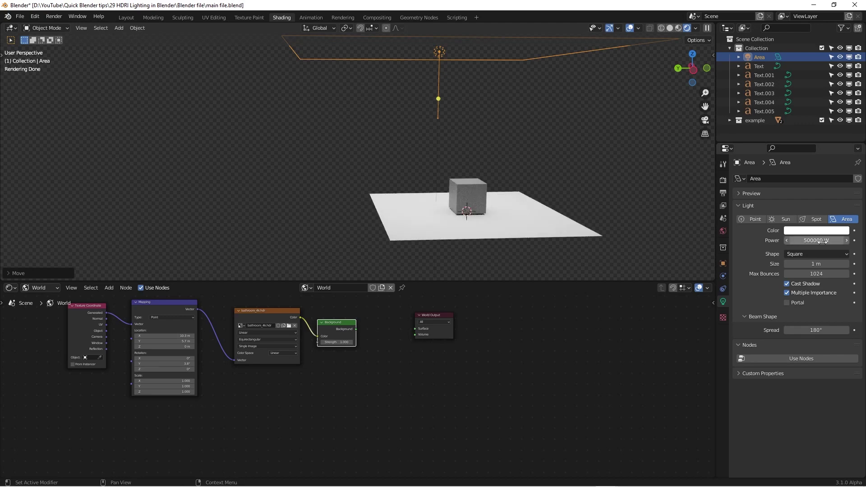
{"action": "scroll", "coordinate": [399, 149], "scroll_direction": "up", "scroll_amount": 5}
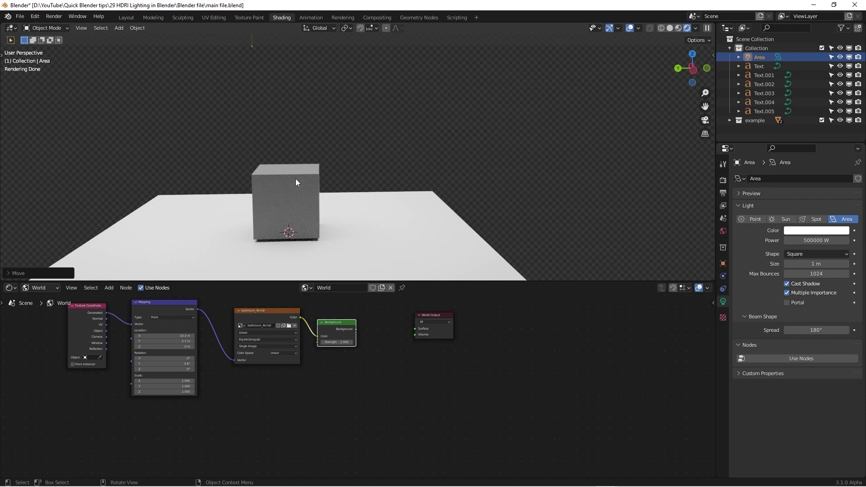
Step: Examine how the area light illuminates the cube and plane, from close up and from farther away
{"action": "left_click", "coordinate": [296, 179]}
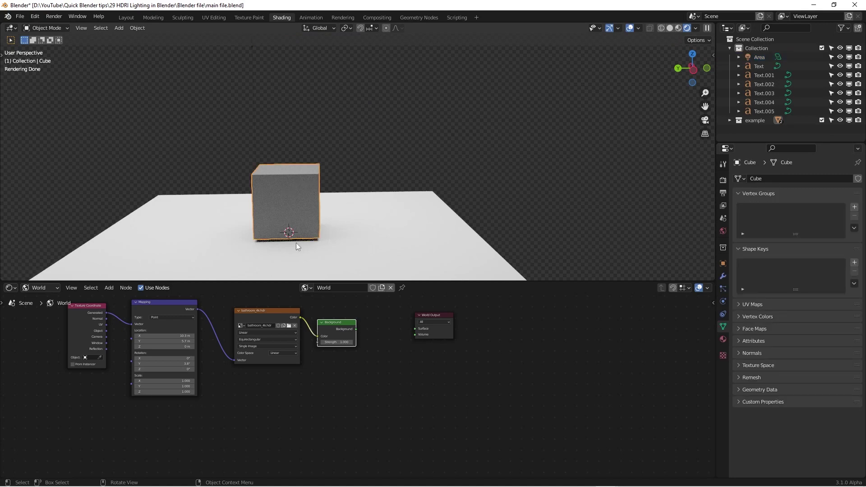
{"action": "scroll", "coordinate": [300, 232], "scroll_direction": "down", "scroll_amount": 6}
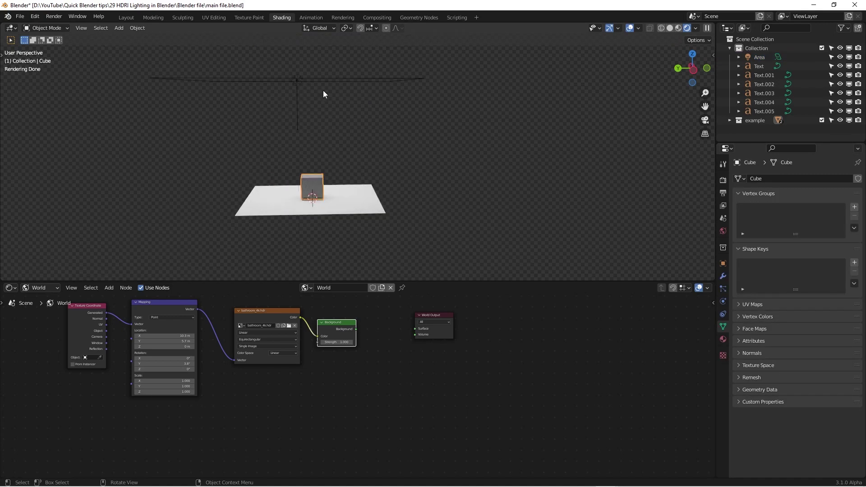
{"action": "left_click", "coordinate": [360, 80]}
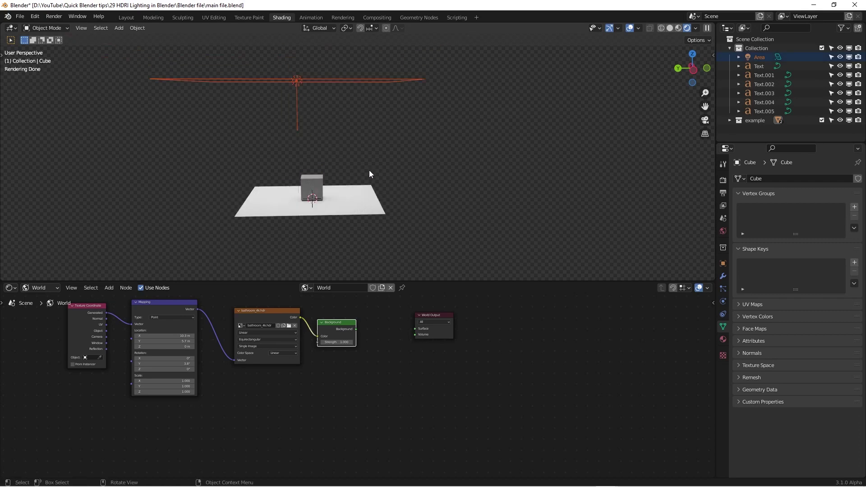
{"action": "scroll", "coordinate": [405, 171], "scroll_direction": "up", "scroll_amount": 6}
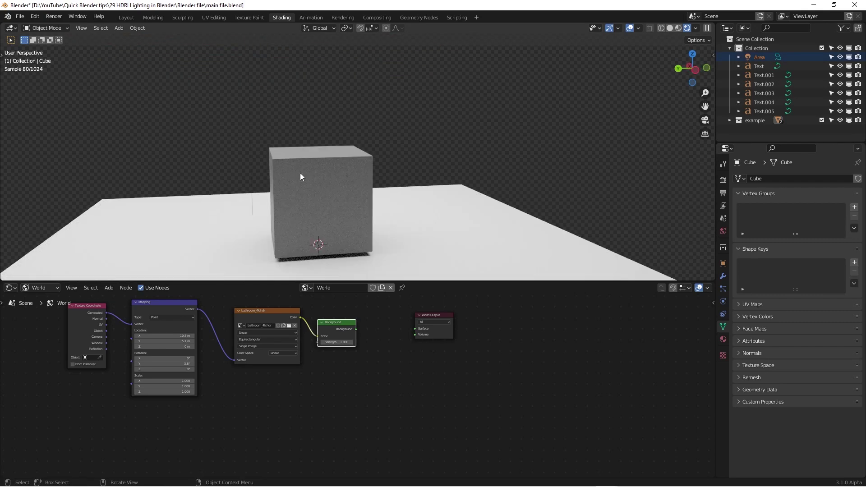
{"action": "scroll", "coordinate": [307, 180], "scroll_direction": "down", "scroll_amount": 2}
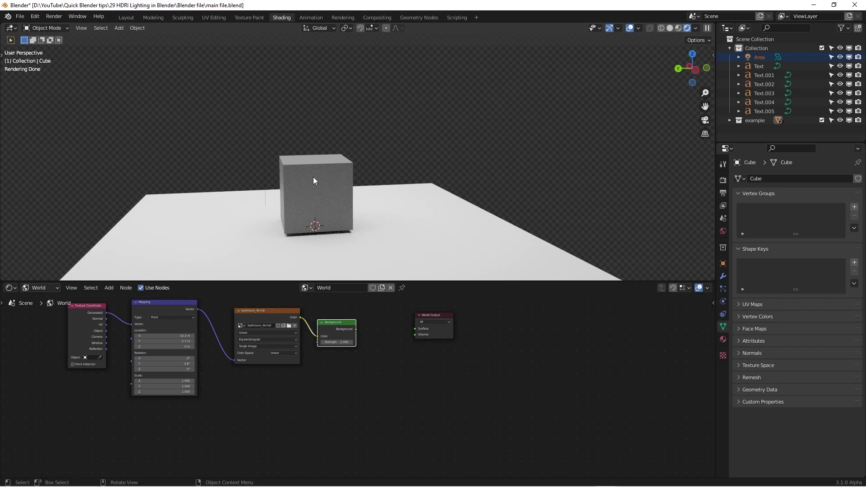
{"action": "scroll", "coordinate": [387, 191], "scroll_direction": "down", "scroll_amount": 3}
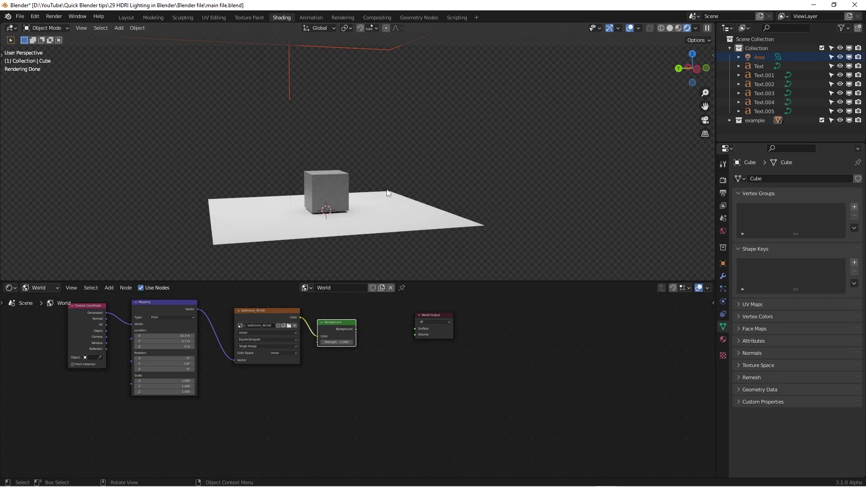
{"action": "middle_click_drag", "start_coordinate": [378, 195], "coordinate": [380, 146]}
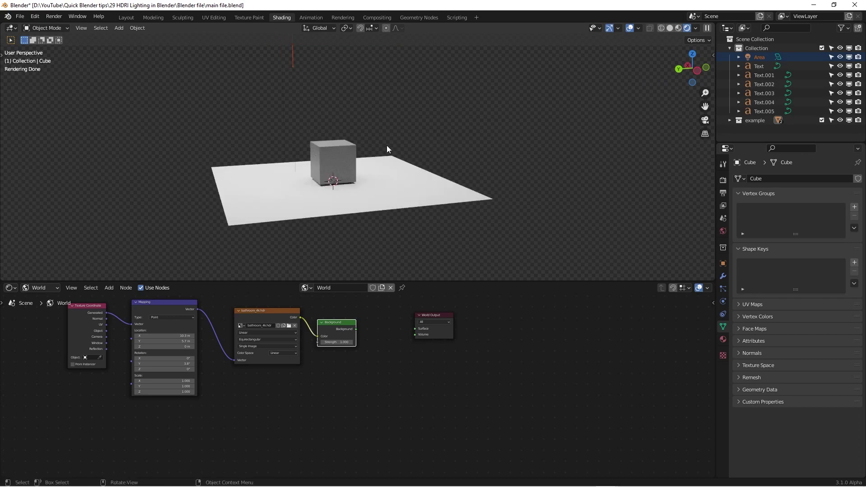
Step: Switch to the front view and exclude the example collection to present the HDRI Lighting Tips text
{"action": "key", "text": "KP_1"}
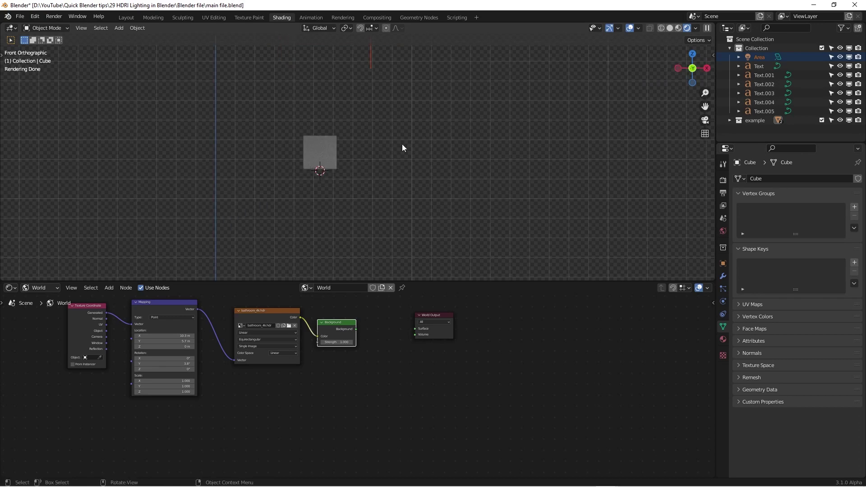
{"action": "left_click", "coordinate": [822, 120]}
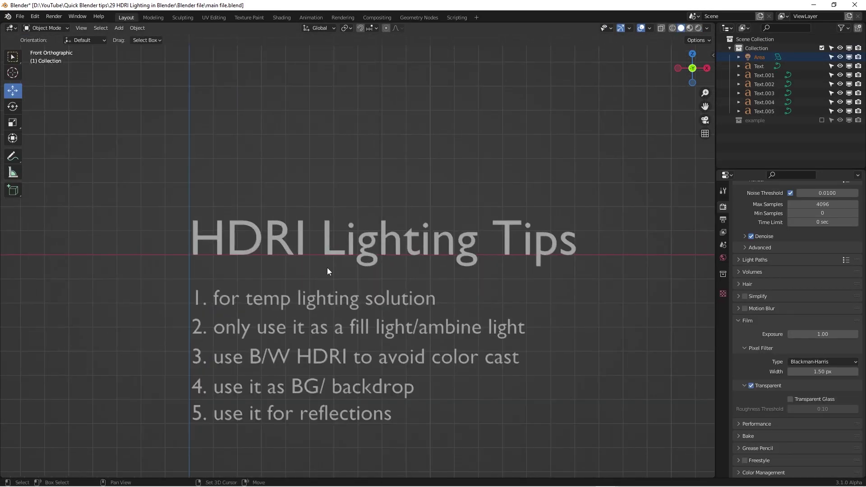
{"action": "middle_click_drag", "start_coordinate": [327, 267], "coordinate": [337, 189], "text": "shift"}
{"action": "scroll", "coordinate": [399, 202], "scroll_direction": "up", "scroll_amount": 1}
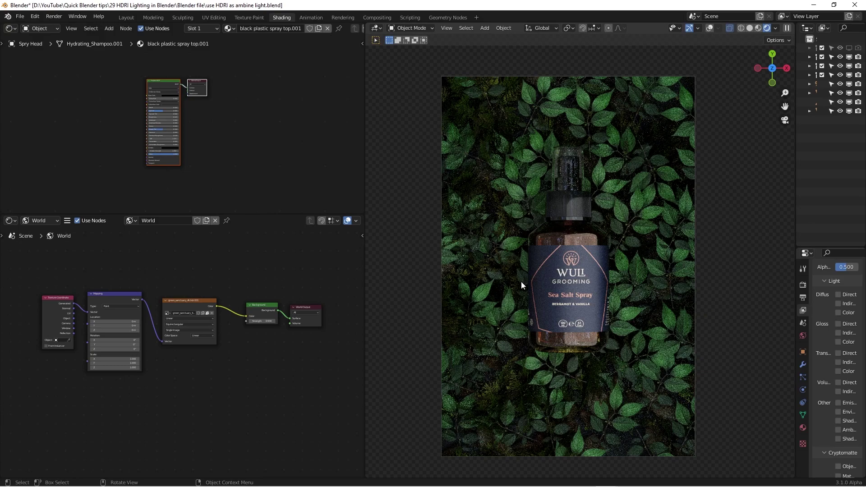
Step: Move the Background and World Output nodes of the spray bottle scene closer to the Environment Texture node
{"action": "scroll", "coordinate": [54, 245], "scroll_direction": "up", "scroll_amount": 2}
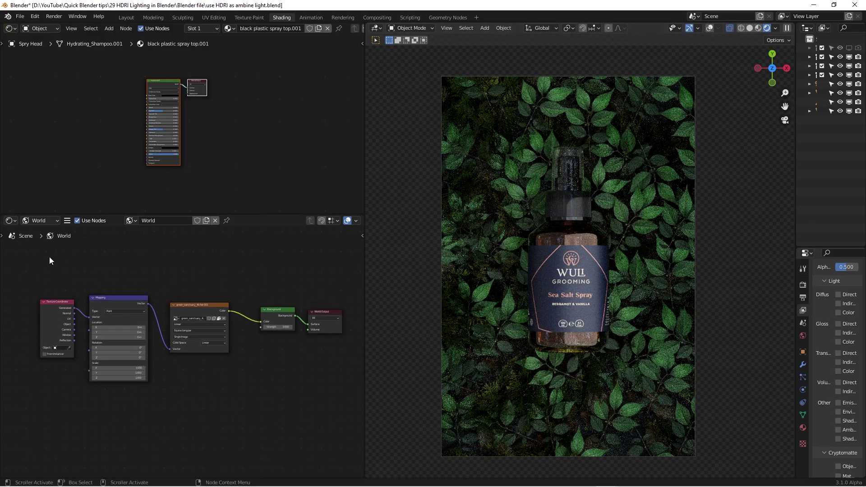
{"action": "scroll", "coordinate": [270, 320], "scroll_direction": "down", "scroll_amount": 2}
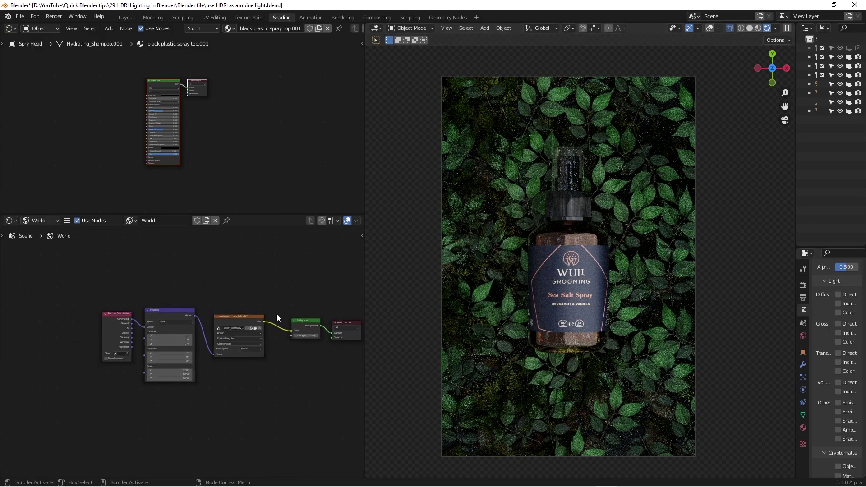
{"action": "left_click_drag", "start_coordinate": [251, 296], "coordinate": [327, 351]}
{"action": "left_click_drag", "start_coordinate": [293, 313], "coordinate": [273, 313]}
{"action": "scroll", "coordinate": [252, 316], "scroll_direction": "up", "scroll_amount": 2}
{"action": "scroll", "coordinate": [201, 320], "scroll_direction": "up", "scroll_amount": 2}
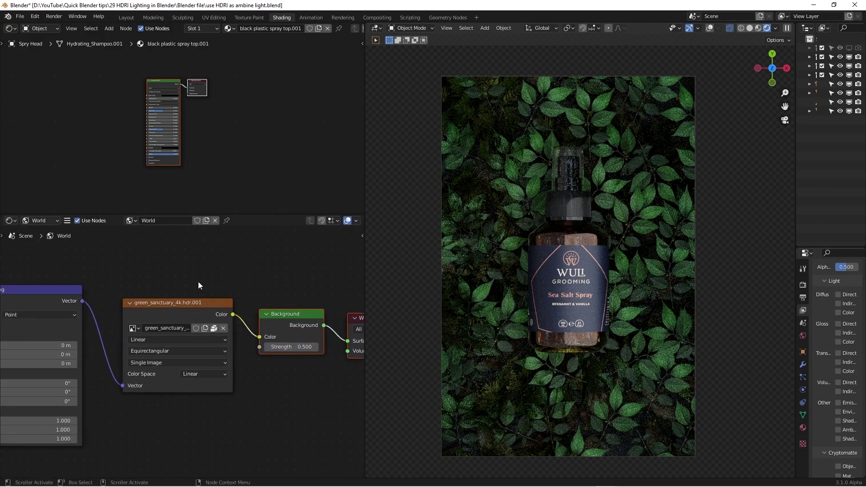
Step: Load green_sanctuary_4k.hdr from the HDRIs folder into the Environment Texture node and check the Background strength
{"action": "middle_click_drag", "start_coordinate": [198, 282], "coordinate": [247, 271]}
{"action": "scroll", "coordinate": [249, 258], "scroll_direction": "down", "scroll_amount": 1}
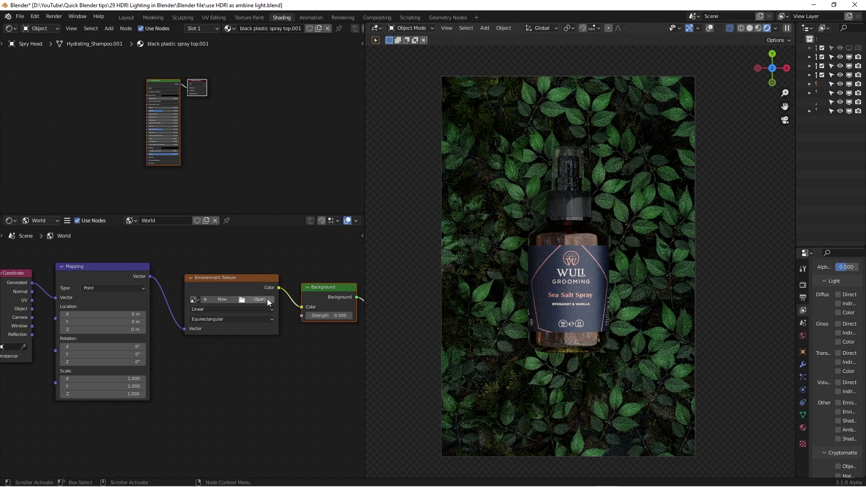
{"action": "left_click", "coordinate": [258, 301]}
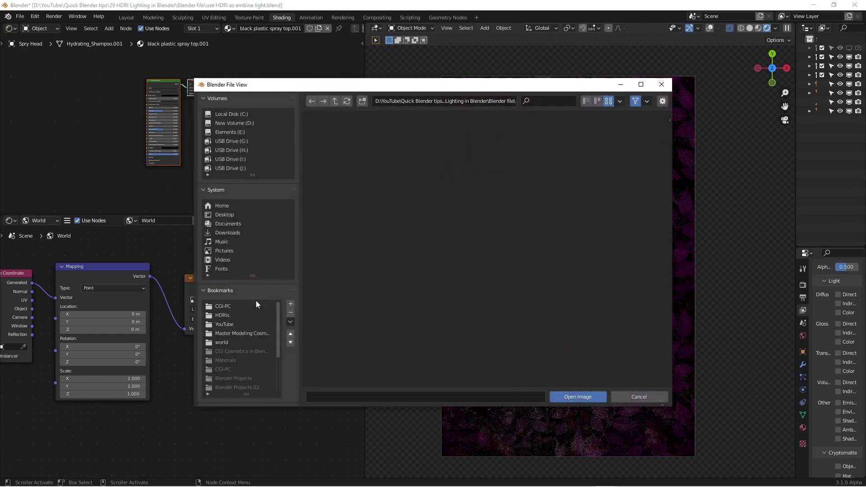
{"action": "left_click", "coordinate": [228, 316]}
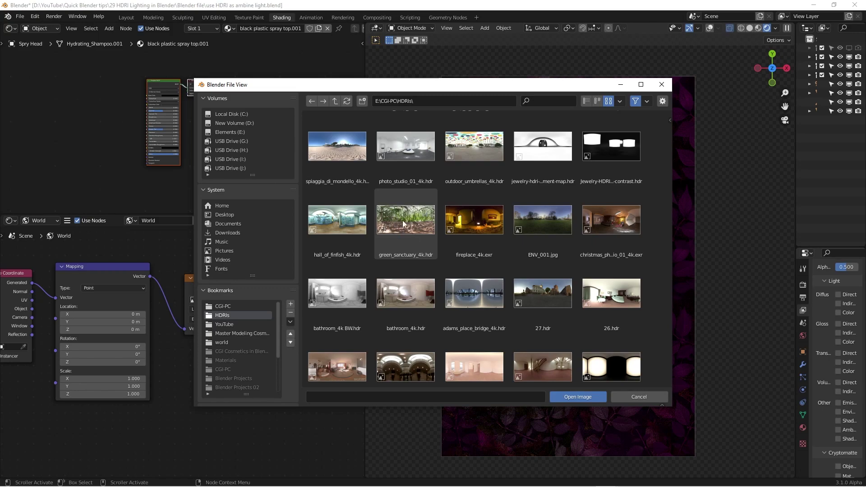
{"action": "double_click", "coordinate": [405, 224]}
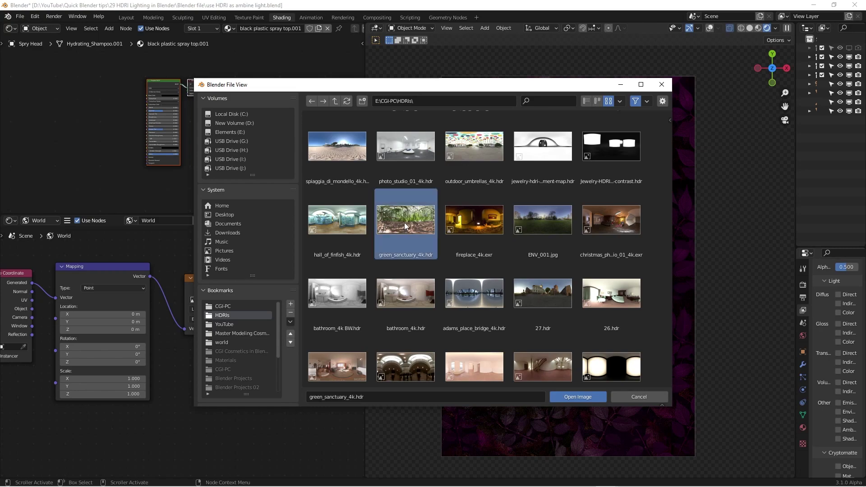
{"action": "scroll", "coordinate": [258, 323], "scroll_direction": "up", "scroll_amount": 3}
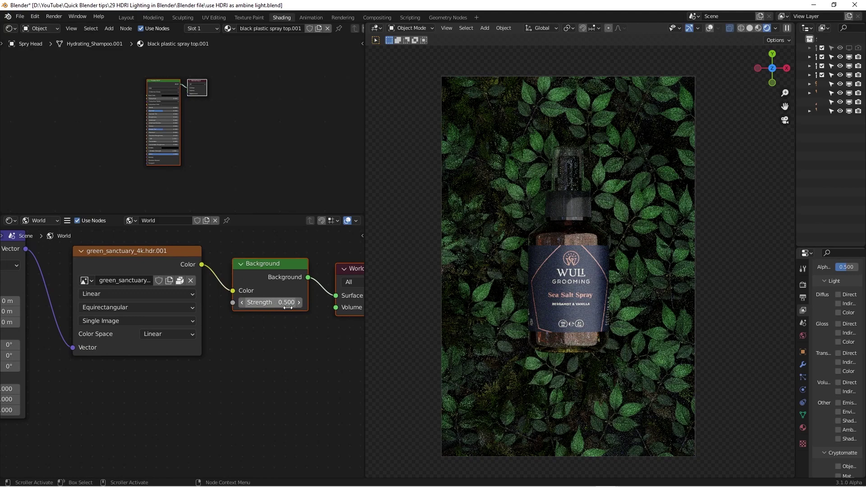
{"action": "scroll", "coordinate": [260, 352], "scroll_direction": "down", "scroll_amount": 1}
{"action": "scroll", "coordinate": [260, 348], "scroll_direction": "down", "scroll_amount": 1}
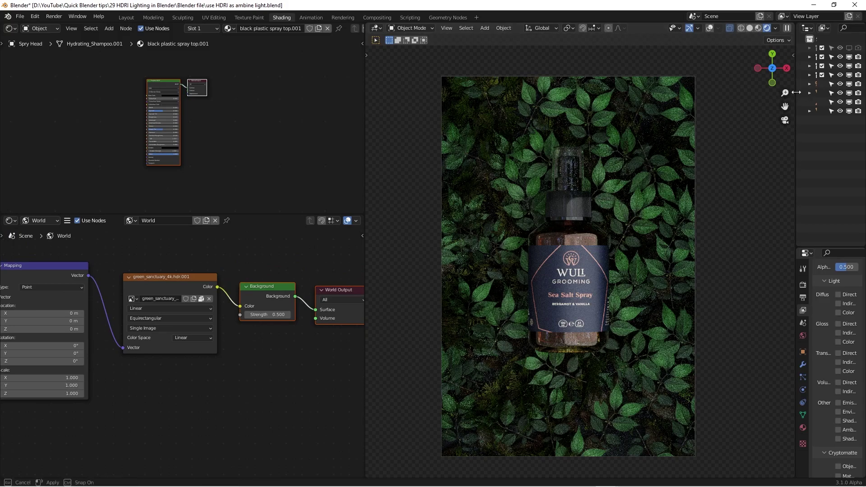
Step: Widen the outliner, expand the lights collection, and select the Area light
{"action": "left_click_drag", "start_coordinate": [796, 92], "coordinate": [697, 92]}
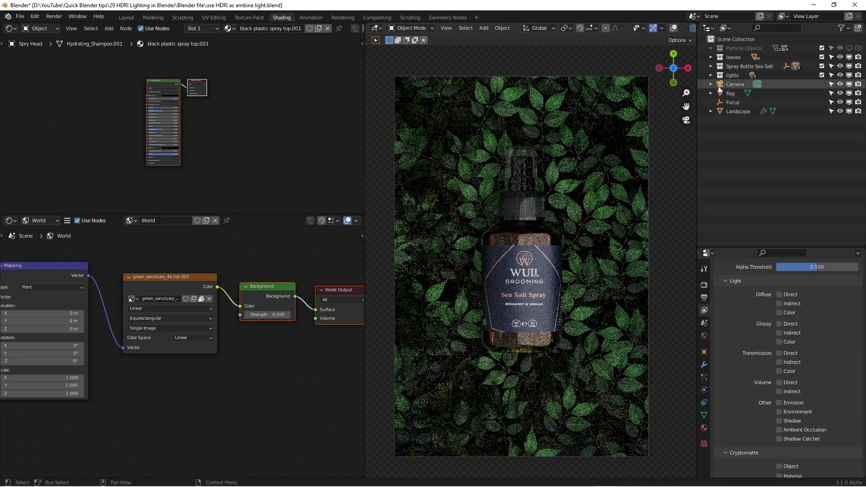
{"action": "left_click", "coordinate": [712, 75]}
{"action": "left_click", "coordinate": [744, 85]}
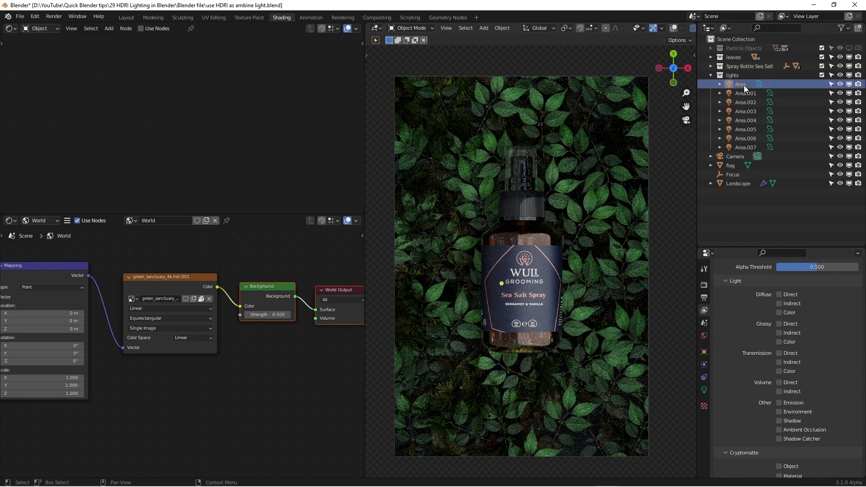
Step: Leave the camera view and turn on viewport overlays to show the light outlines around the spray bottle
{"action": "scroll", "coordinate": [441, 294], "scroll_direction": "down", "scroll_amount": 2}
{"action": "mouse_move", "coordinate": [499, 251]}
{"action": "middle_mouse_down"}
{"action": "mouse_move", "coordinate": [535, 142]}
{"action": "mouse_move", "coordinate": [572, 110]}
{"action": "middle_mouse_up"}
{"action": "scroll", "coordinate": [623, 30], "scroll_direction": "down", "scroll_amount": 3}
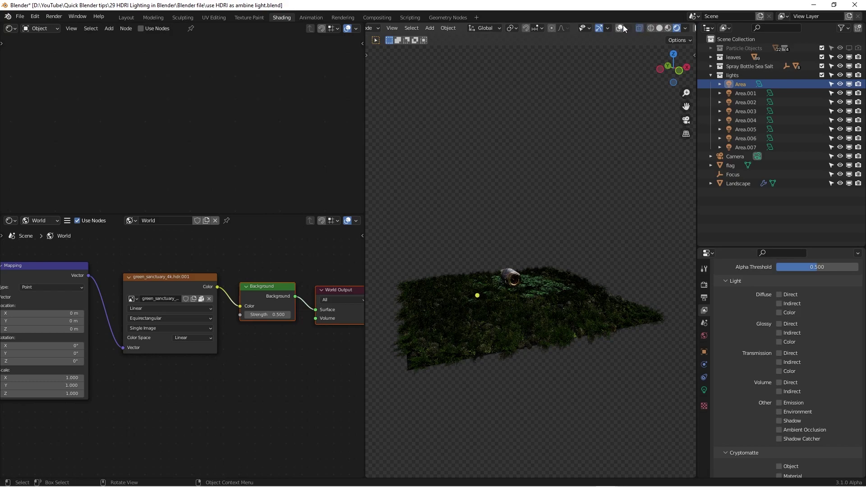
{"action": "left_click", "coordinate": [620, 28]}
{"action": "scroll", "coordinate": [507, 265], "scroll_direction": "up", "scroll_amount": 5}
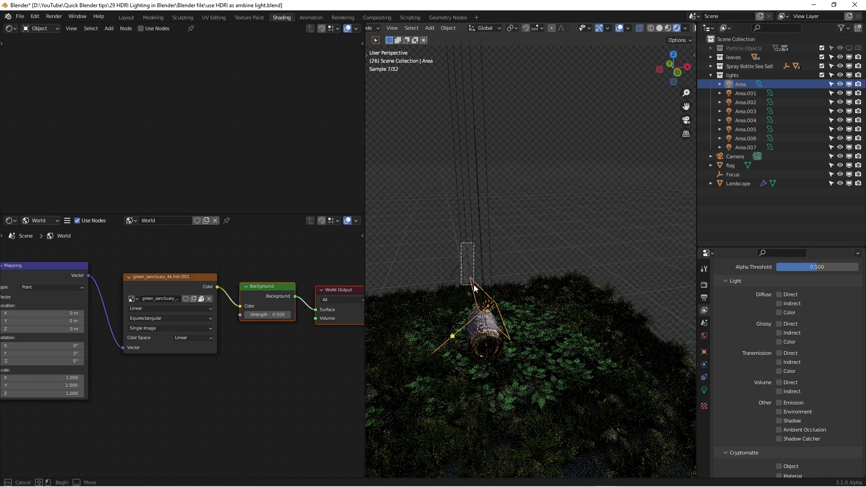
{"action": "left_click_drag", "start_coordinate": [464, 256], "coordinate": [515, 347]}
Step: Locate the area lights around the bottle by selecting Area.001, Area, and the range through Area.007, and clear the selection
{"action": "left_click", "coordinate": [750, 93]}
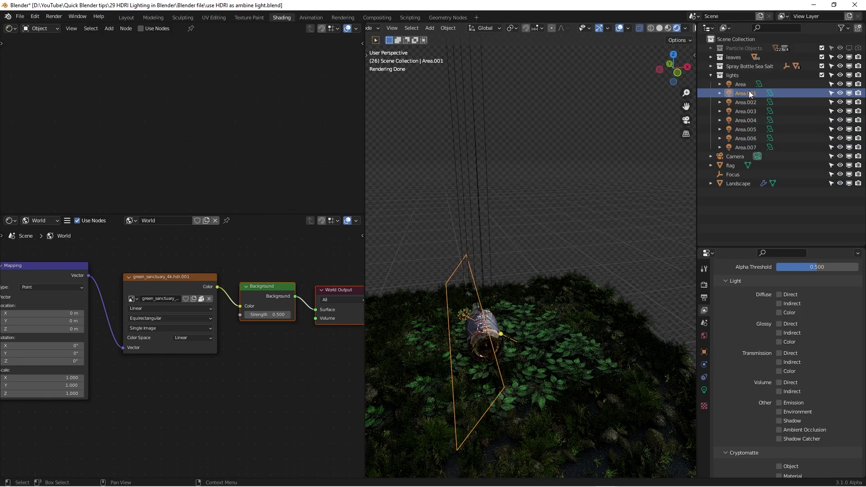
{"action": "left_click", "coordinate": [748, 85]}
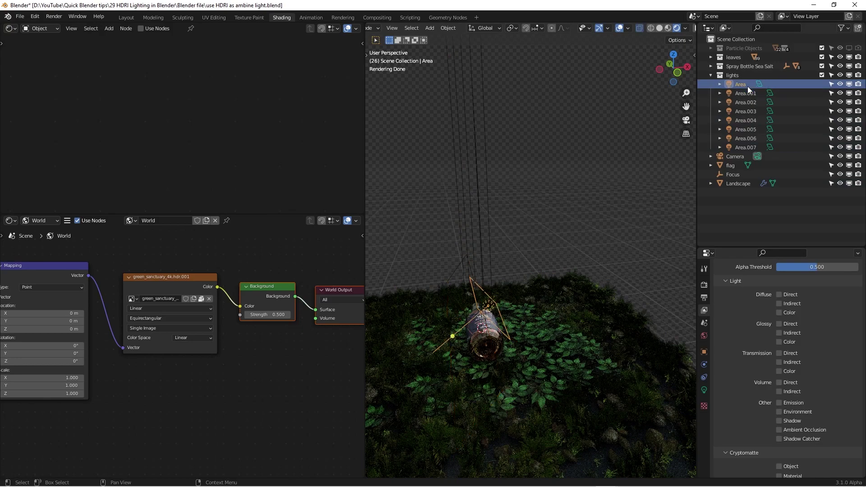
{"action": "left_click", "coordinate": [738, 147], "text": "shift"}
{"action": "middle_click_drag", "start_coordinate": [524, 289], "coordinate": [497, 284]}
{"action": "scroll", "coordinate": [448, 301], "scroll_direction": "down", "scroll_amount": 6}
{"action": "left_click", "coordinate": [561, 87]}
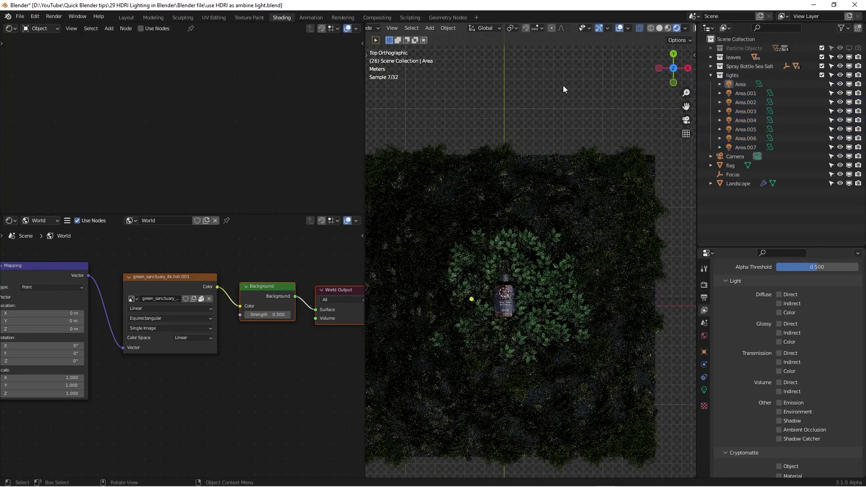
Step: Return to the camera view and centre the bottle's frame
{"action": "scroll", "coordinate": [502, 203], "scroll_direction": "up", "scroll_amount": 6}
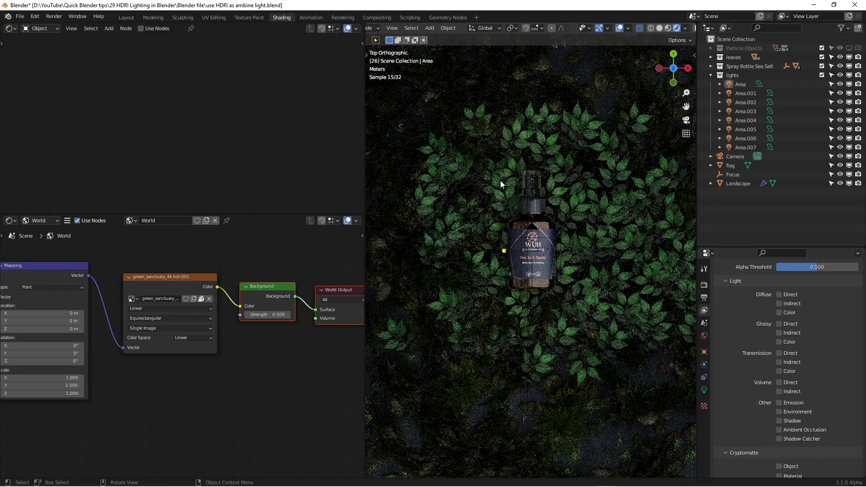
{"action": "key", "text": "KP_0"}
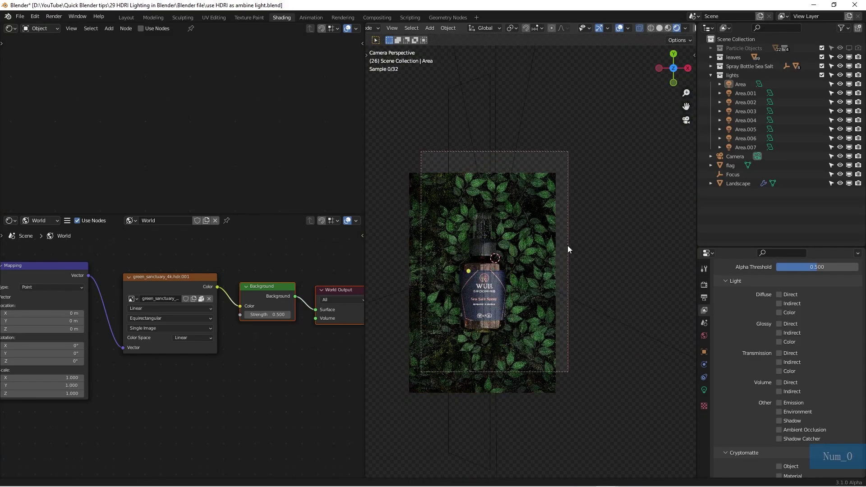
{"action": "middle_click_drag", "start_coordinate": [561, 253], "coordinate": [578, 239], "text": "shift"}
{"action": "scroll", "coordinate": [280, 324], "scroll_direction": "up", "scroll_amount": 1}
Step: Cut the link from the Background node to World Output to leave only the area lights on the bottle
{"action": "middle_click_drag", "start_coordinate": [260, 271], "coordinate": [210, 279]}
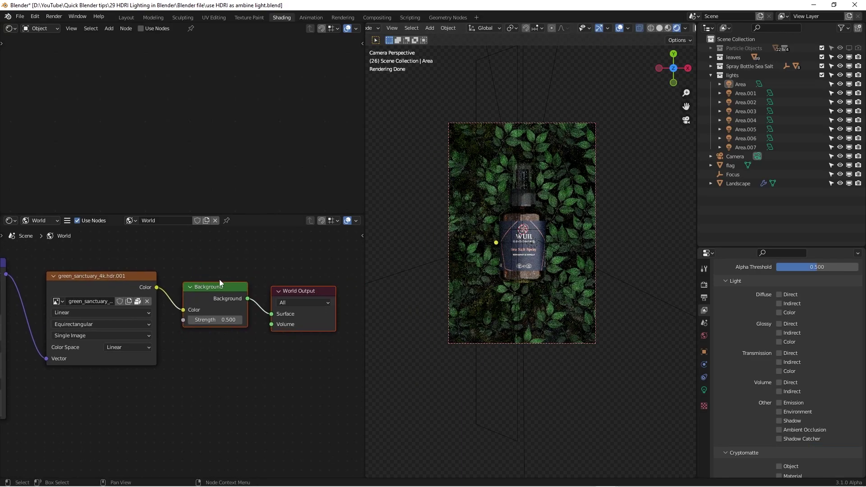
{"action": "scroll", "coordinate": [494, 226], "scroll_direction": "up", "scroll_amount": 2}
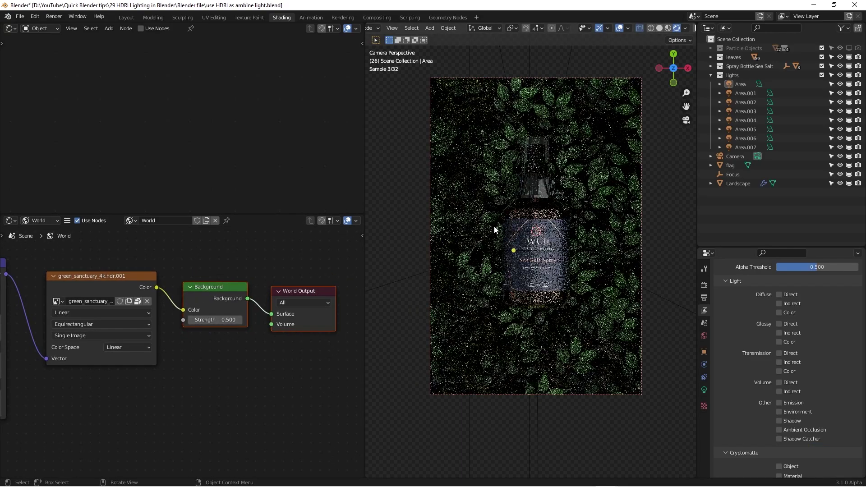
{"action": "scroll", "coordinate": [318, 286], "scroll_direction": "up", "scroll_amount": 1}
{"action": "scroll", "coordinate": [505, 246], "scroll_direction": "up", "scroll_amount": 1}
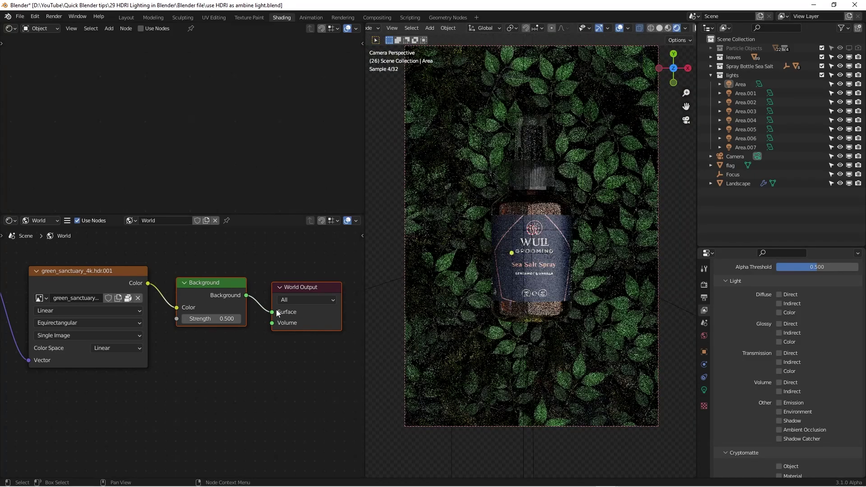
{"action": "left_click_drag", "start_coordinate": [272, 312], "coordinate": [258, 315]}
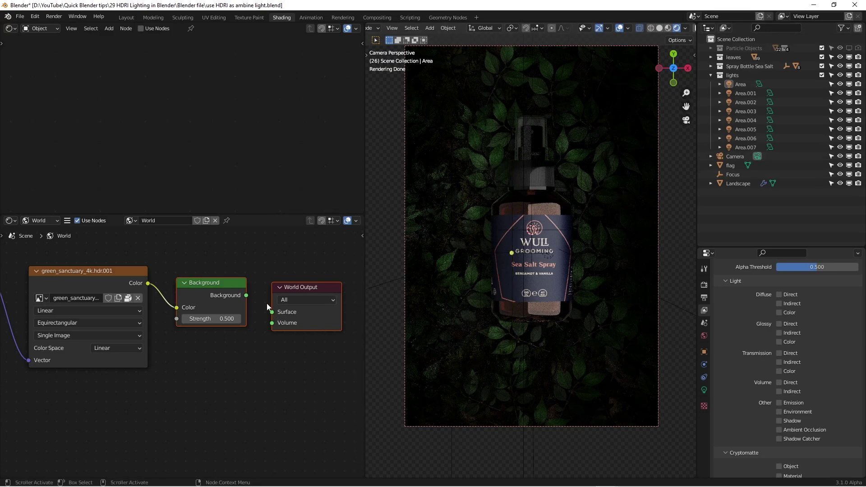
Step: Reconnect the Background node to the World Output's Surface input and inspect the Area light from outside the camera view
{"action": "left_click_drag", "start_coordinate": [246, 295], "coordinate": [272, 312]}
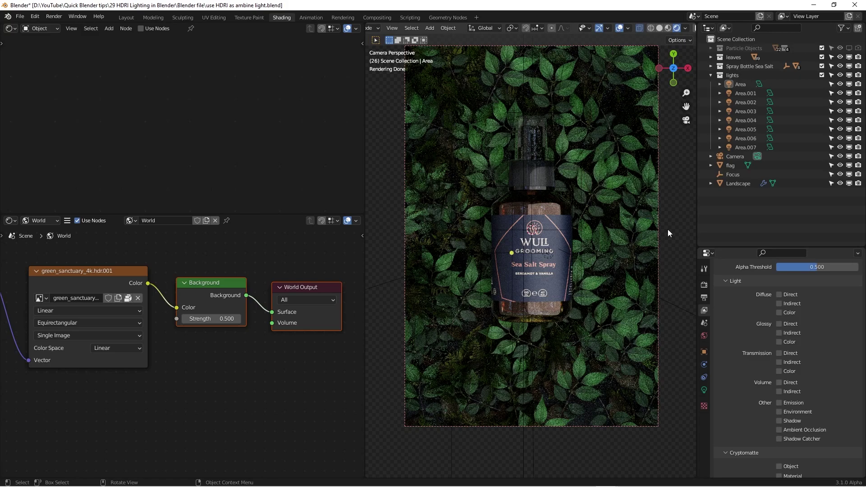
{"action": "left_click", "coordinate": [751, 86]}
{"action": "middle_click_drag", "start_coordinate": [576, 226], "coordinate": [540, 199]}
{"action": "left_click", "coordinate": [540, 199]}
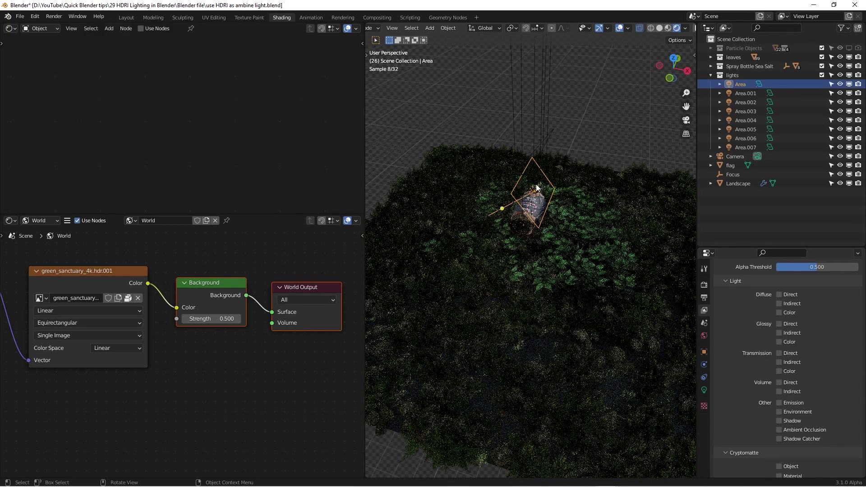
{"action": "left_click", "coordinate": [529, 200]}
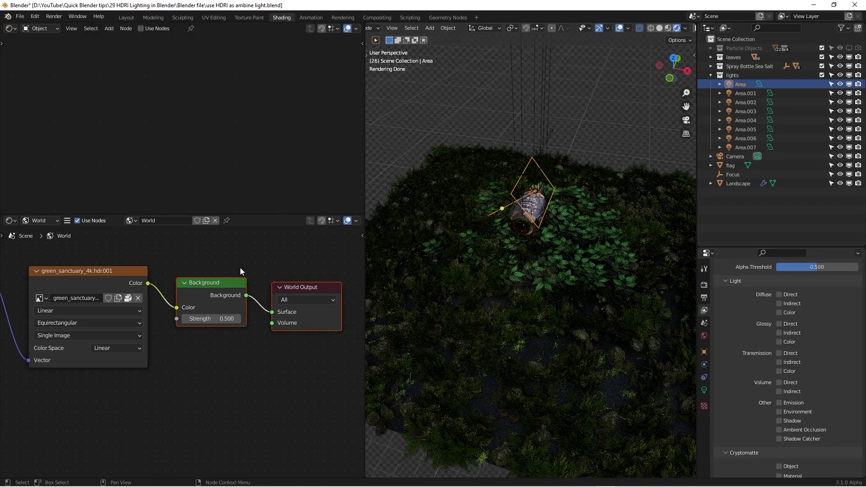
Step: Move the World Output node farther away from the Background node
{"action": "scroll", "coordinate": [205, 274], "scroll_direction": "down", "scroll_amount": 3}
{"action": "middle_click_drag", "start_coordinate": [236, 278], "coordinate": [184, 292]}
{"action": "left_click_drag", "start_coordinate": [226, 296], "coordinate": [301, 294]}
Step: Inspect the Area light over the bottle from above, clear the selection and return to the camera view
{"action": "key", "text": "KP_7"}
{"action": "key", "text": "KP_Decimal"}
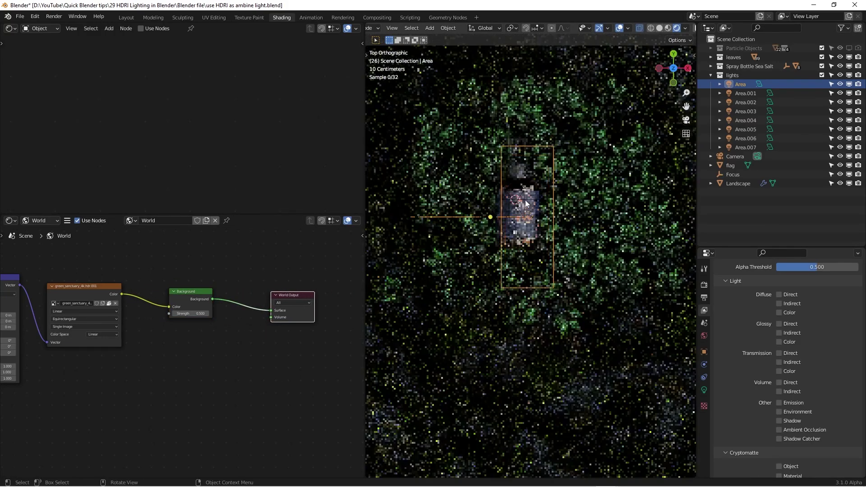
{"action": "left_click", "coordinate": [748, 218]}
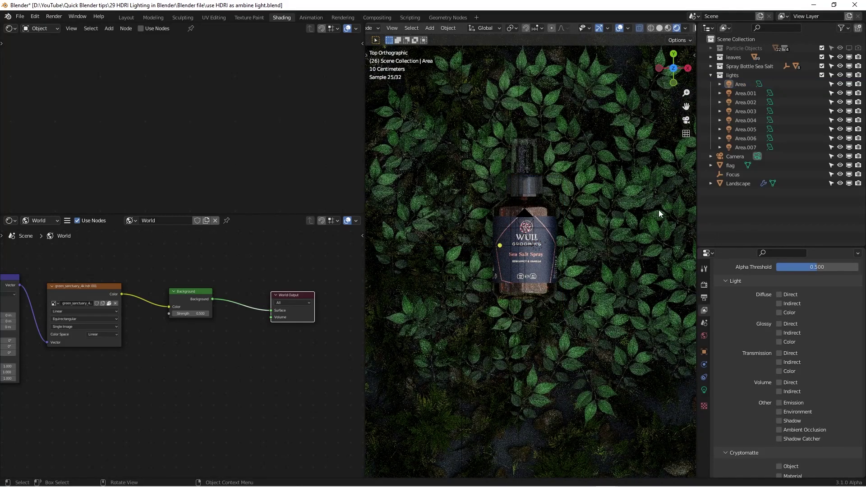
{"action": "key", "text": "KP_0"}
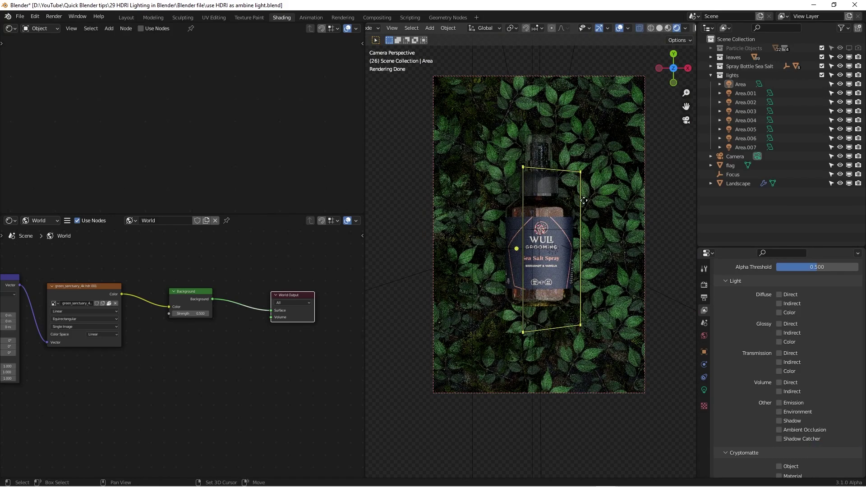
{"action": "scroll", "coordinate": [571, 219], "scroll_direction": "up", "scroll_amount": 2}
{"action": "scroll", "coordinate": [564, 235], "scroll_direction": "down", "scroll_amount": 1}
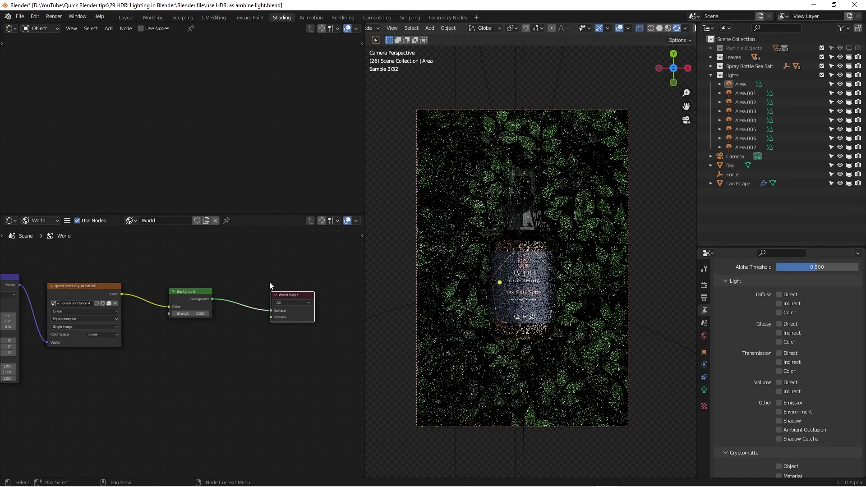
Step: Rearrange the Background and World Output nodes to leave a gap after the HDRI image node, and widen the node editor
{"action": "left_click_drag", "start_coordinate": [204, 291], "coordinate": [175, 288]}
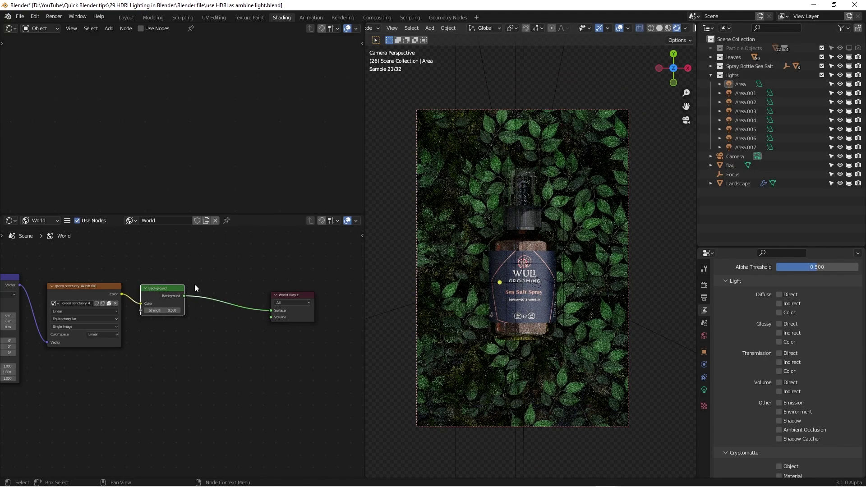
{"action": "left_click_drag", "start_coordinate": [283, 297], "coordinate": [299, 296]}
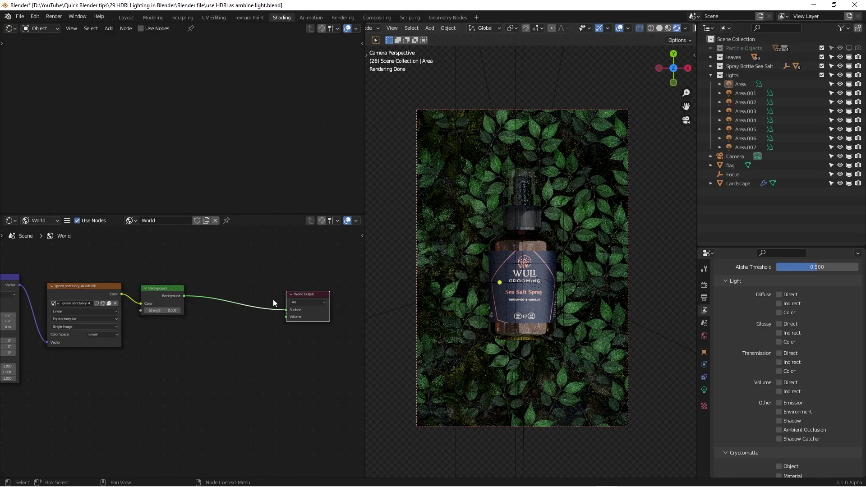
{"action": "scroll", "coordinate": [288, 297], "scroll_direction": "up", "scroll_amount": 1}
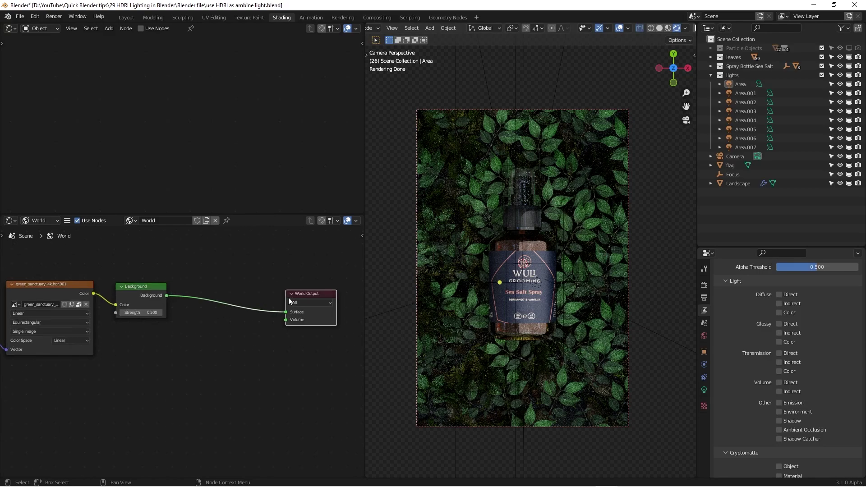
{"action": "mouse_move", "coordinate": [319, 293]}
{"action": "left_mouse_down"}
{"action": "mouse_move", "coordinate": [301, 298]}
{"action": "mouse_move", "coordinate": [328, 292]}
{"action": "left_mouse_up"}
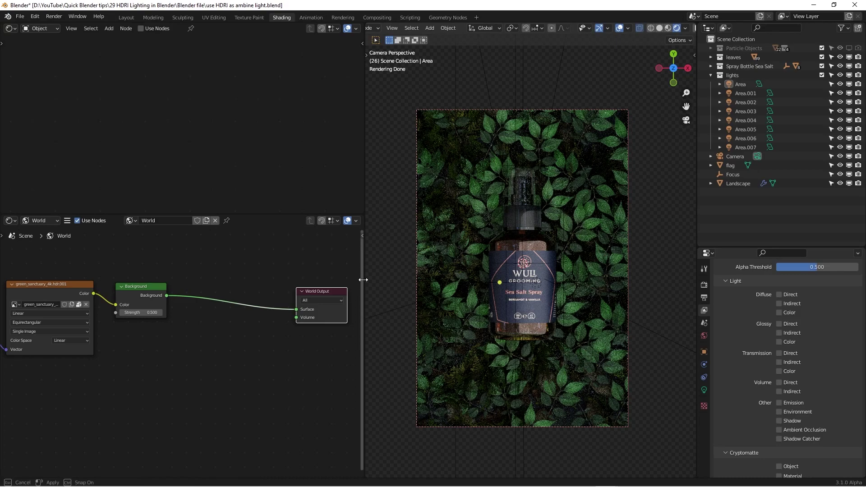
{"action": "left_click_drag", "start_coordinate": [363, 282], "coordinate": [382, 274]}
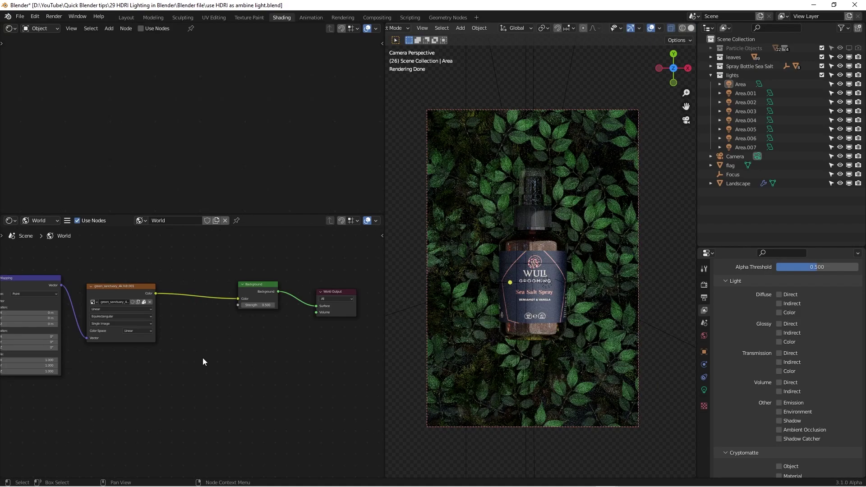
Step: Insert a Hue/Saturation node on the link between the HDRI image node and the Background node
{"action": "key", "text": "shift+a"}
{"action": "left_click", "coordinate": [201, 363]}
{"action": "type", "text": "hue"}
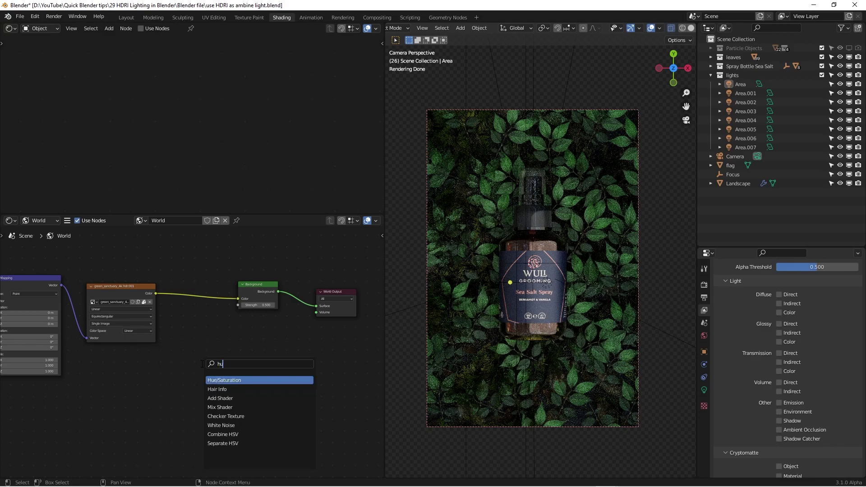
{"action": "left_click", "coordinate": [250, 380]}
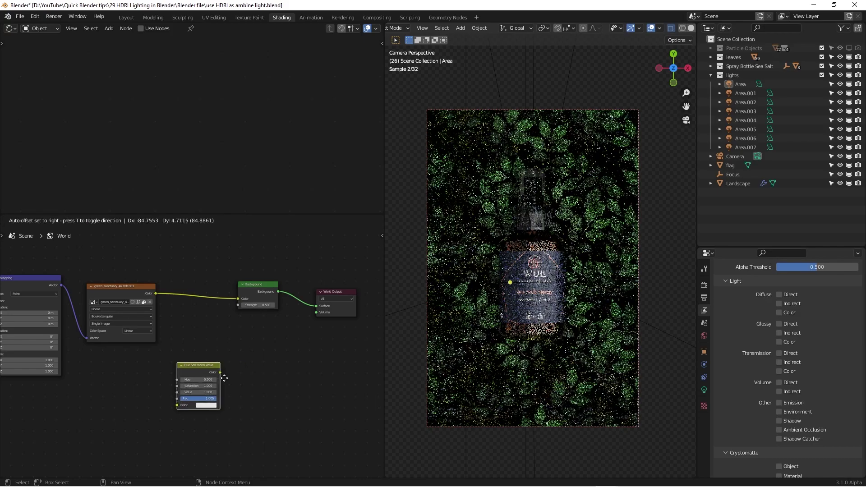
{"action": "left_click", "coordinate": [197, 293]}
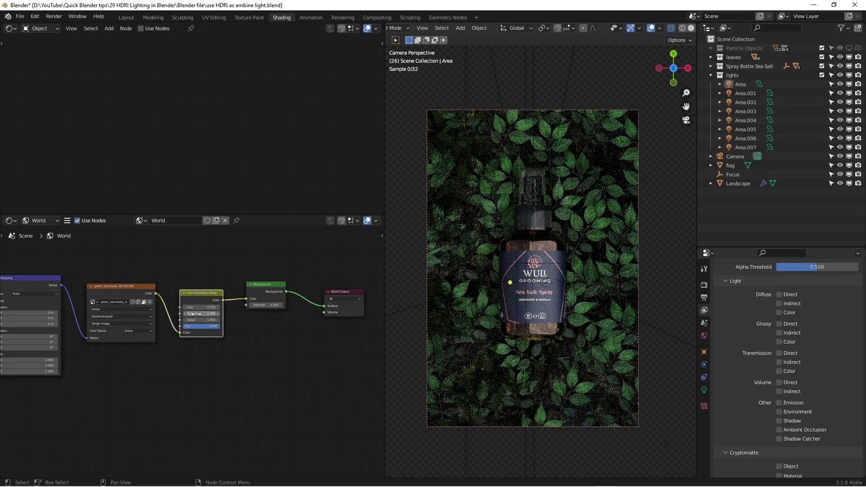
Step: Set the Hue Saturation Value node's Saturation to 0 and inspect the bottle under the desaturated HDRI
{"action": "scroll", "coordinate": [238, 331], "scroll_direction": "up", "scroll_amount": 3}
{"action": "left_click_drag", "start_coordinate": [194, 312], "coordinate": [182, 311]}
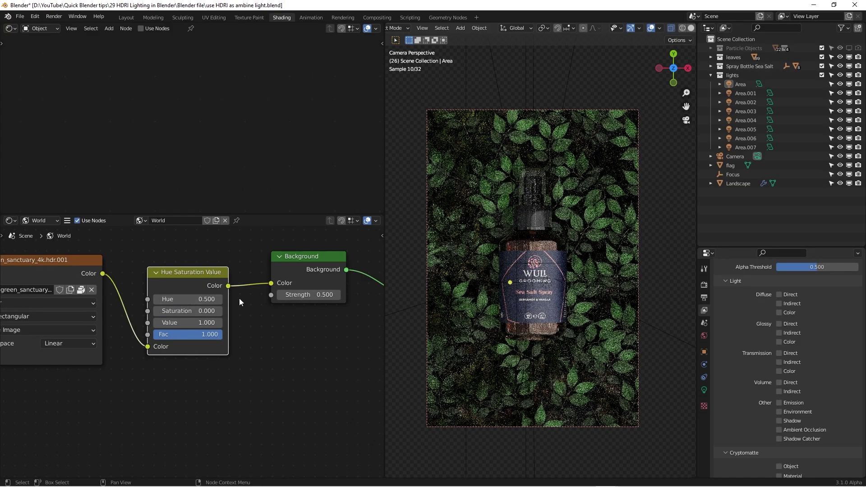
{"action": "scroll", "coordinate": [90, 266], "scroll_direction": "down", "scroll_amount": 1}
{"action": "scroll", "coordinate": [91, 266], "scroll_direction": "down", "scroll_amount": 1}
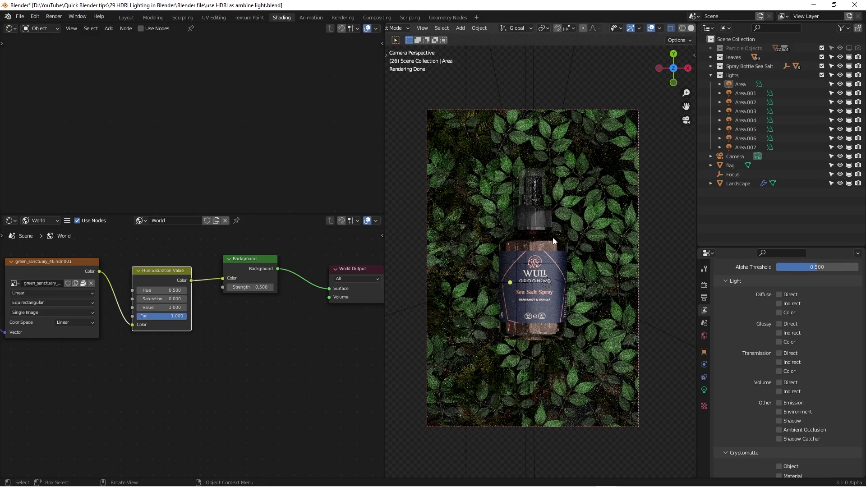
{"action": "scroll", "coordinate": [551, 240], "scroll_direction": "up", "scroll_amount": 1}
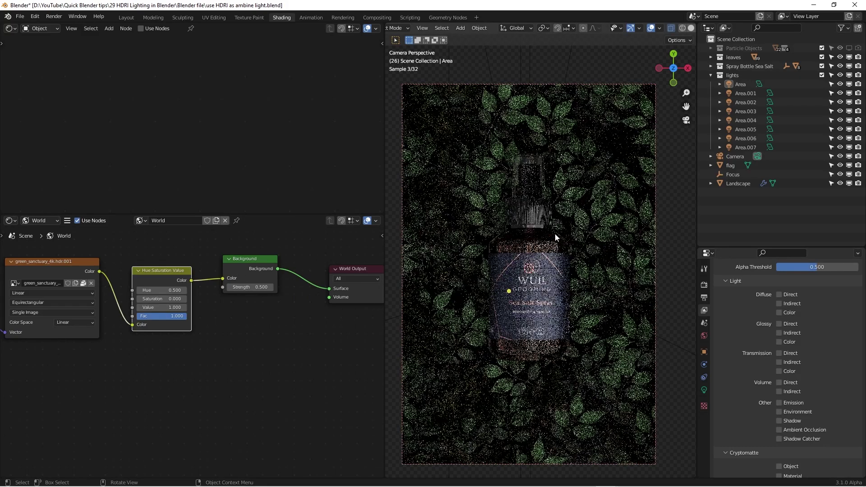
{"action": "scroll", "coordinate": [496, 232], "scroll_direction": "down", "scroll_amount": 1}
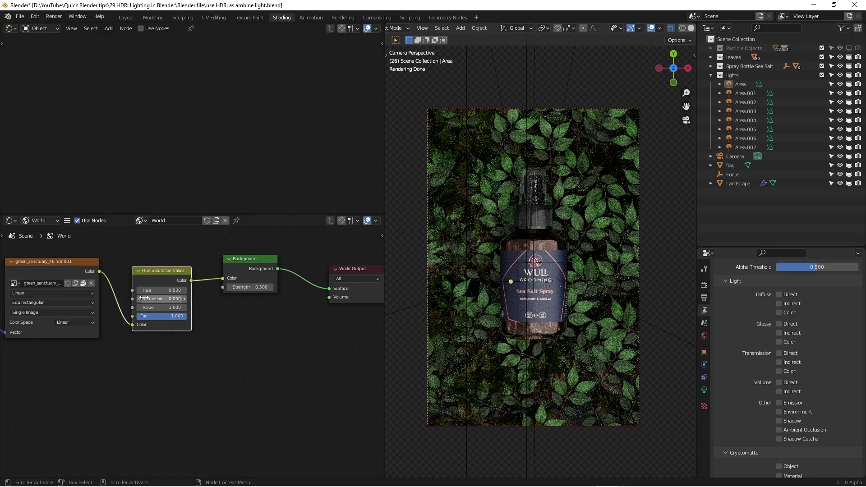
Step: Try an HDRI Saturation of 2 and reset it to 1
{"action": "left_click_drag", "start_coordinate": [140, 299], "coordinate": [181, 298]}
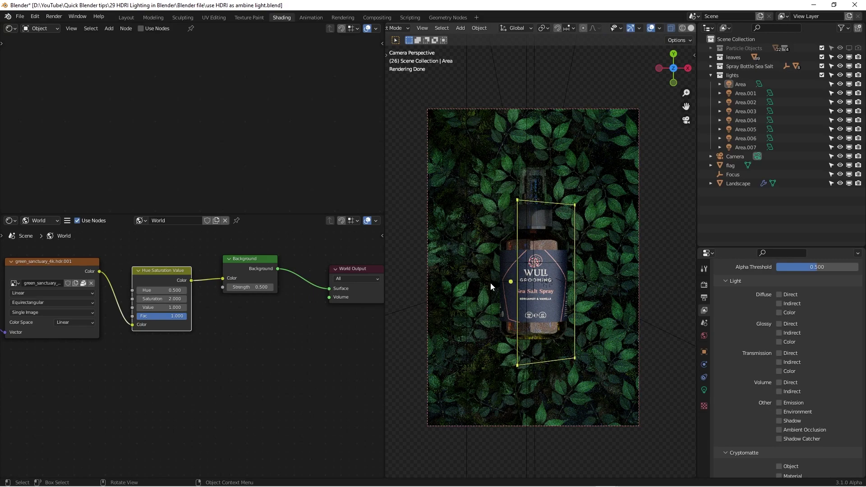
{"action": "left_click", "coordinate": [165, 299]}
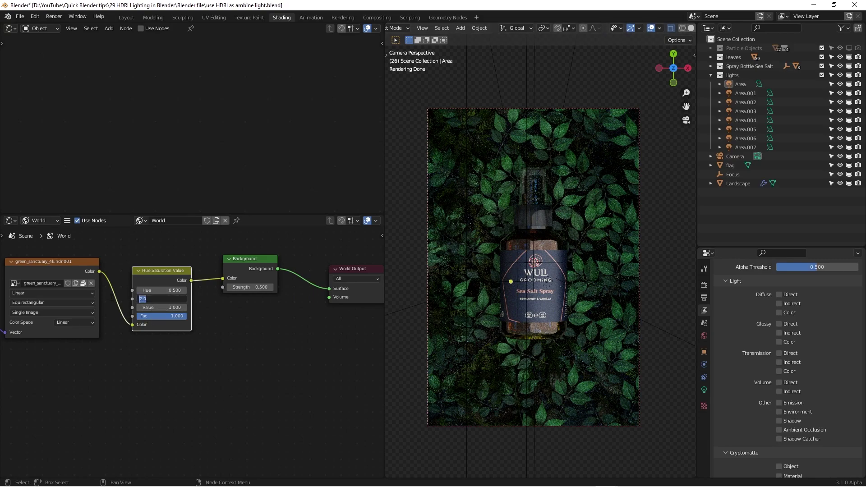
{"action": "type", "text": "1"}
{"action": "key", "text": "Return"}
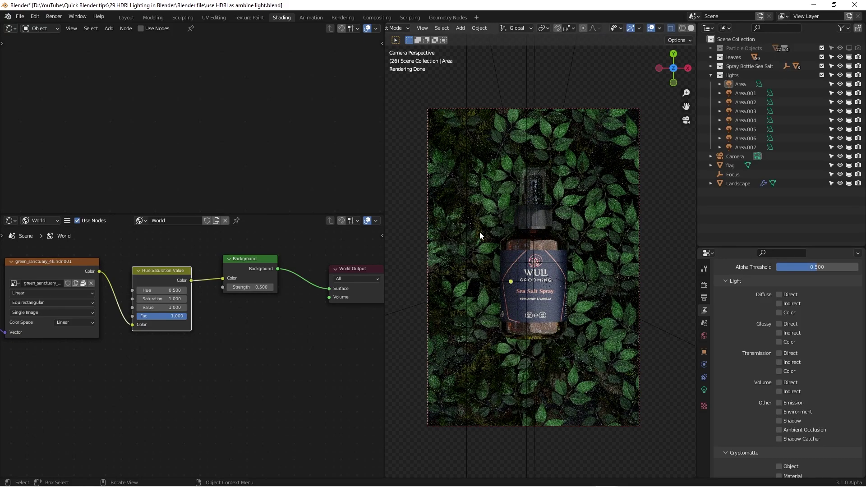
Step: Hide the viewport overlays and collapse the lights collection in the scene hierarchy
{"action": "scroll", "coordinate": [475, 224], "scroll_direction": "up", "scroll_amount": 1}
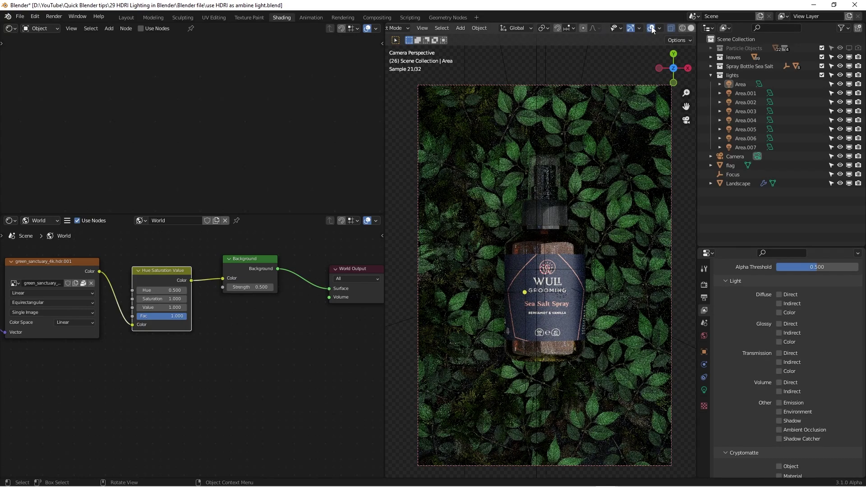
{"action": "scroll", "coordinate": [645, 27], "scroll_direction": "down", "scroll_amount": 2}
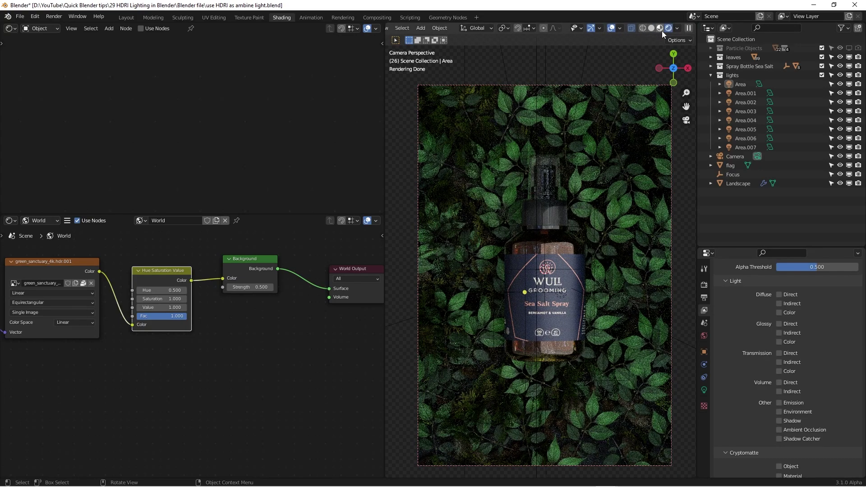
{"action": "left_click", "coordinate": [612, 28]}
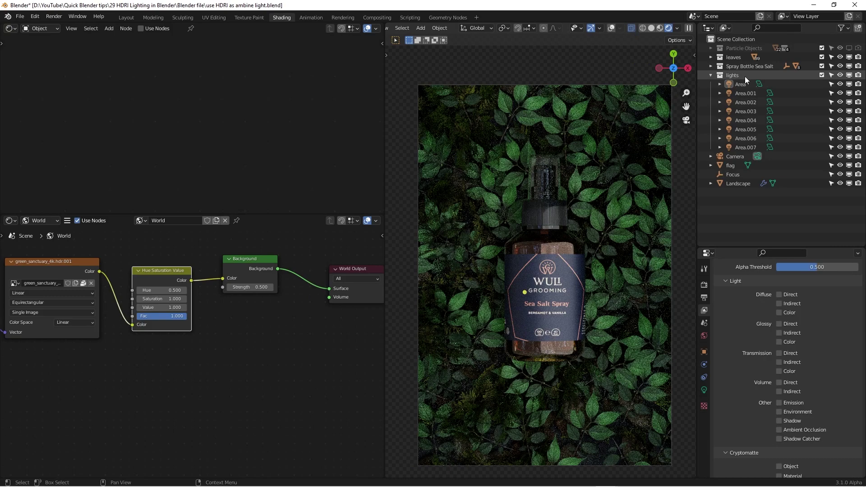
{"action": "left_click", "coordinate": [711, 74]}
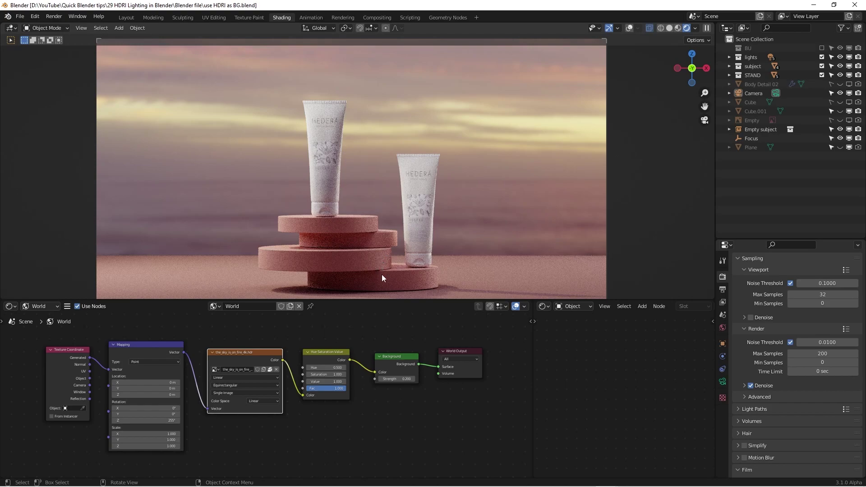
Step: Examine the HEDERA tubes and stand against the HDRI sky, up close and from outside the camera view, and return to the camera
{"action": "left_click", "coordinate": [369, 267]}
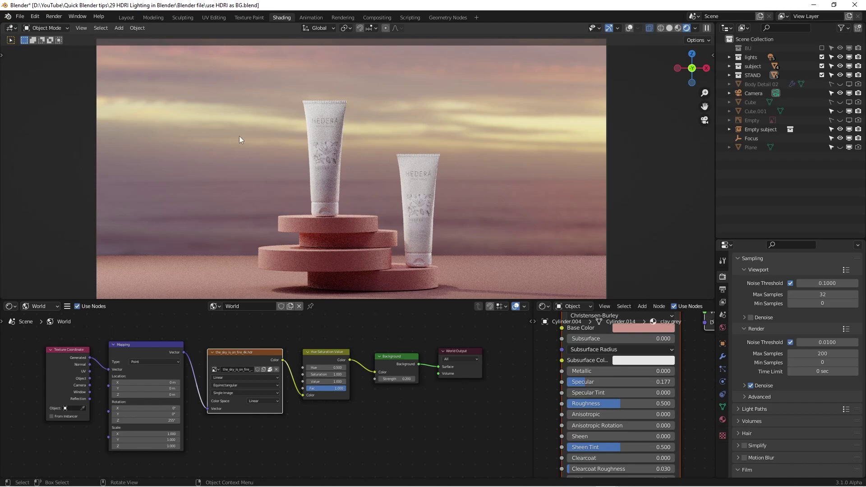
{"action": "scroll", "coordinate": [319, 158], "scroll_direction": "up", "scroll_amount": 4}
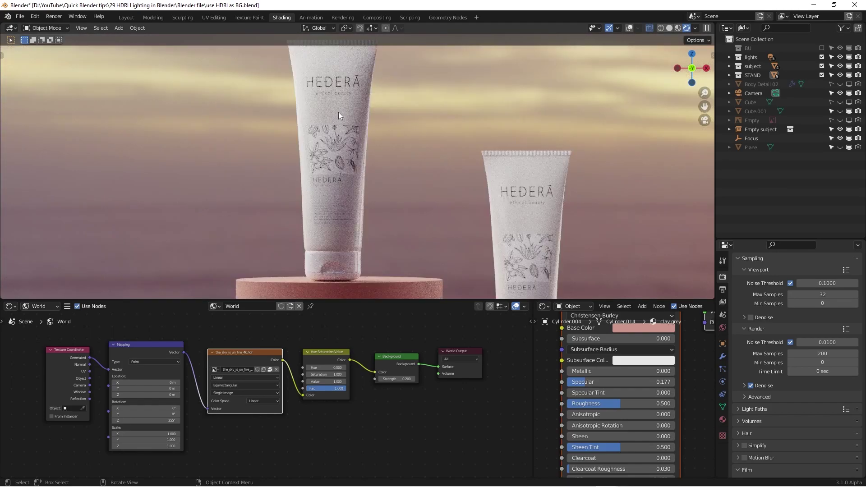
{"action": "scroll", "coordinate": [339, 112], "scroll_direction": "up", "scroll_amount": 3}
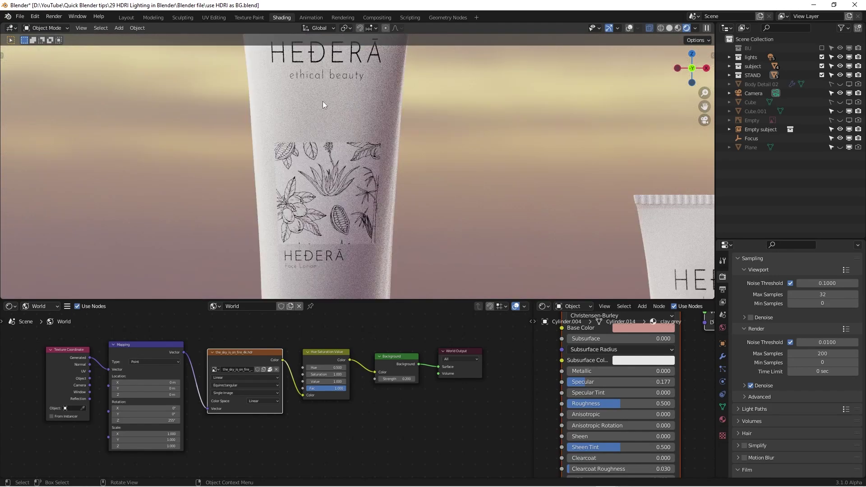
{"action": "scroll", "coordinate": [323, 101], "scroll_direction": "down", "scroll_amount": 8}
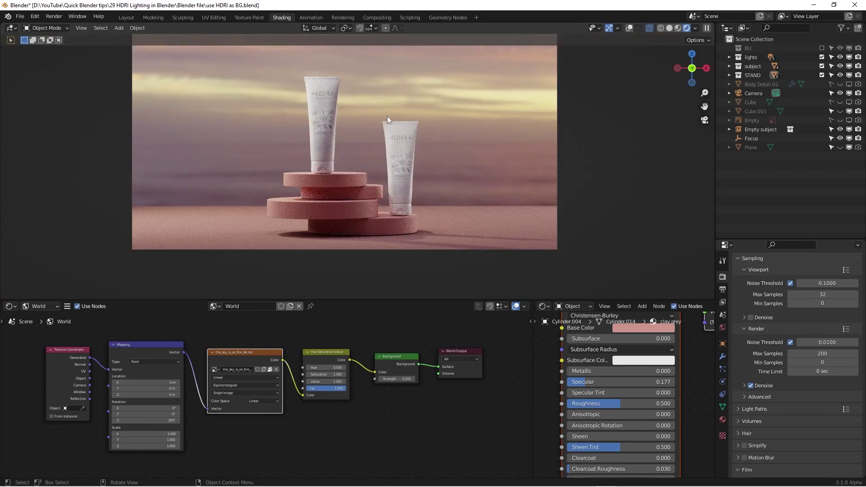
{"action": "scroll", "coordinate": [393, 131], "scroll_direction": "up", "scroll_amount": 4, "text": "shift"}
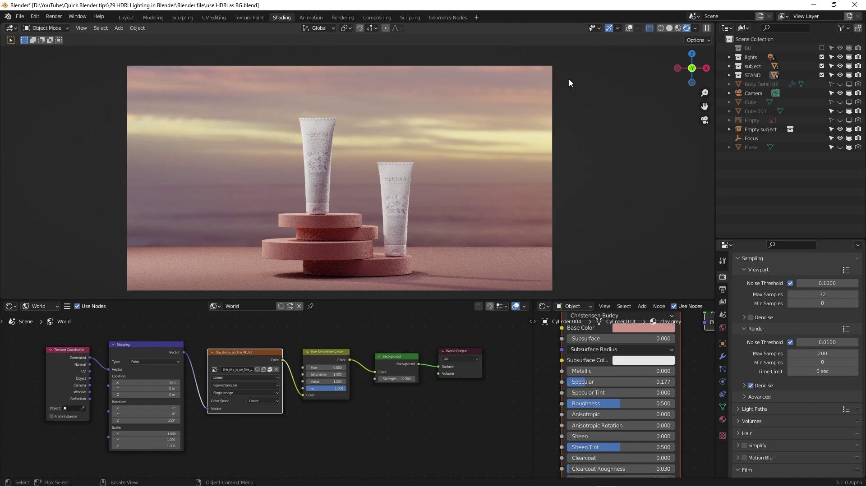
{"action": "key", "text": "KP_0"}
{"action": "middle_click_drag", "start_coordinate": [351, 159], "coordinate": [391, 139]}
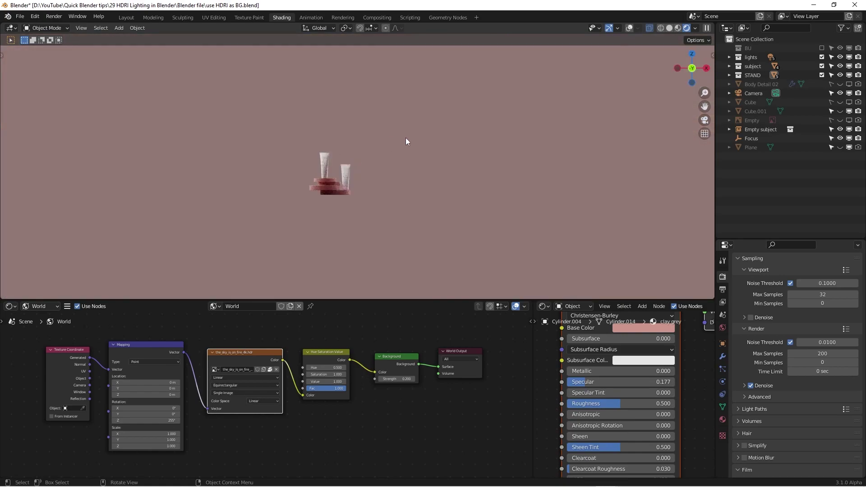
{"action": "key", "text": "KP_0"}
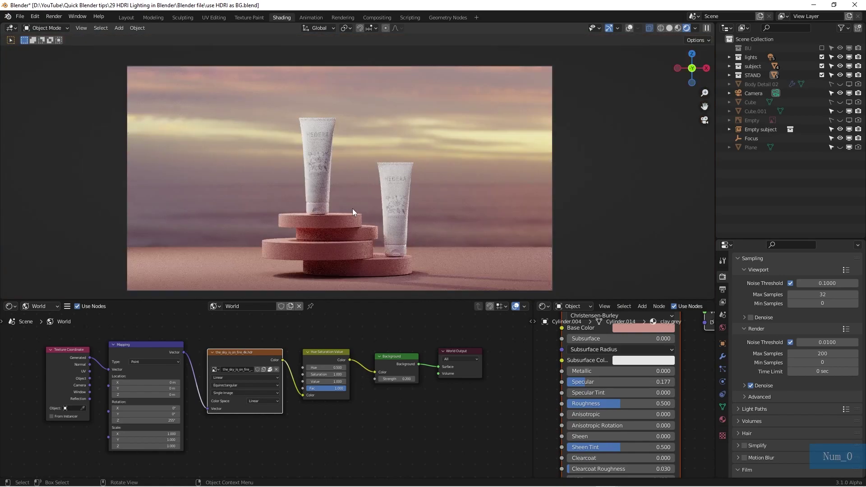
Step: Mute the Hue Saturation Value node in the world nodes of the tube scene
{"action": "scroll", "coordinate": [279, 369], "scroll_direction": "up", "scroll_amount": 2}
{"action": "scroll", "coordinate": [370, 368], "scroll_direction": "down", "scroll_amount": 2}
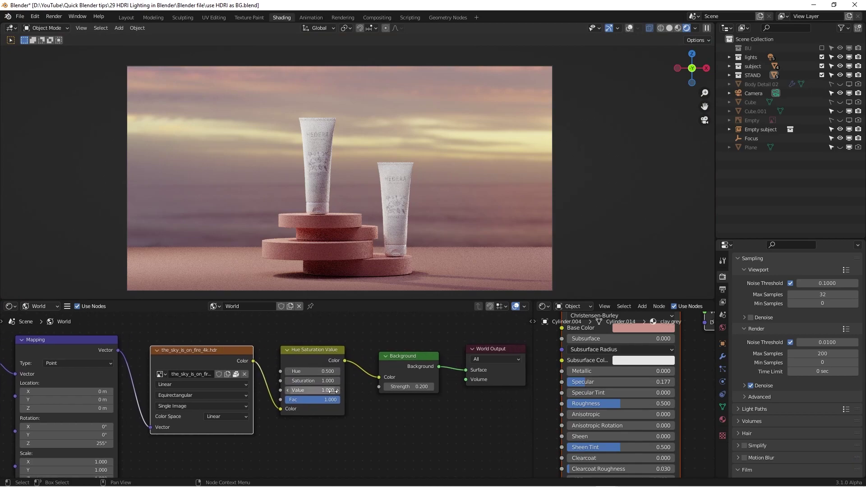
{"action": "mouse_move", "coordinate": [343, 352]}
{"action": "left_mouse_down"}
{"action": "mouse_move", "coordinate": [348, 419]}
{"action": "mouse_move", "coordinate": [347, 356]}
{"action": "left_mouse_up"}
{"action": "scroll", "coordinate": [342, 360], "scroll_direction": "up", "scroll_amount": 1}
{"action": "key", "text": "m"}
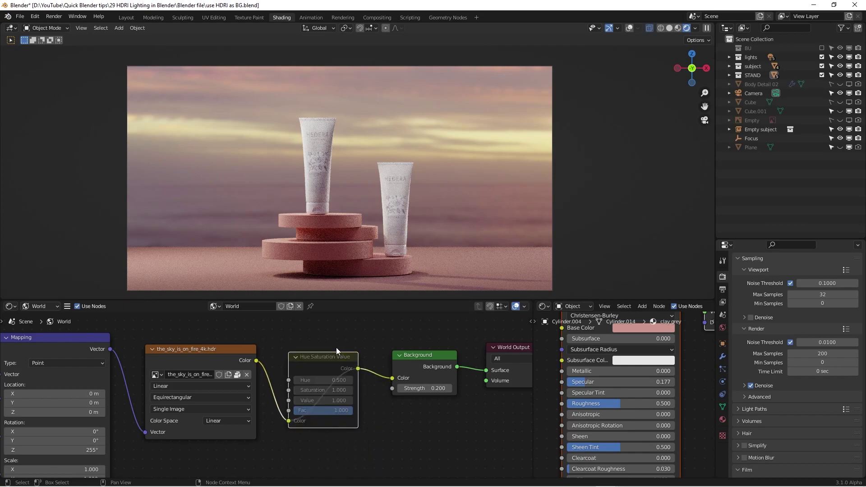
Step: Select all five area lights in the lights collection and show the viewport overlays outside the camera view
{"action": "scroll", "coordinate": [337, 347], "scroll_direction": "down", "scroll_amount": 2}
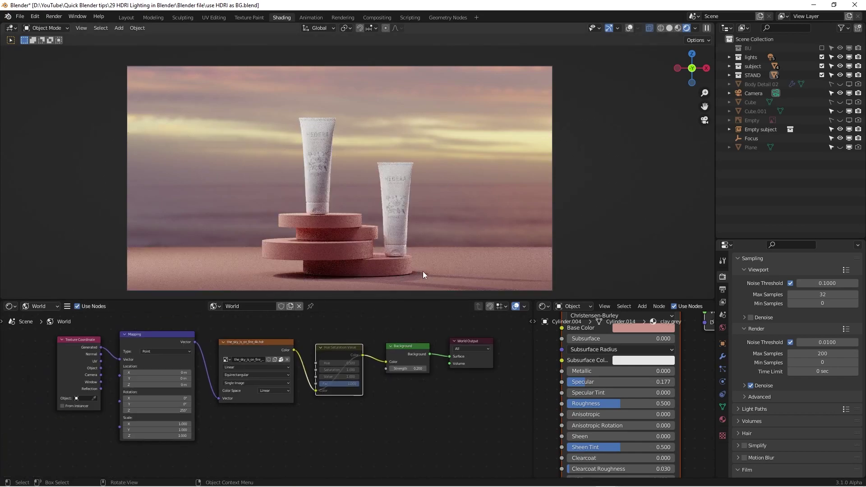
{"action": "key", "text": "KP_0"}
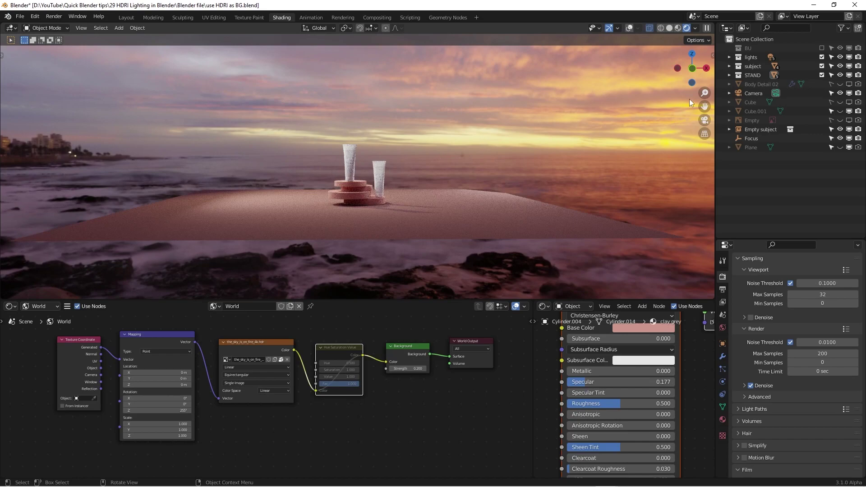
{"action": "left_click", "coordinate": [729, 57]}
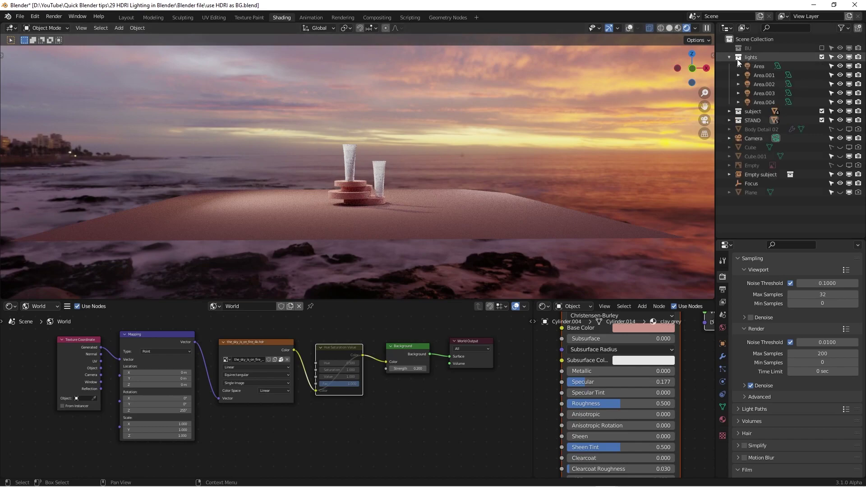
{"action": "left_click", "coordinate": [759, 66]}
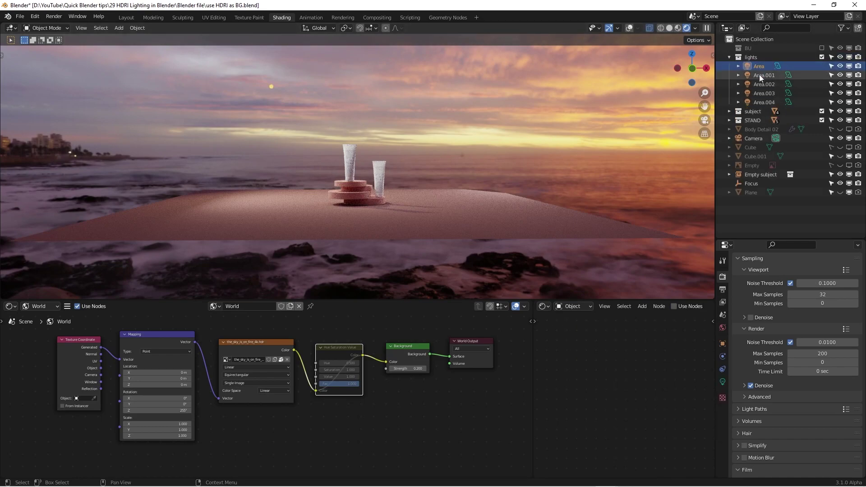
{"action": "left_click", "coordinate": [757, 101], "text": "shift"}
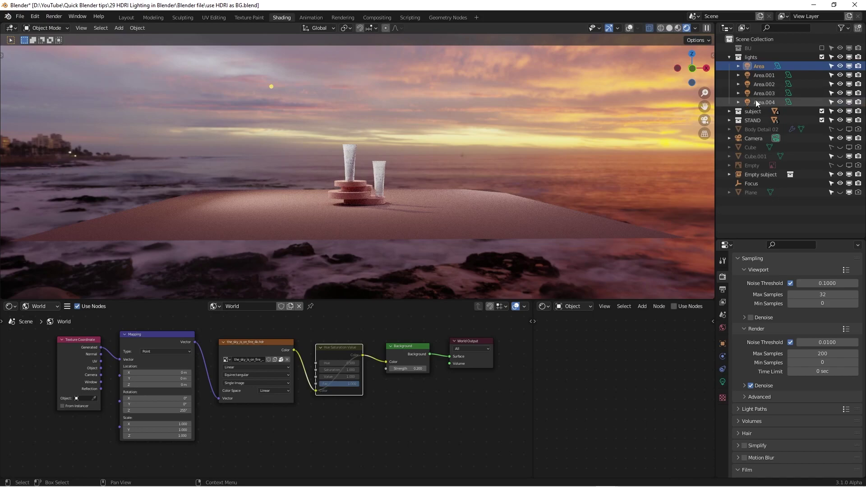
{"action": "left_click", "coordinate": [630, 28]}
{"action": "middle_click_drag", "start_coordinate": [351, 154], "coordinate": [670, 65]}
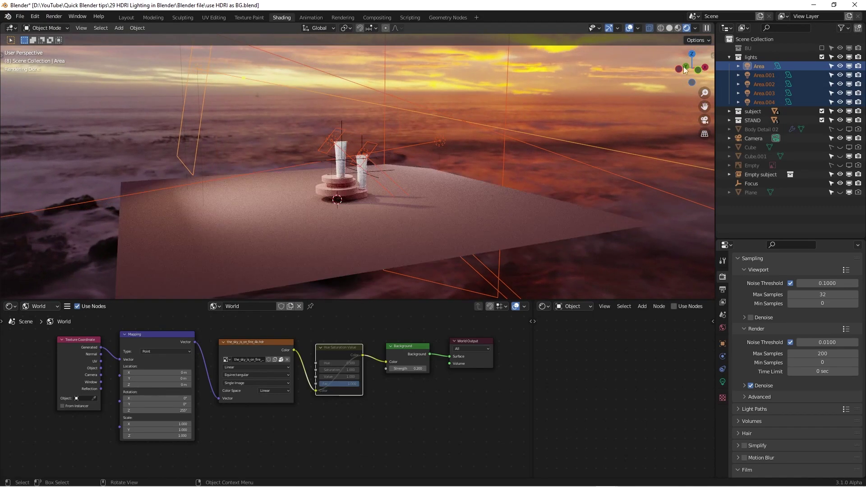
Step: Exclude the lights collection to compare the scene under HDRI light alone, and enable it again
{"action": "left_click", "coordinate": [821, 57]}
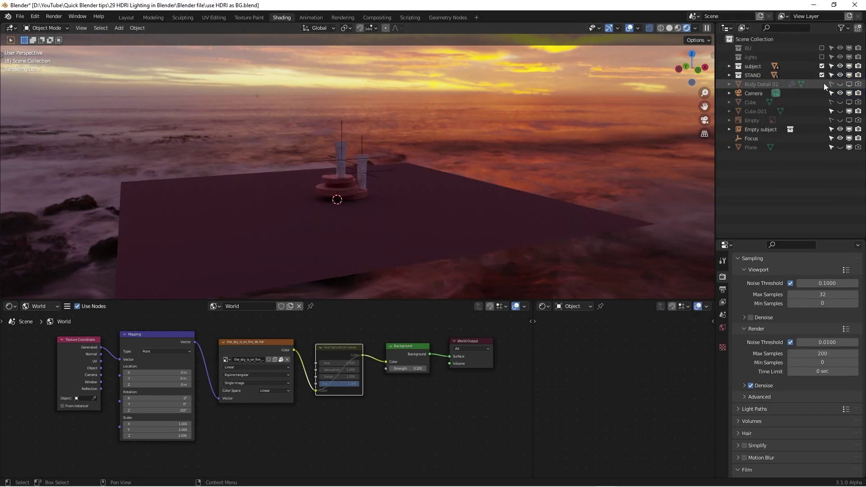
{"action": "left_click", "coordinate": [821, 57]}
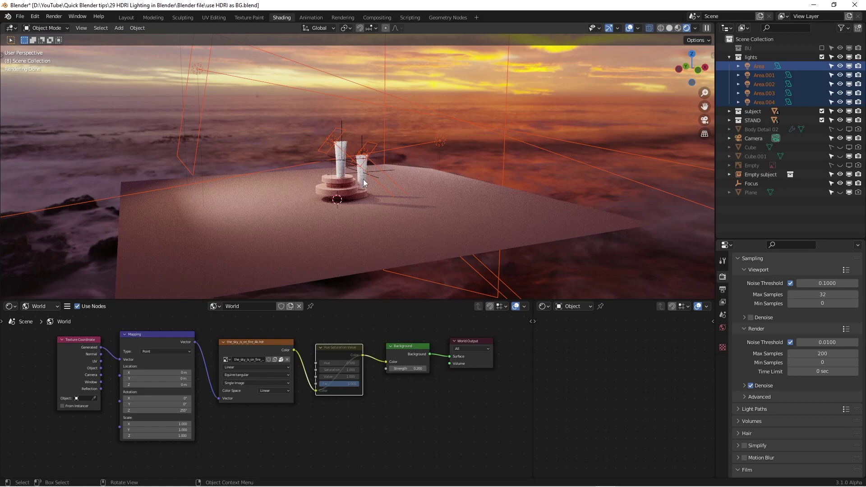
Step: View the area lights against the HDRI surroundings from farther out and hide the viewport overlays
{"action": "scroll", "coordinate": [288, 346], "scroll_direction": "up", "scroll_amount": 1}
{"action": "scroll", "coordinate": [317, 365], "scroll_direction": "up", "scroll_amount": 1}
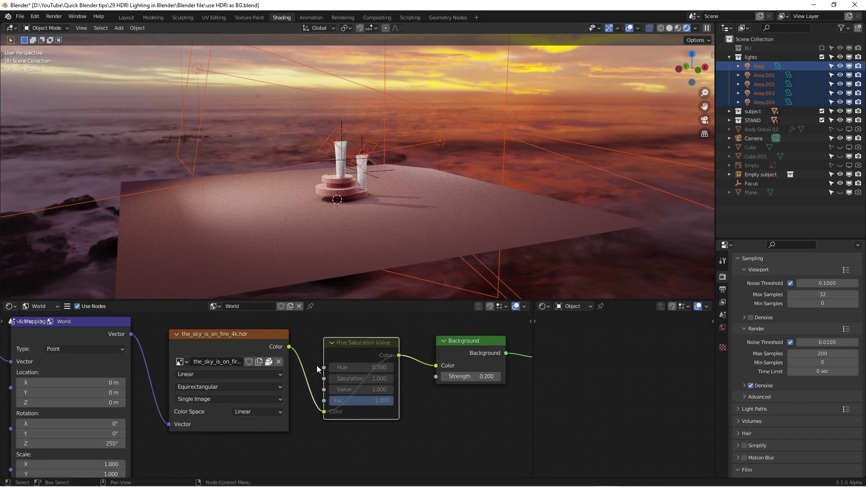
{"action": "scroll", "coordinate": [317, 365], "scroll_direction": "down", "scroll_amount": 3}
{"action": "scroll", "coordinate": [307, 359], "scroll_direction": "up", "scroll_amount": 2}
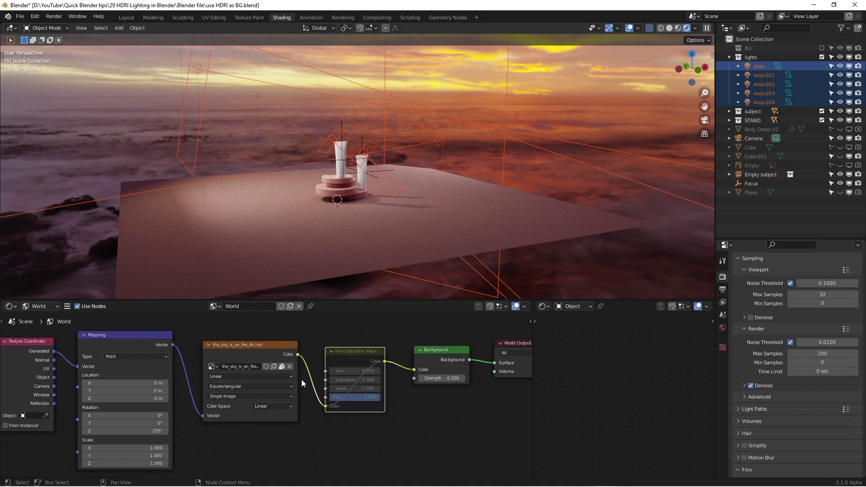
{"action": "scroll", "coordinate": [303, 388], "scroll_direction": "up", "scroll_amount": 2}
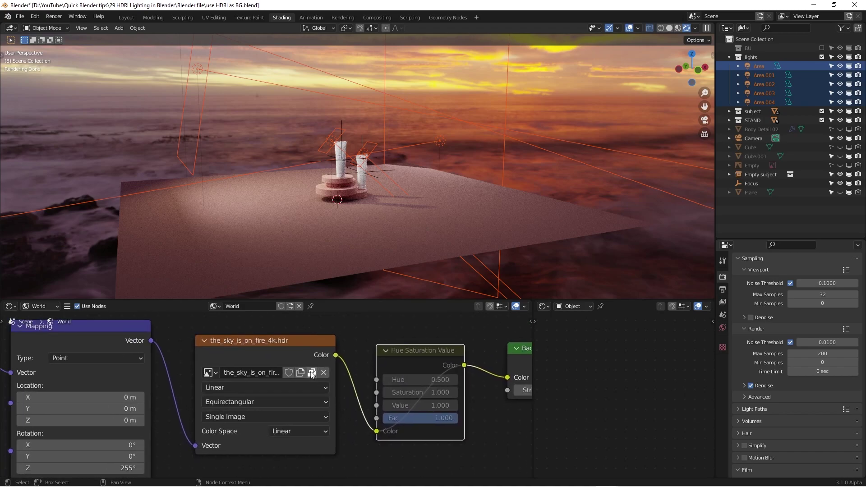
{"action": "middle_click_drag", "start_coordinate": [387, 87], "coordinate": [416, 101]}
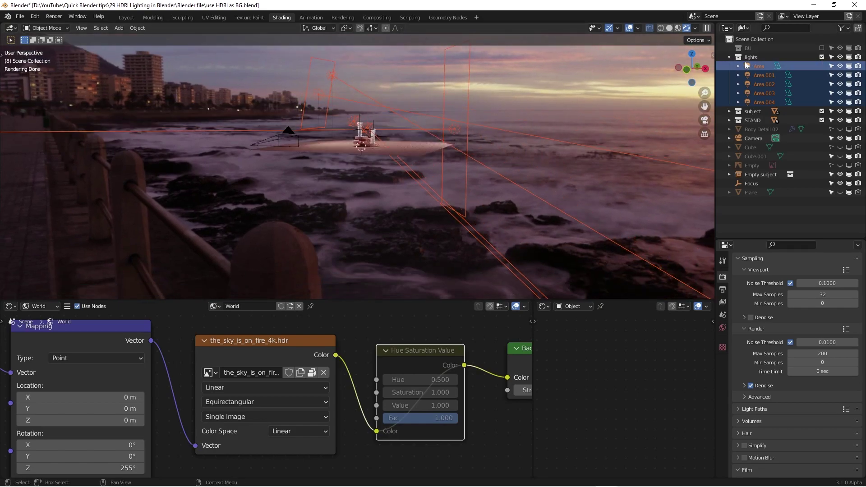
{"action": "left_click", "coordinate": [629, 28]}
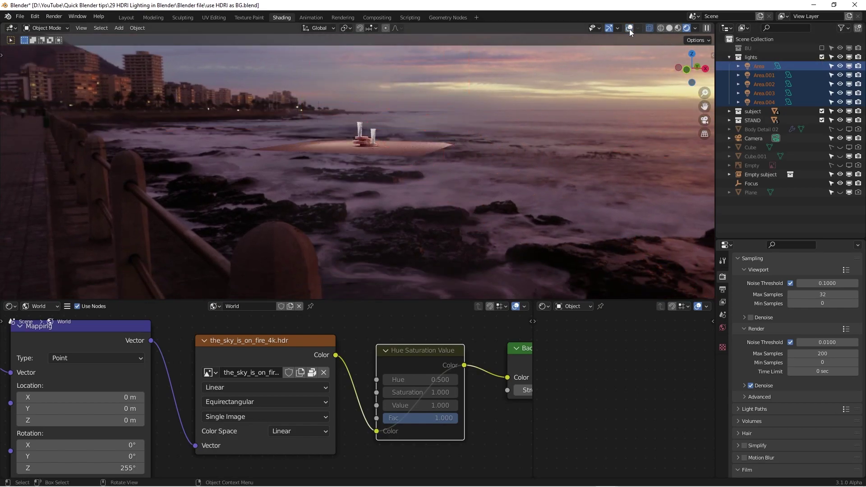
Step: Try a Z rotation of 66.6° for the HDRI in the Mapping node and check the background through the camera
{"action": "middle_click_drag", "start_coordinate": [192, 410], "coordinate": [270, 392]}
{"action": "scroll", "coordinate": [286, 396], "scroll_direction": "down", "scroll_amount": 1}
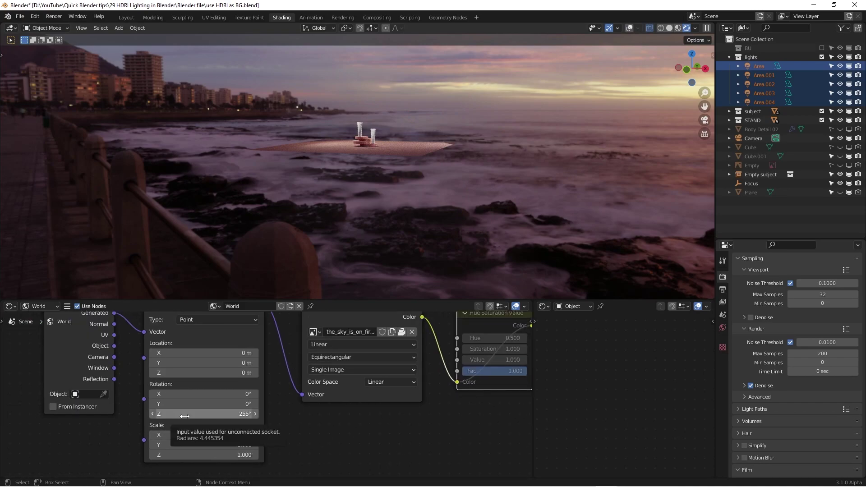
{"action": "scroll", "coordinate": [401, 106], "scroll_direction": "down", "scroll_amount": 3}
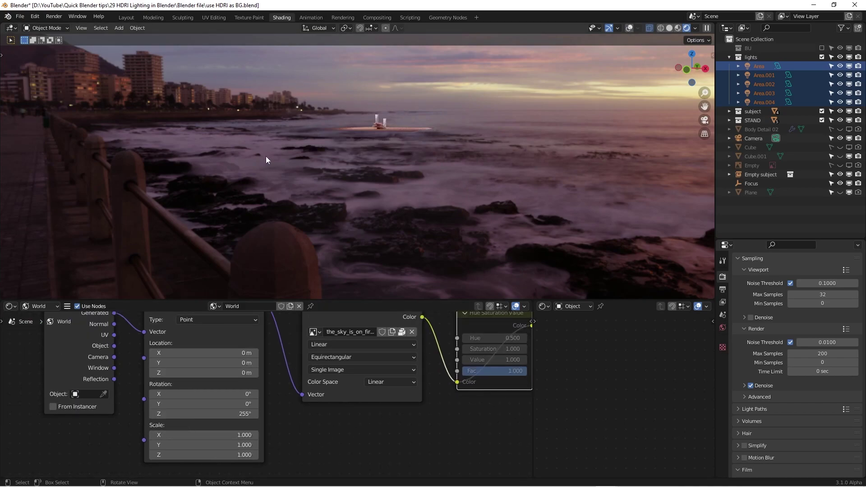
{"action": "middle_click_drag", "start_coordinate": [397, 160], "coordinate": [420, 112]}
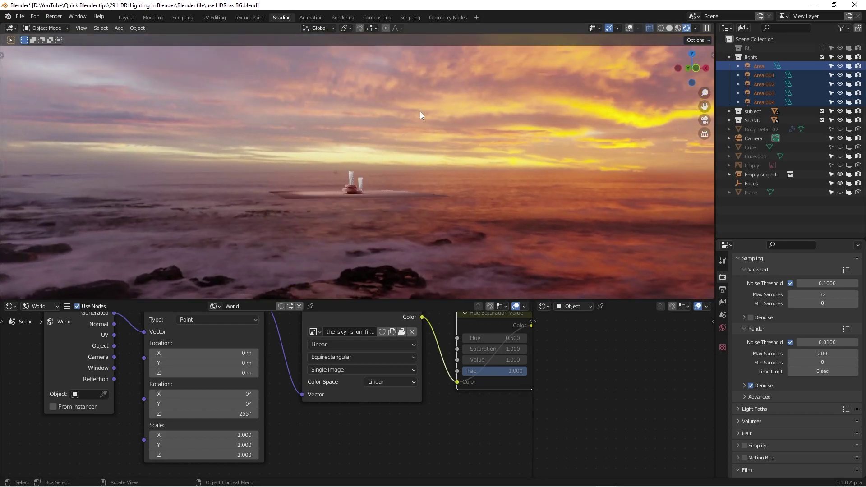
{"action": "scroll", "coordinate": [361, 169], "scroll_direction": "up", "scroll_amount": 2}
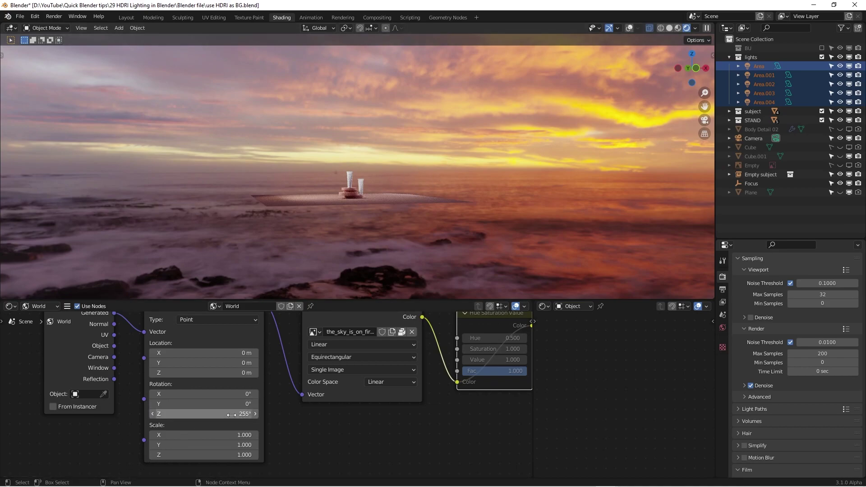
{"action": "left_click_drag", "start_coordinate": [230, 415], "coordinate": [147, 415]}
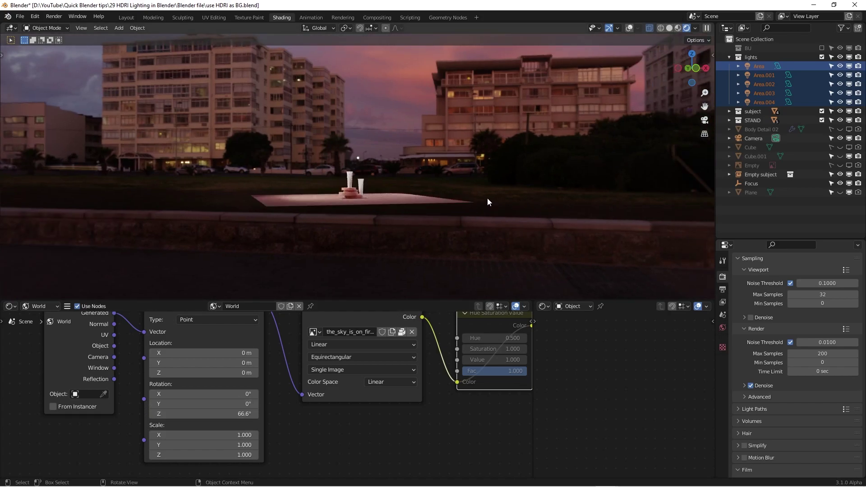
{"action": "key", "text": "KP_0"}
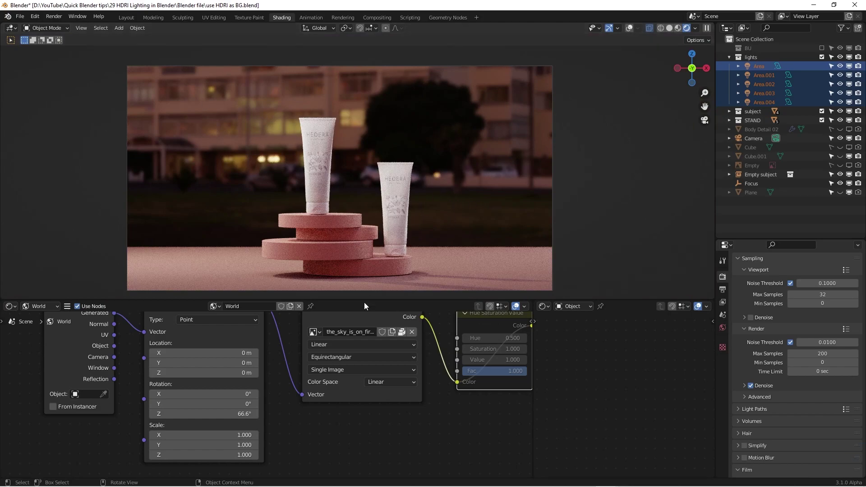
Step: Set the Mapping node's Z rotation back to 255°
{"action": "left_click", "coordinate": [233, 414]}
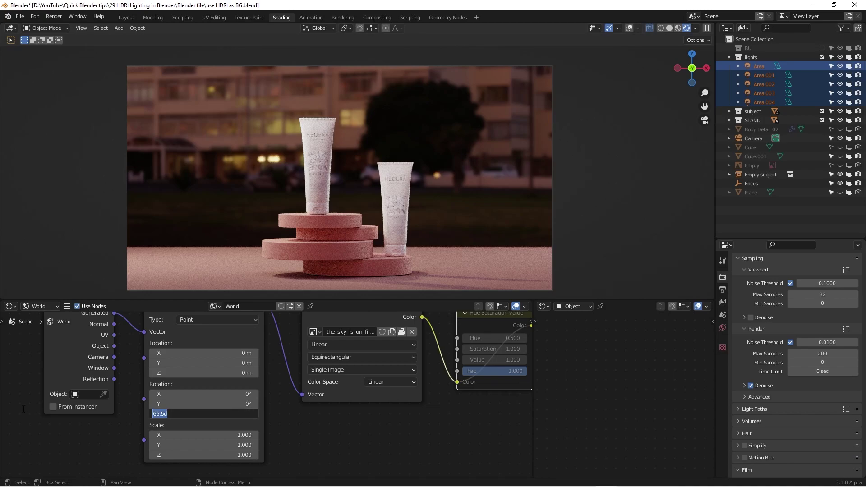
{"action": "type", "text": "255"}
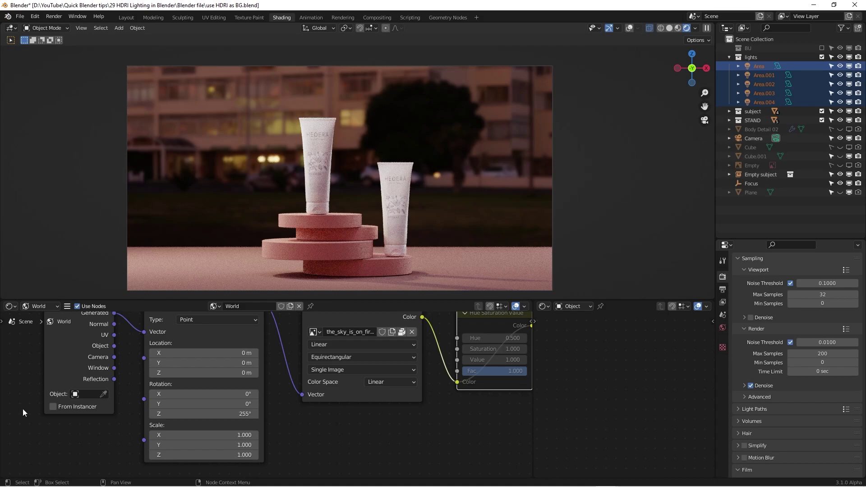
{"action": "type", "text": "5"}
{"action": "key", "text": "Return"}
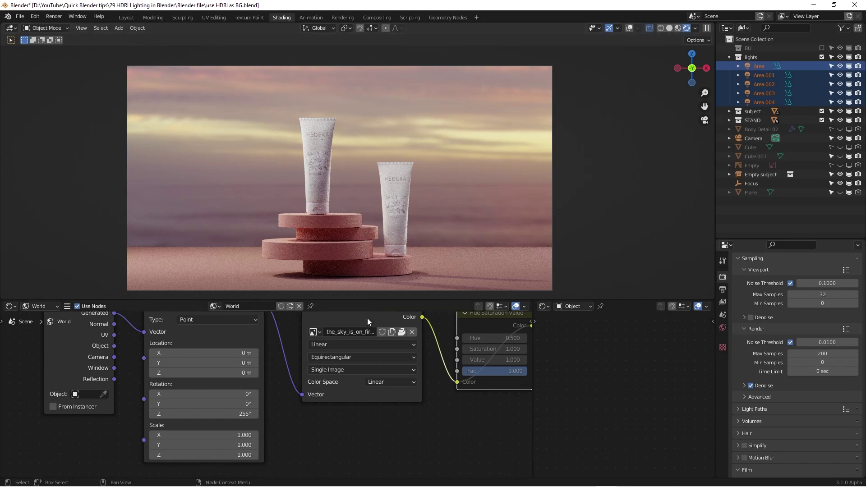
Step: Unmute the Hue Saturation Value node in the world nodes
{"action": "scroll", "coordinate": [367, 383], "scroll_direction": "down", "scroll_amount": 2}
{"action": "scroll", "coordinate": [402, 426], "scroll_direction": "up", "scroll_amount": 2, "text": "ctrl"}
{"action": "scroll", "coordinate": [400, 432], "scroll_direction": "up", "scroll_amount": 4, "text": "ctrl"}
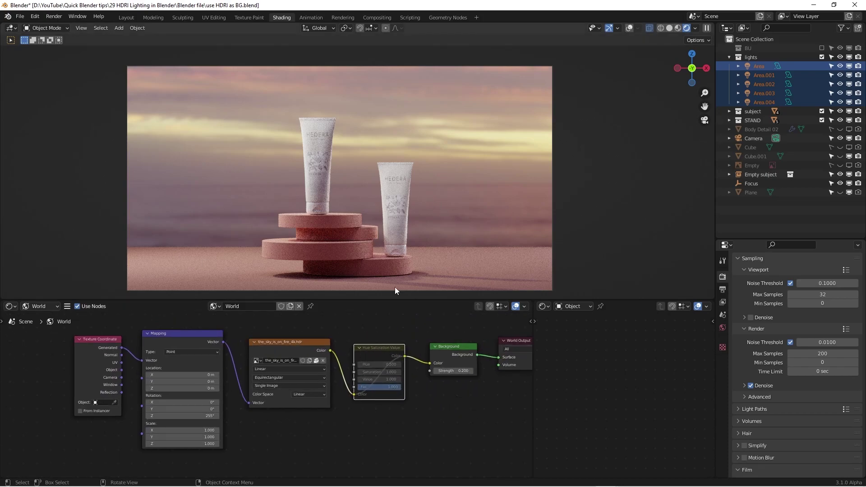
{"action": "scroll", "coordinate": [448, 323], "scroll_direction": "up", "scroll_amount": 2}
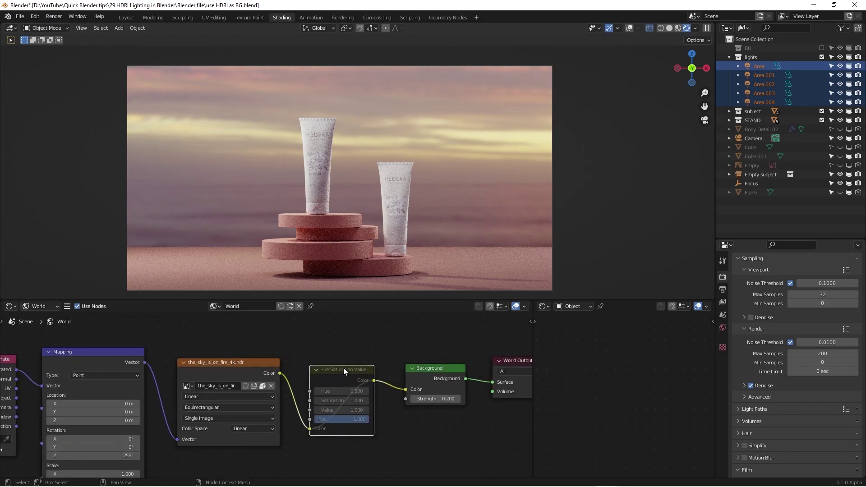
{"action": "key", "text": "m"}
{"action": "scroll", "coordinate": [336, 414], "scroll_direction": "up", "scroll_amount": 1}
{"action": "scroll", "coordinate": [336, 414], "scroll_direction": "up", "scroll_amount": 1}
Step: Try a Hue of 1 for the HDRI in the Hue Saturation Value node and reset it to 0.5
{"action": "mouse_move", "coordinate": [338, 398]}
{"action": "left_mouse_down"}
{"action": "mouse_move", "coordinate": [363, 399]}
{"action": "mouse_move", "coordinate": [325, 399]}
{"action": "mouse_move", "coordinate": [355, 398]}
{"action": "left_mouse_up"}
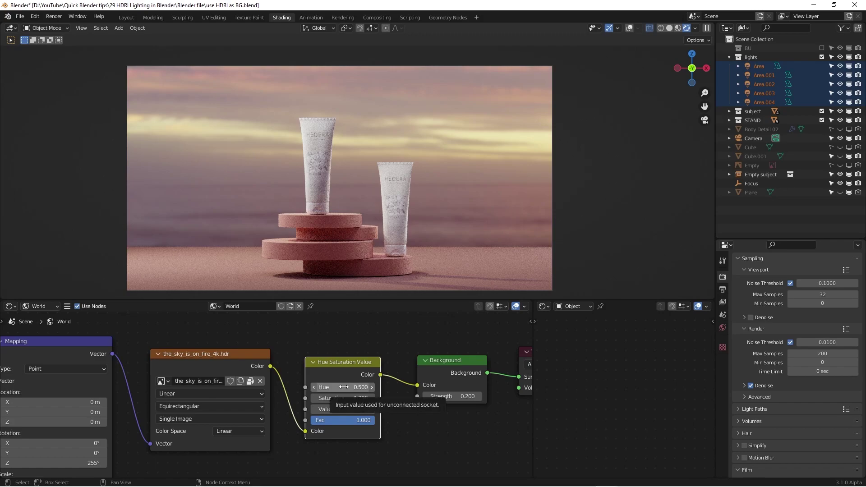
{"action": "left_click_drag", "start_coordinate": [343, 387], "coordinate": [374, 387]}
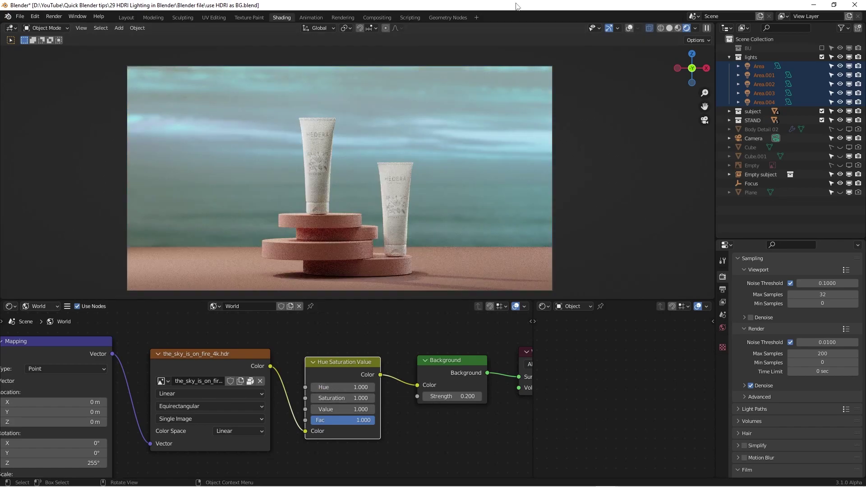
{"action": "left_click_drag", "start_coordinate": [342, 387], "coordinate": [312, 387]}
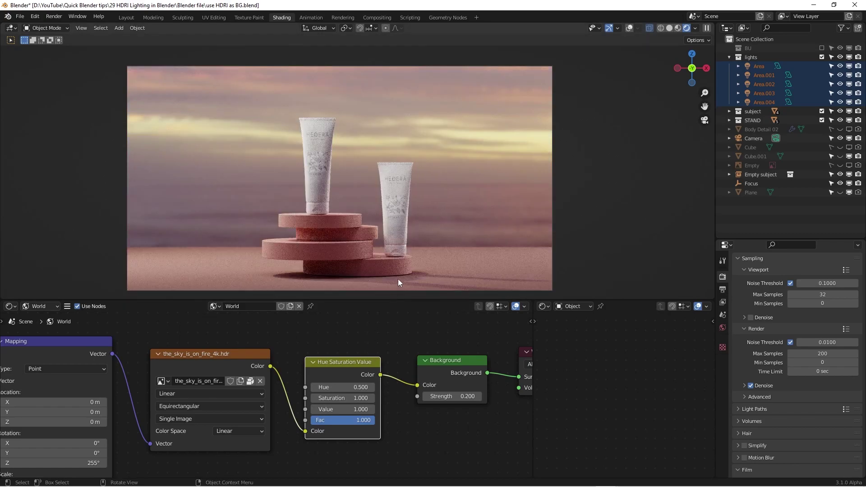
{"action": "key", "text": "Home"}
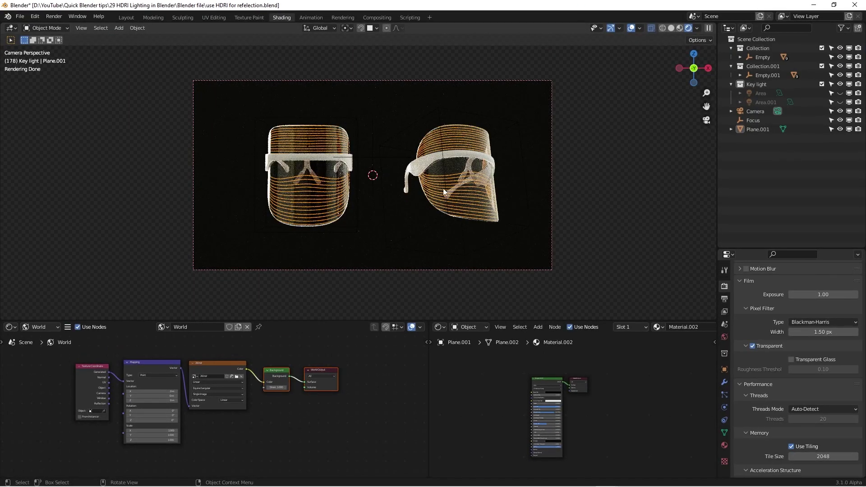
Step: Examine the reflections on the two striped face masks up close in the camera view
{"action": "scroll", "coordinate": [443, 192], "scroll_direction": "up", "scroll_amount": 2}
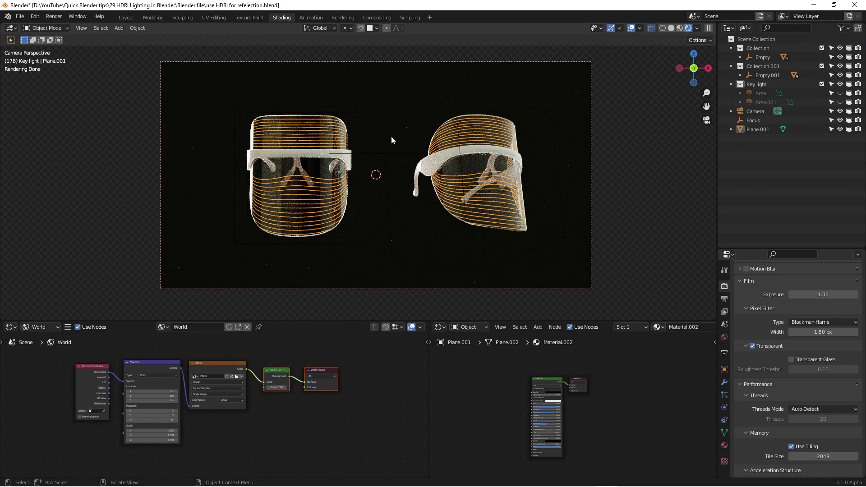
{"action": "scroll", "coordinate": [297, 179], "scroll_direction": "up", "scroll_amount": 5}
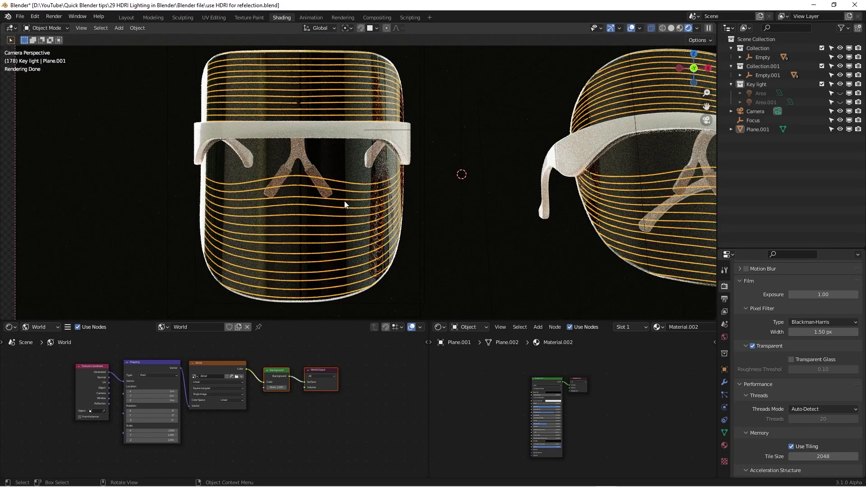
{"action": "scroll", "coordinate": [345, 210], "scroll_direction": "down", "scroll_amount": 5}
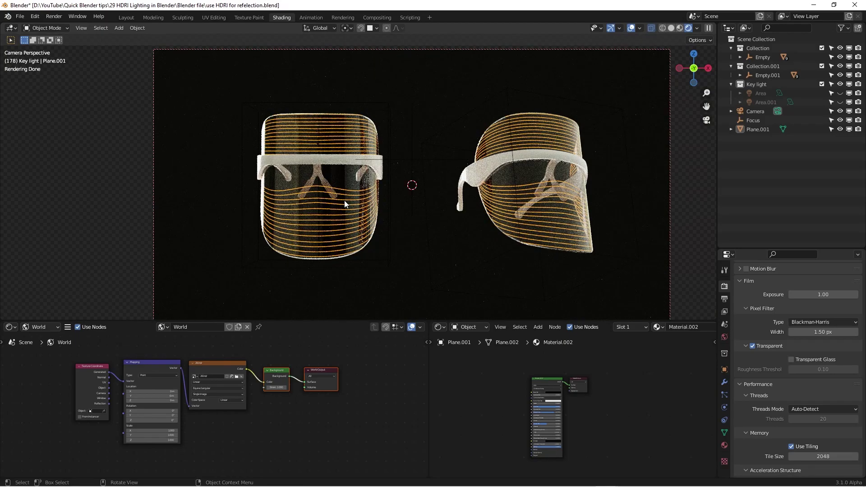
{"action": "scroll", "coordinate": [335, 174], "scroll_direction": "down", "scroll_amount": 2}
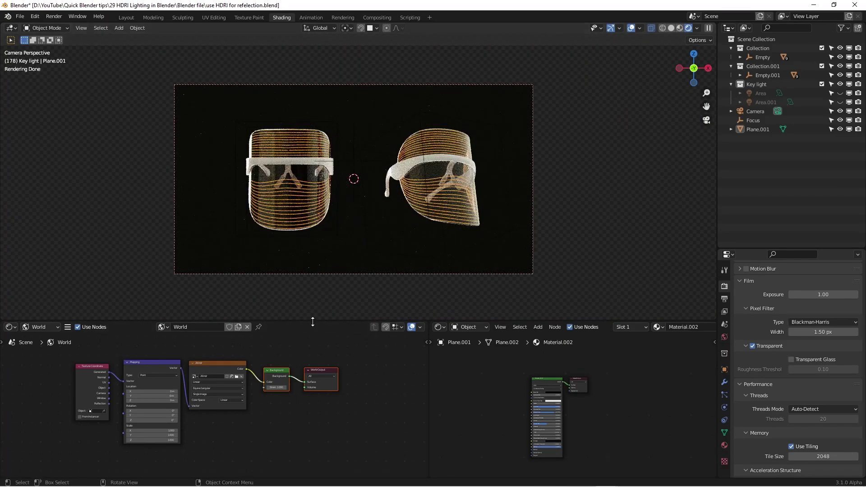
Step: Give the shader node editors more height and unhide Area and Area.001 in the Key light collection
{"action": "left_click_drag", "start_coordinate": [313, 321], "coordinate": [311, 291]}
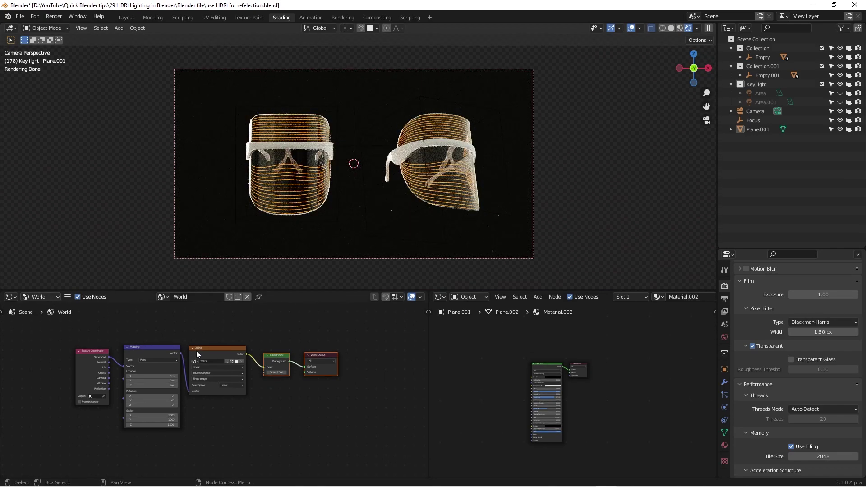
{"action": "scroll", "coordinate": [225, 348], "scroll_direction": "up", "scroll_amount": 3}
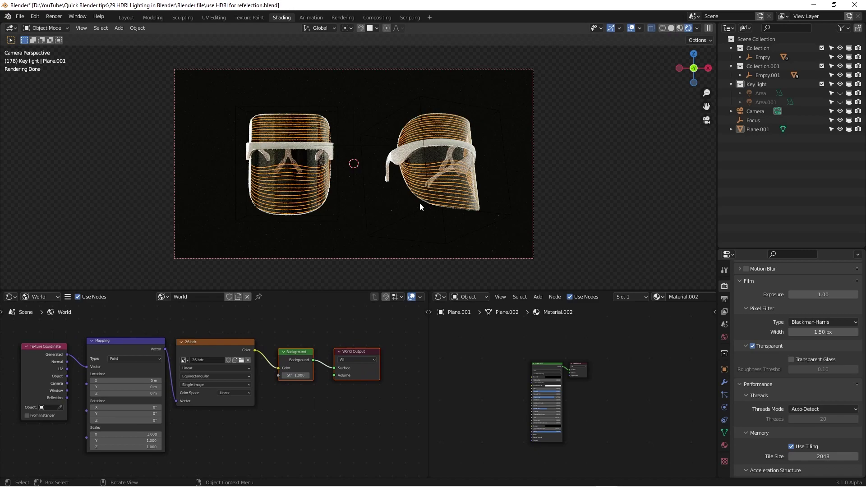
{"action": "left_click_drag", "start_coordinate": [840, 93], "coordinate": [840, 102]}
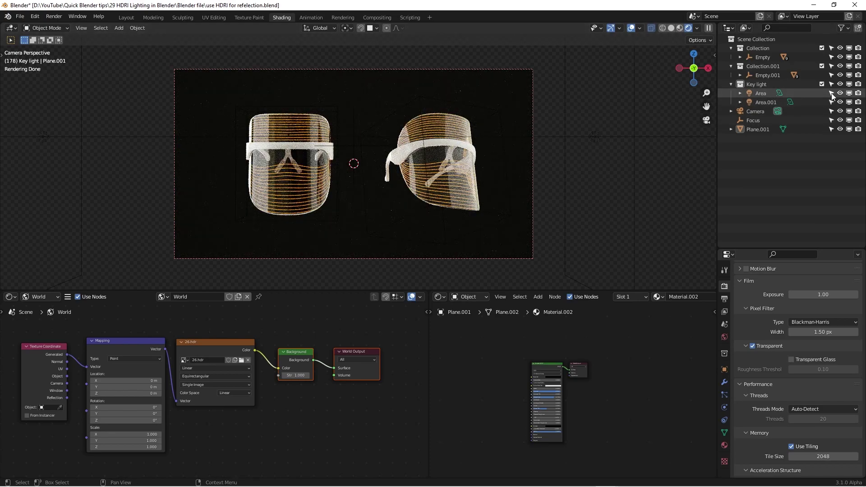
Step: Hide the Area.001 light and disconnect the world Background node from the World Output to preview the masks without the HDRI
{"action": "scroll", "coordinate": [179, 88], "scroll_direction": "up", "scroll_amount": 4}
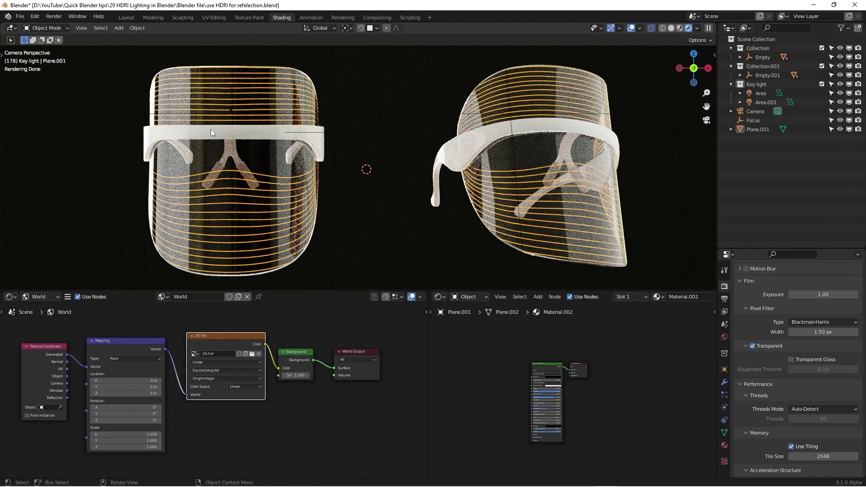
{"action": "left_click", "coordinate": [840, 101]}
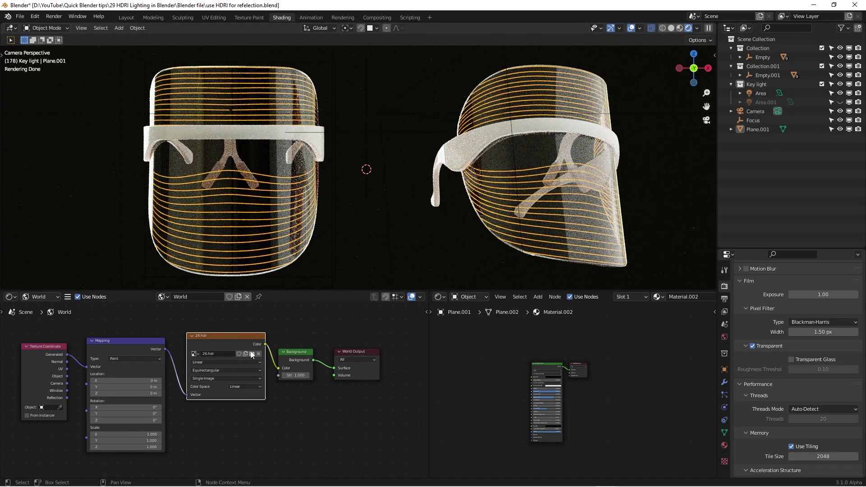
{"action": "left_click_drag", "start_coordinate": [334, 371], "coordinate": [318, 362]}
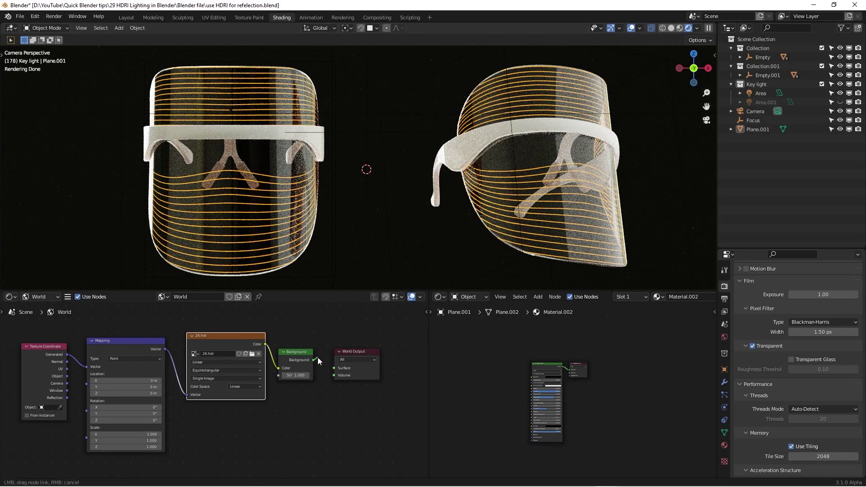
{"action": "scroll", "coordinate": [373, 159], "scroll_direction": "down", "scroll_amount": 2}
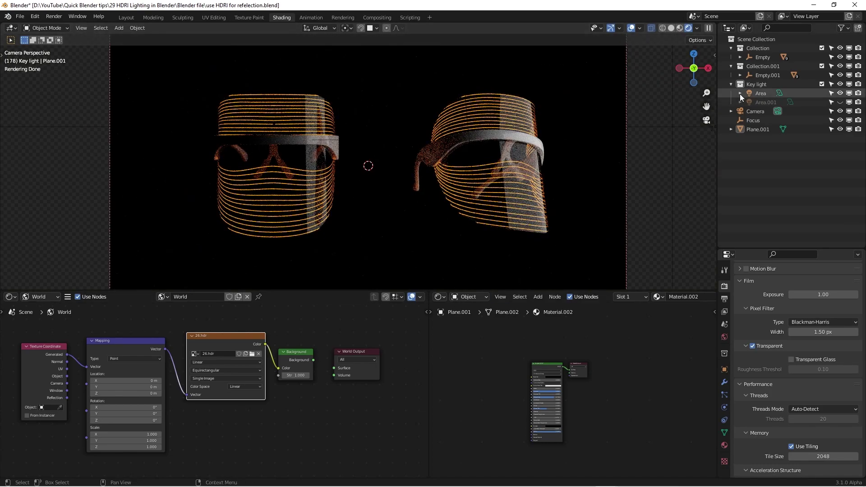
{"action": "scroll", "coordinate": [268, 161], "scroll_direction": "up", "scroll_amount": 2}
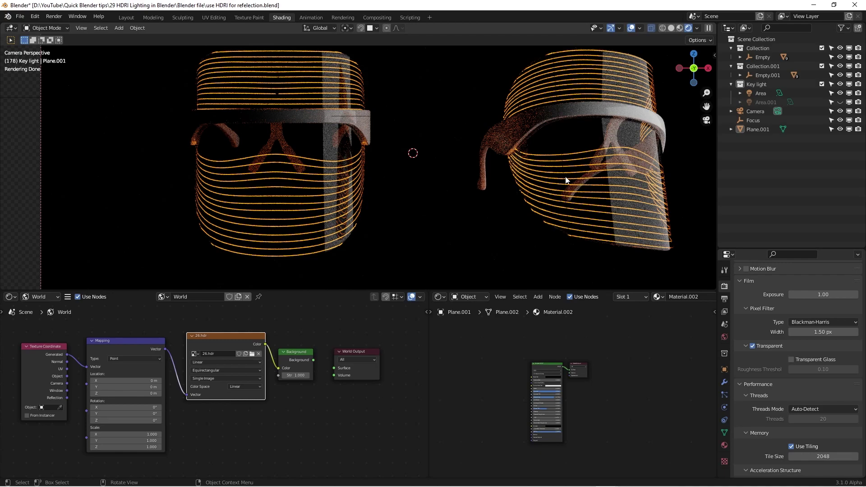
{"action": "scroll", "coordinate": [608, 179], "scroll_direction": "down", "scroll_amount": 1}
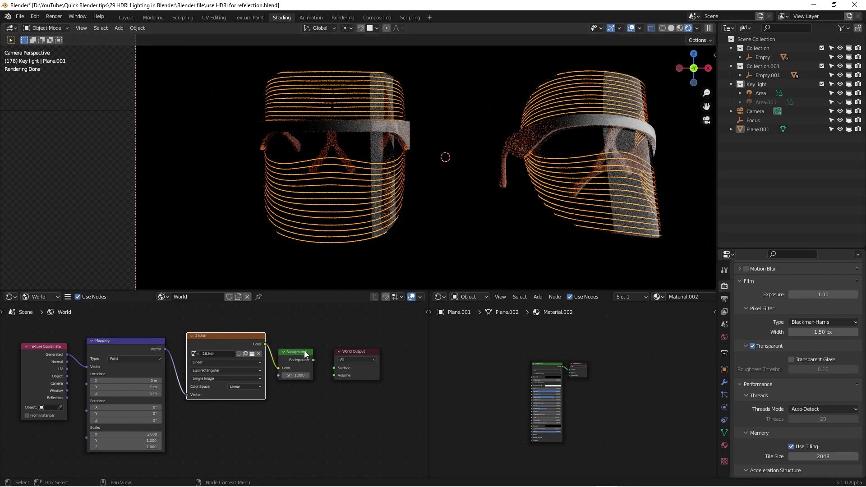
Step: Reconnect the Background node to the World Output's Surface input and compare the reflections on both masks
{"action": "left_click_drag", "start_coordinate": [302, 352], "coordinate": [308, 349]}
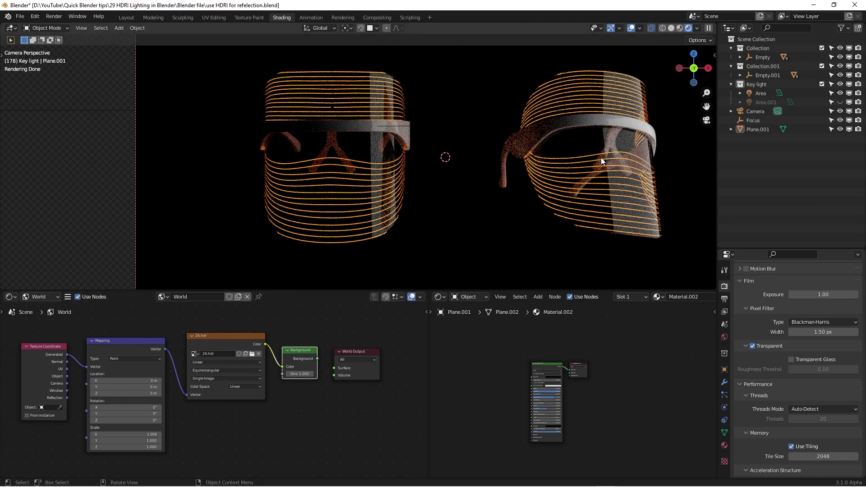
{"action": "scroll", "coordinate": [329, 371], "scroll_direction": "up", "scroll_amount": 1}
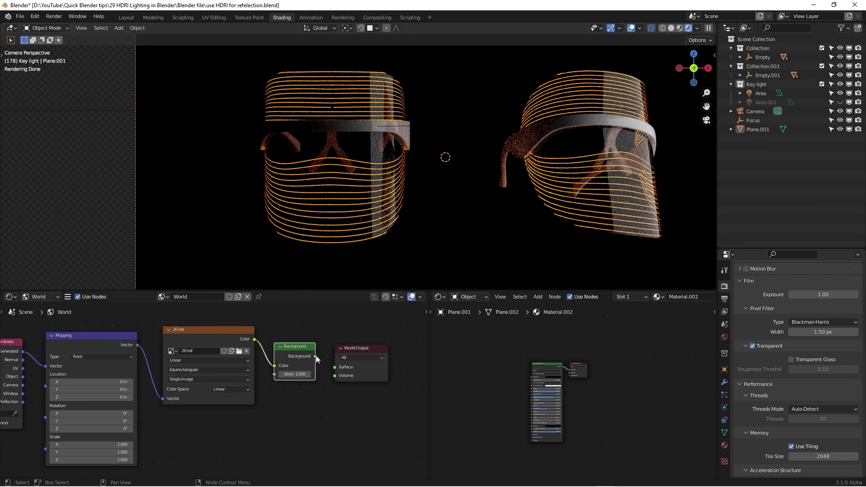
{"action": "left_click_drag", "start_coordinate": [315, 356], "coordinate": [334, 367]}
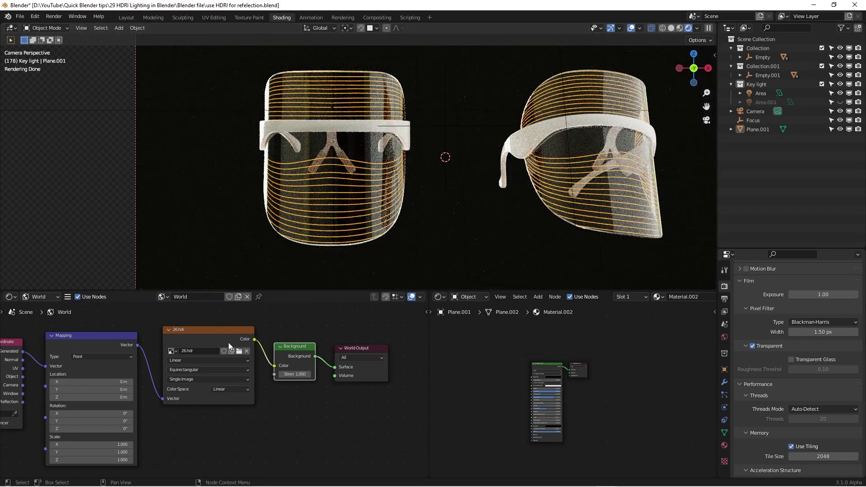
{"action": "scroll", "coordinate": [227, 343], "scroll_direction": "down", "scroll_amount": 1}
{"action": "scroll", "coordinate": [416, 153], "scroll_direction": "down", "scroll_amount": 2}
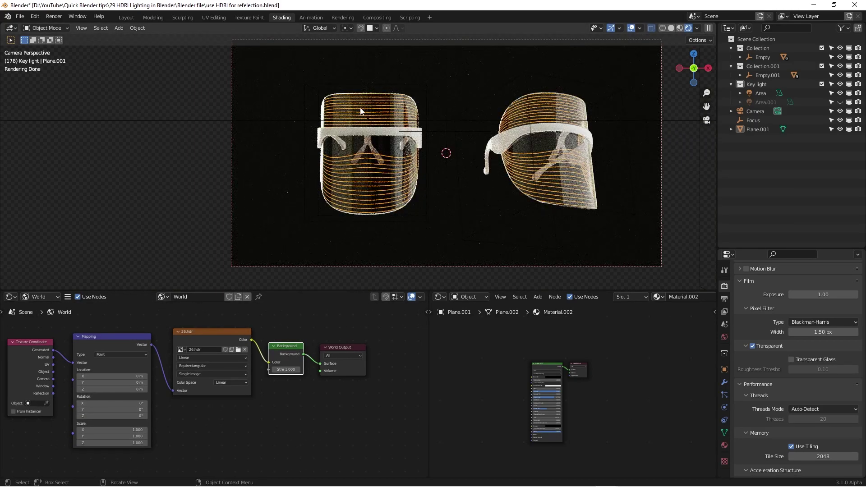
{"action": "scroll", "coordinate": [360, 107], "scroll_direction": "up", "scroll_amount": 2}
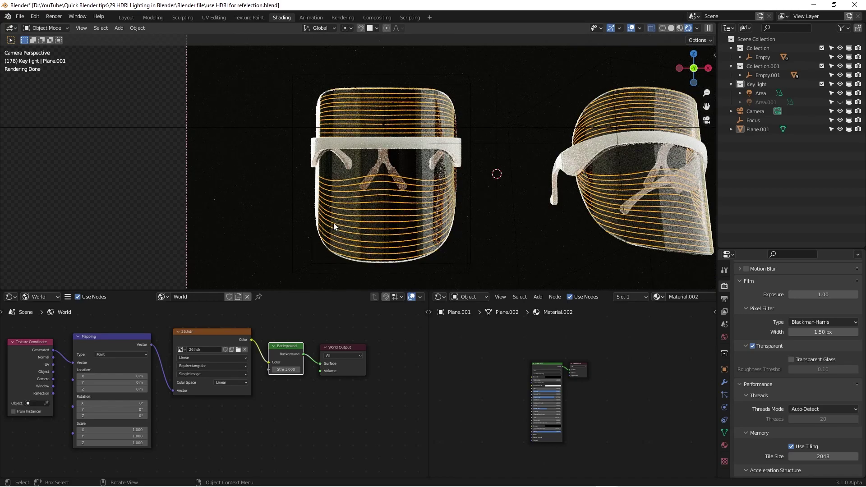
{"action": "scroll", "coordinate": [556, 165], "scroll_direction": "down", "scroll_amount": 2}
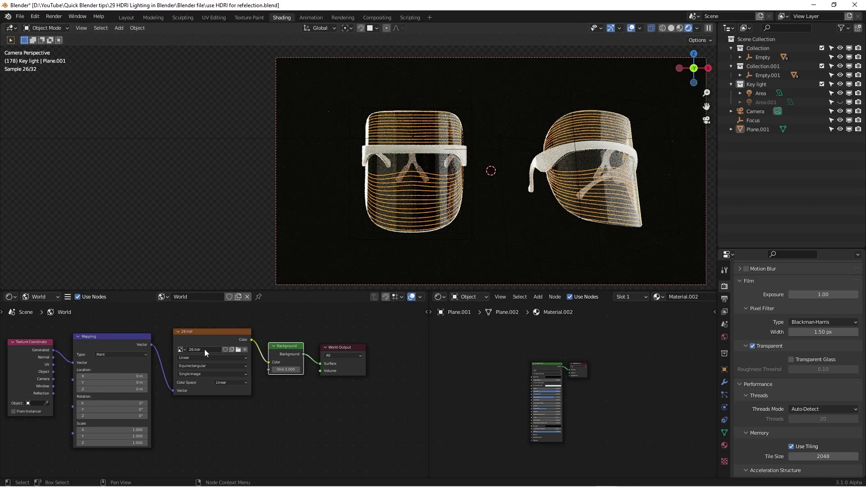
Step: Load green_sanctuary_4k.hdr into the world's environment texture to try its reflections on the masks
{"action": "left_click", "coordinate": [238, 350]}
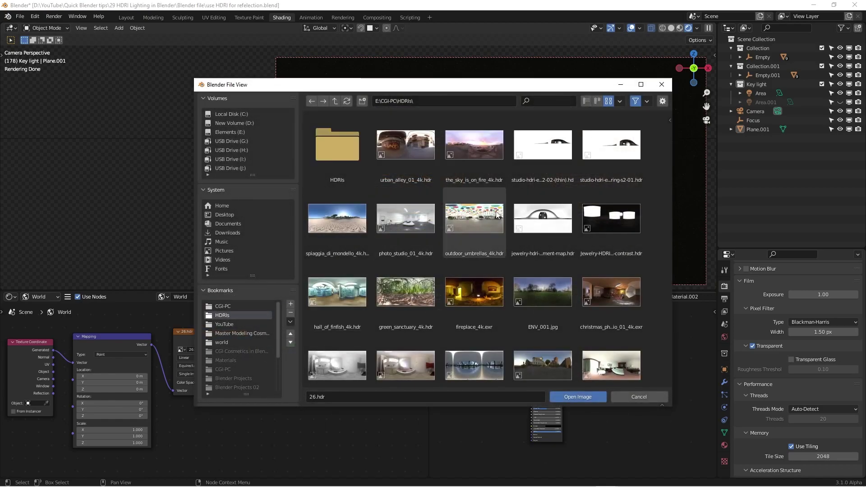
{"action": "scroll", "coordinate": [476, 248], "scroll_direction": "down", "scroll_amount": 1}
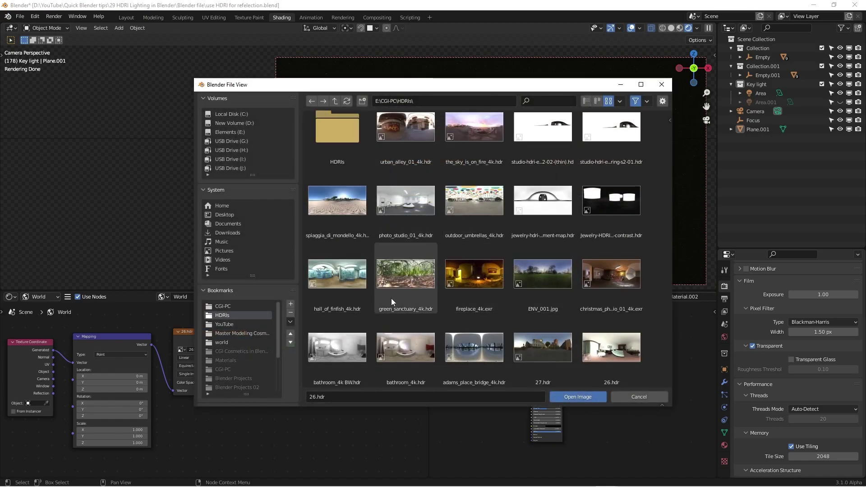
{"action": "double_click", "coordinate": [407, 275]}
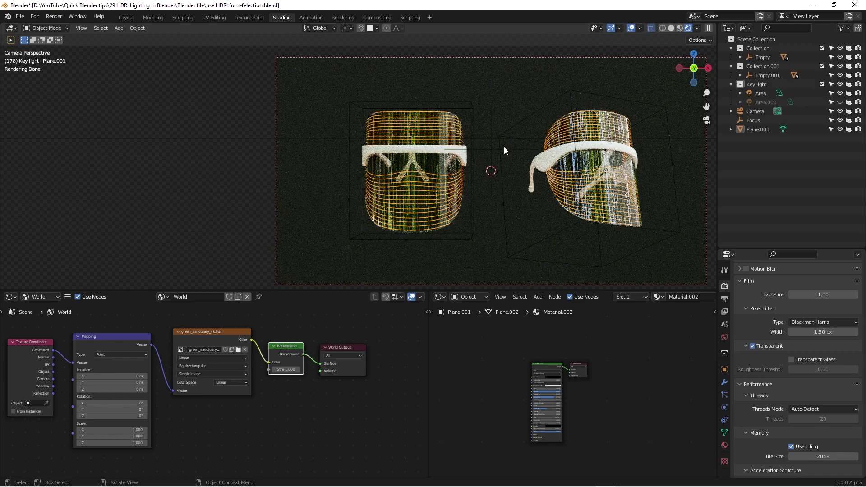
{"action": "middle_click_drag", "start_coordinate": [505, 147], "coordinate": [386, 125], "text": "shift"}
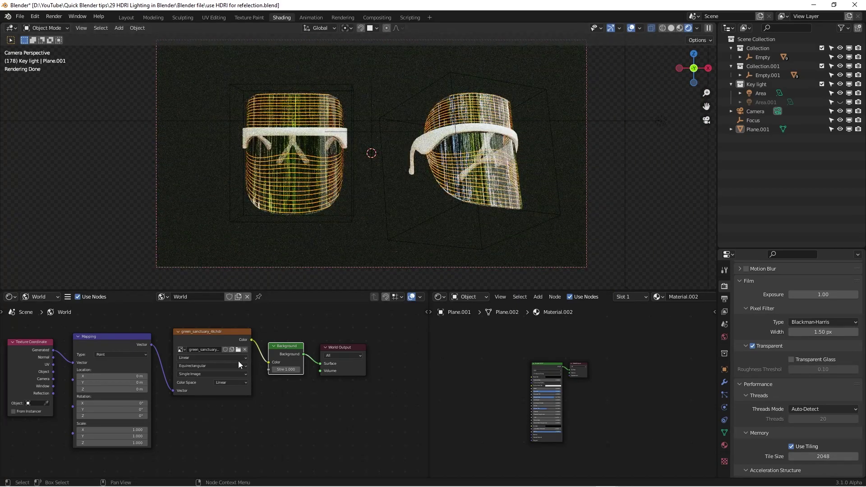
Step: Swap the environment texture image for photo_studio_01_4k.hdr and check the mask reflections
{"action": "left_click", "coordinate": [238, 350]}
{"action": "double_click", "coordinate": [407, 212]}
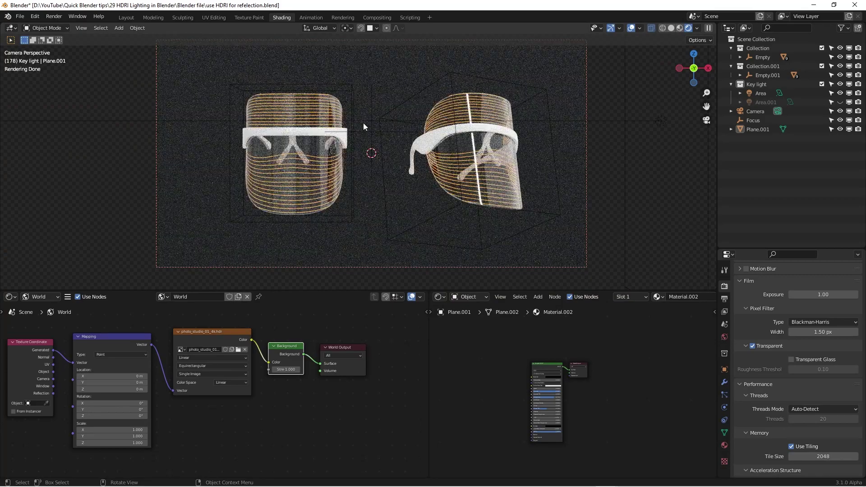
{"action": "scroll", "coordinate": [363, 122], "scroll_direction": "up", "scroll_amount": 2}
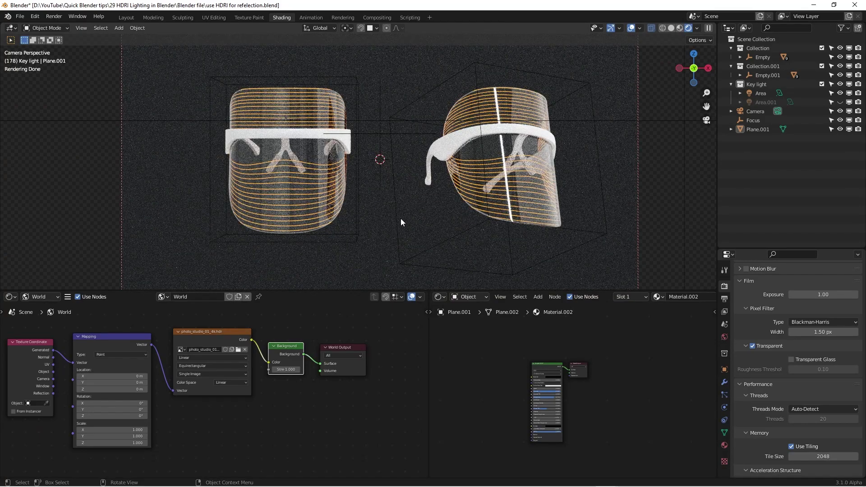
Step: Try Jewelry-HDRI-black-contrast.hdr as the environment texture image for stronger reflections on the masks
{"action": "left_click", "coordinate": [238, 349]}
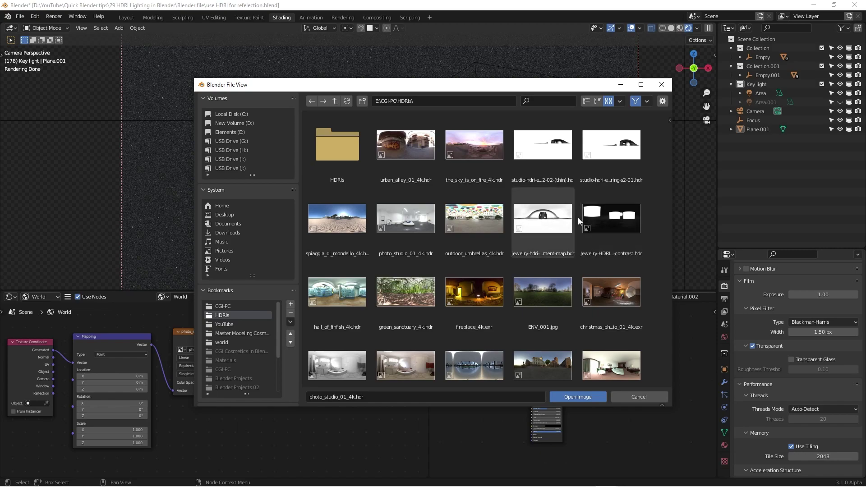
{"action": "left_click", "coordinate": [594, 223]}
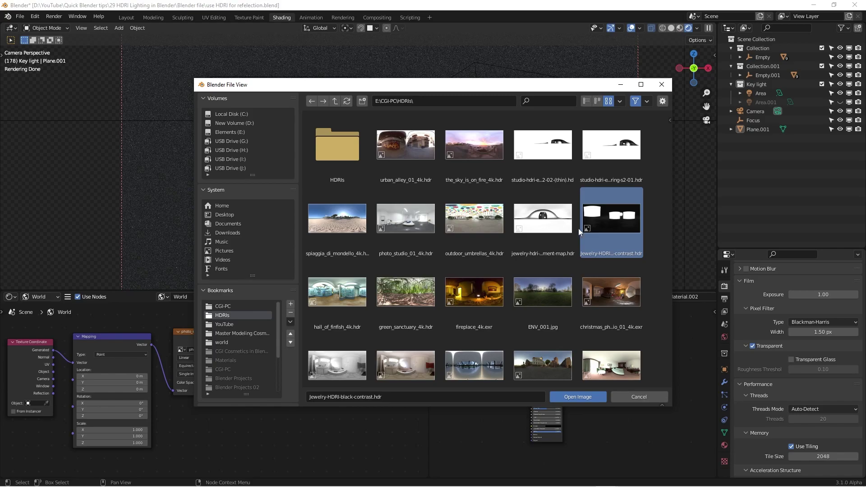
{"action": "double_click", "coordinate": [599, 220]}
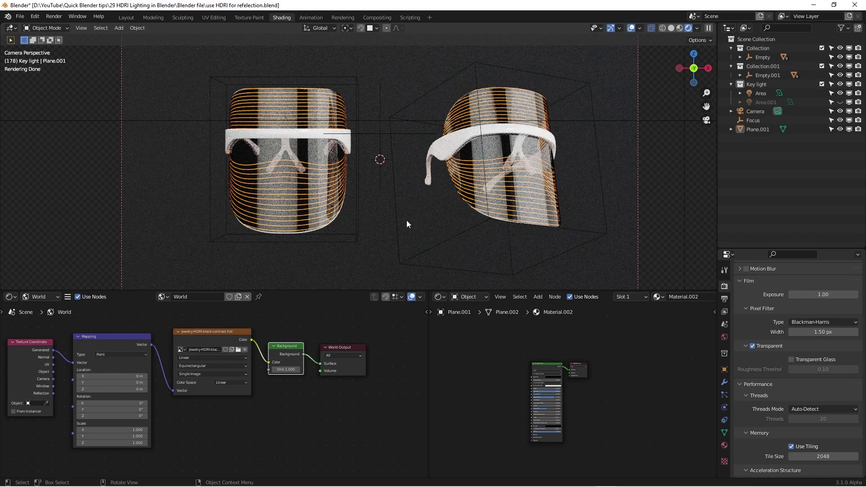
{"action": "scroll", "coordinate": [410, 209], "scroll_direction": "down", "scroll_amount": 2}
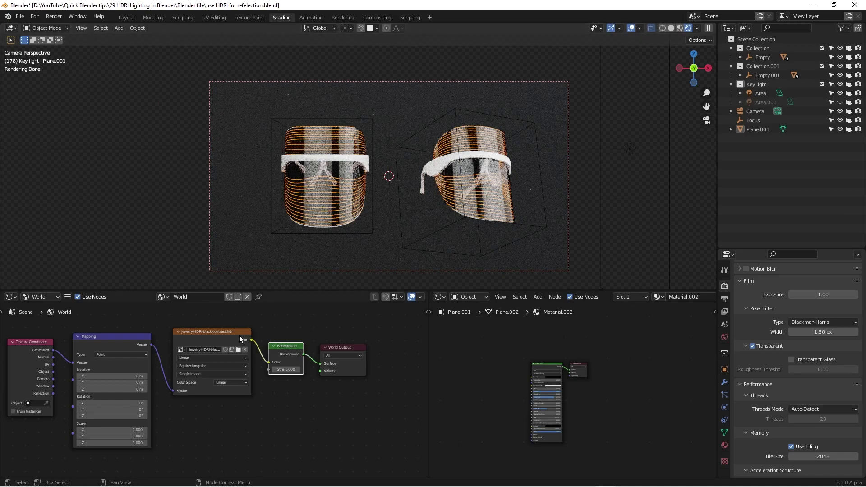
Step: Load 26.hdr back into the environment texture and centre both masks in the camera view
{"action": "left_click", "coordinate": [238, 350]}
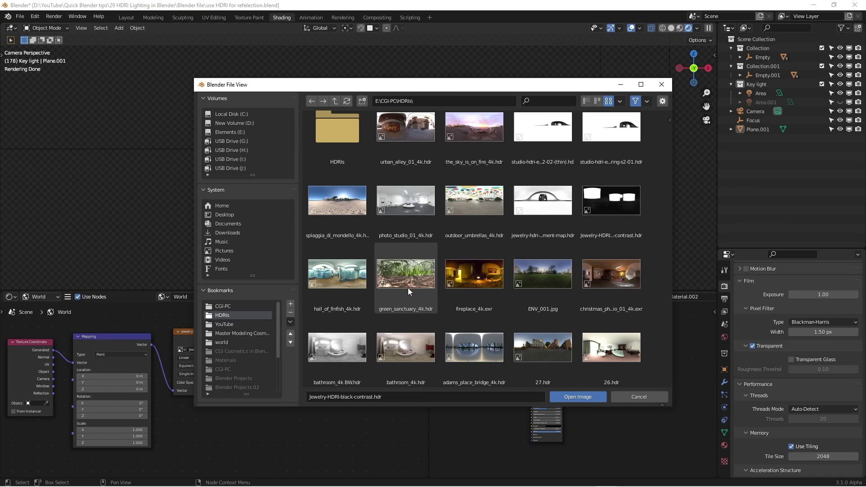
{"action": "scroll", "coordinate": [423, 283], "scroll_direction": "down", "scroll_amount": 3}
{"action": "double_click", "coordinate": [611, 293]}
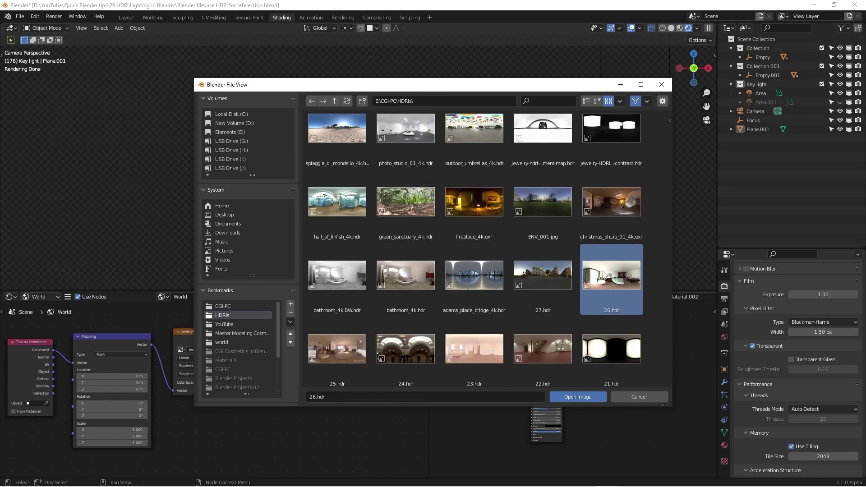
{"action": "scroll", "coordinate": [393, 181], "scroll_direction": "up", "scroll_amount": 2}
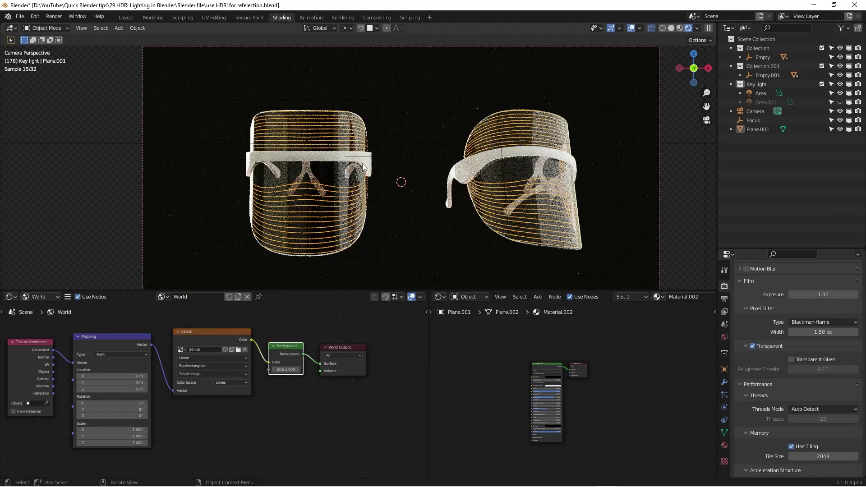
{"action": "scroll", "coordinate": [508, 169], "scroll_direction": "down", "scroll_amount": 1}
{"action": "middle_click_drag", "start_coordinate": [507, 169], "coordinate": [440, 158], "text": "shift"}
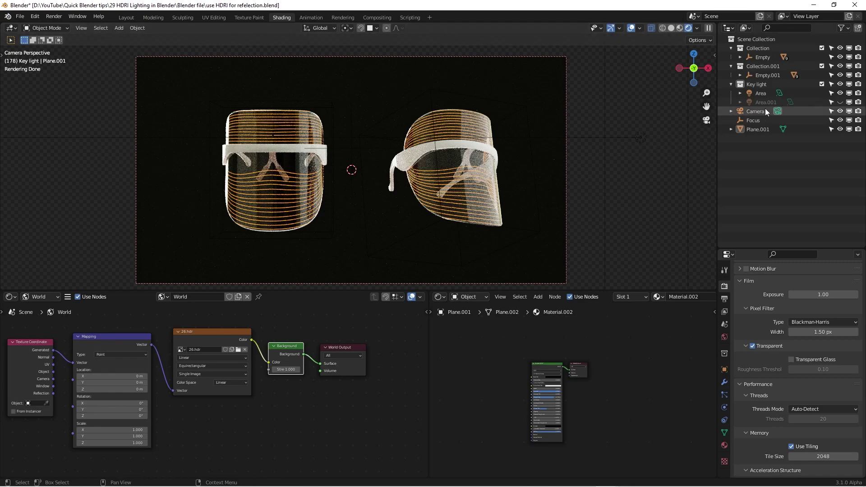
Step: Select the Area light in the Key light collection and examine its placement beside the masks
{"action": "left_click", "coordinate": [757, 94]}
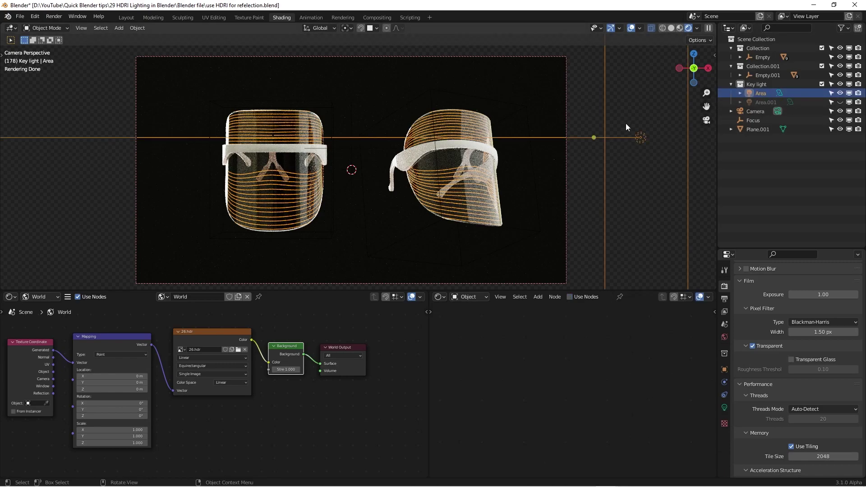
{"action": "scroll", "coordinate": [627, 127], "scroll_direction": "down", "scroll_amount": 3}
{"action": "scroll", "coordinate": [551, 189], "scroll_direction": "up", "scroll_amount": 4}
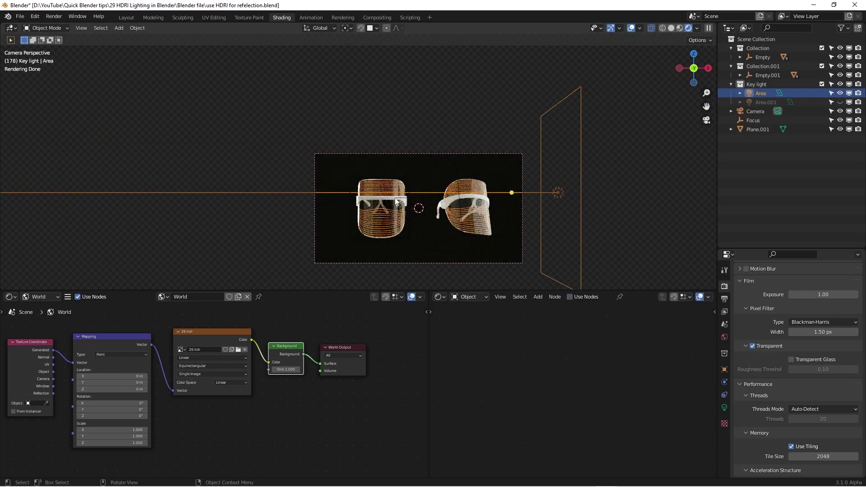
{"action": "scroll", "coordinate": [348, 183], "scroll_direction": "up", "scroll_amount": 2}
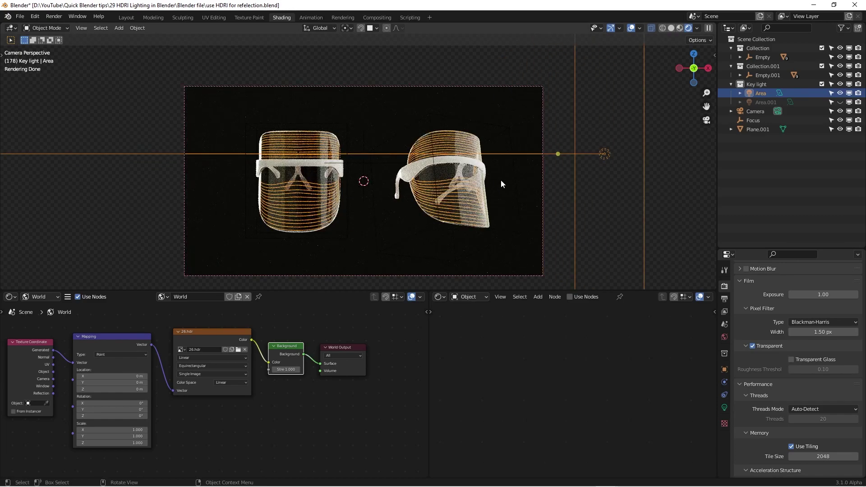
{"action": "scroll", "coordinate": [402, 153], "scroll_direction": "up", "scroll_amount": 2}
{"action": "scroll", "coordinate": [405, 146], "scroll_direction": "down", "scroll_amount": 2}
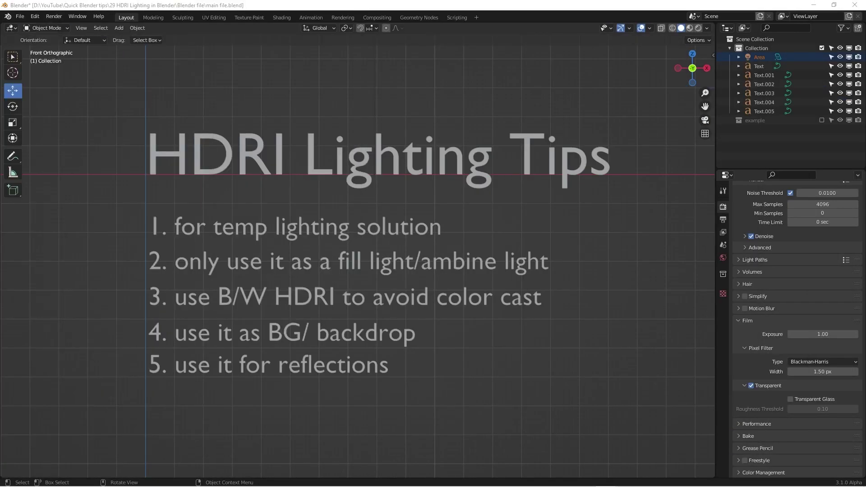
Step: Highlight the HDRI Lighting Tips title and all five tips in main file.blend, and clear the selection
{"action": "left_click_drag", "start_coordinate": [97, 106], "coordinate": [631, 417]}
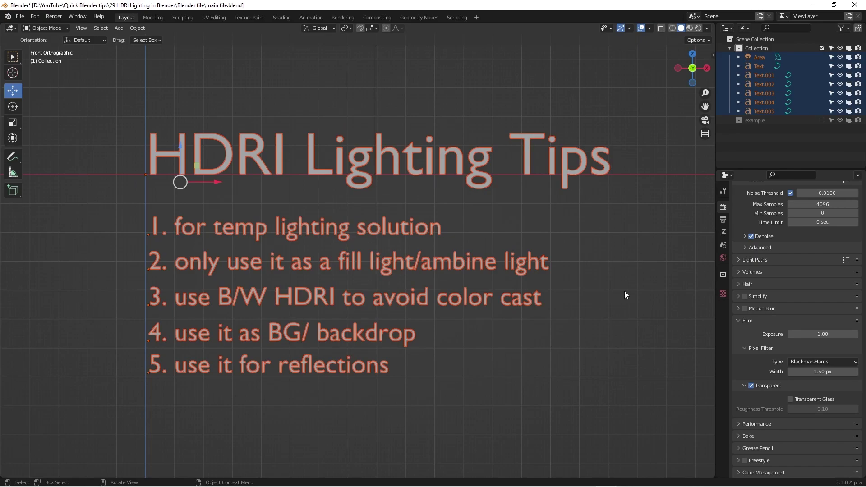
{"action": "key", "text": "alt+a"}
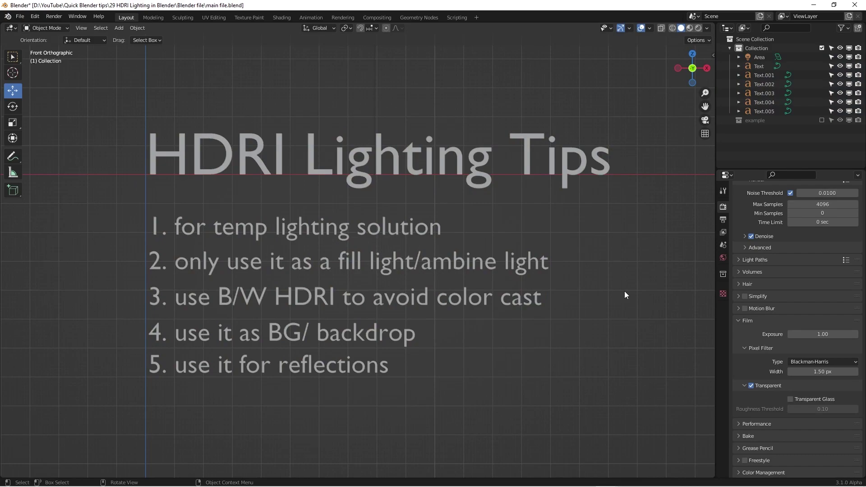